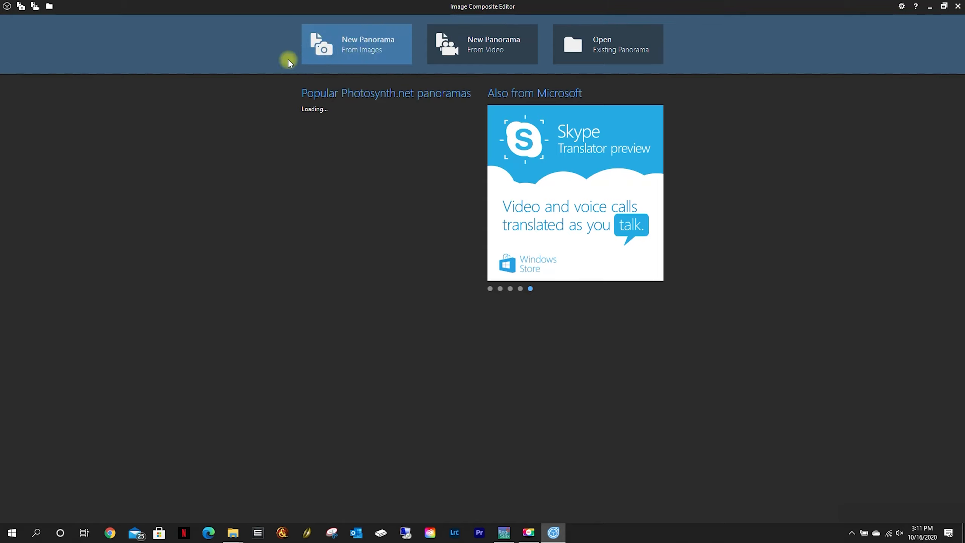
Step: Start a new panorama from images and select MoonQ1 through MoonQ7 in DataDrive (E:) > Astroimaging Working > Planetary > AS_P10
{"action": "left_click", "coordinate": [357, 47]}
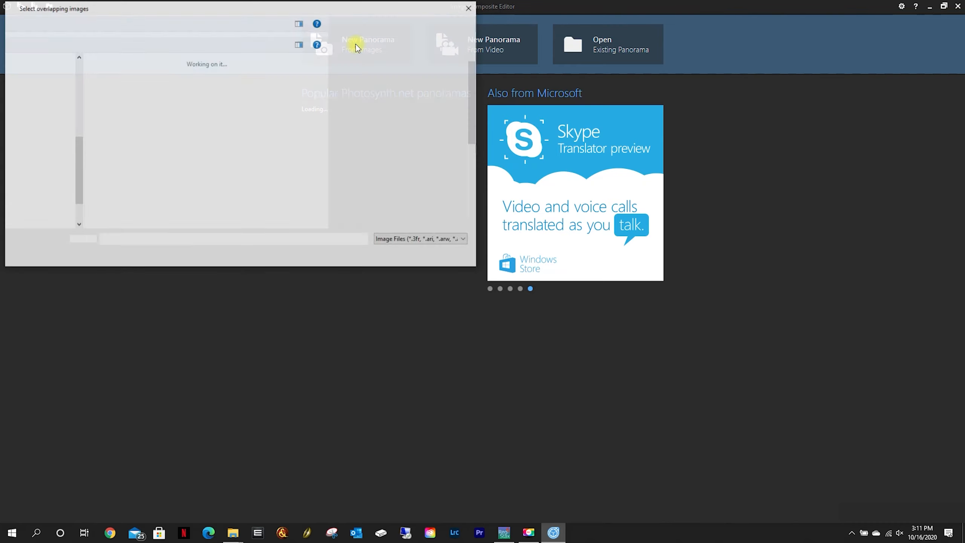
{"action": "left_click", "coordinate": [60, 207]}
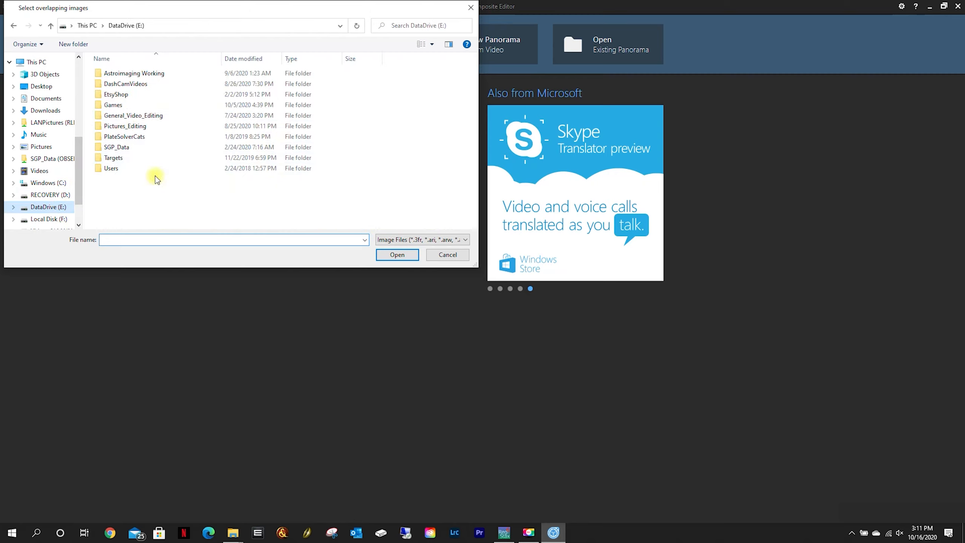
{"action": "double_click", "coordinate": [127, 76]}
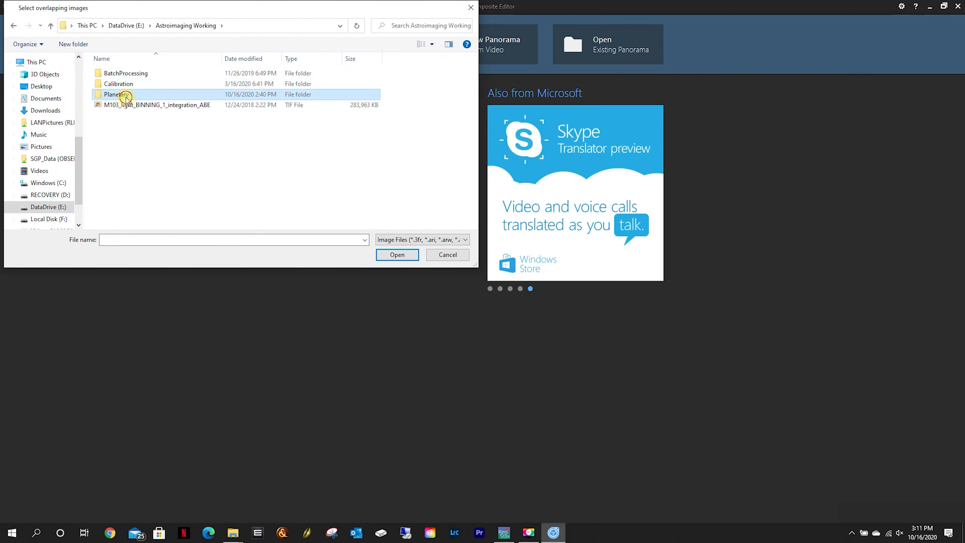
{"action": "double_click", "coordinate": [123, 94]}
{"action": "double_click", "coordinate": [121, 112]}
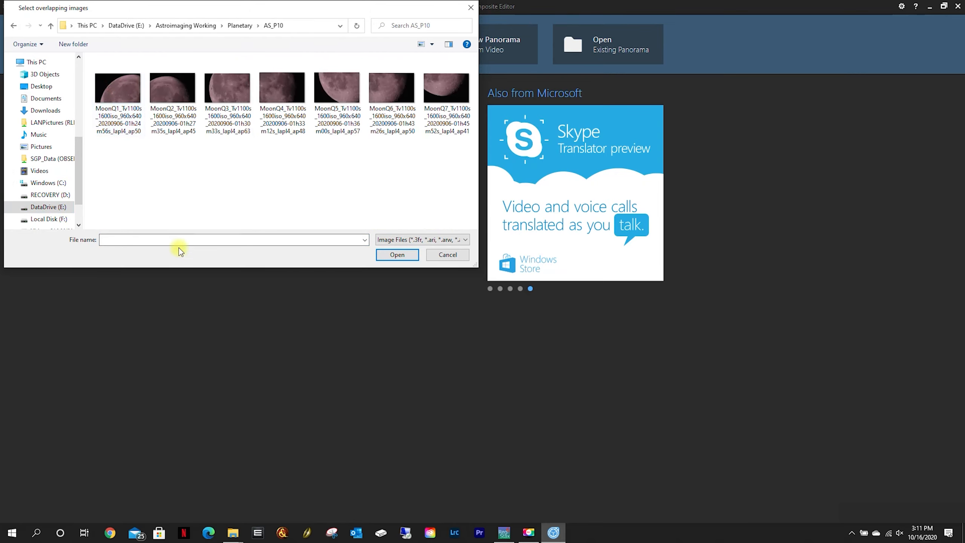
{"action": "left_click_drag", "start_coordinate": [116, 180], "coordinate": [467, 61]}
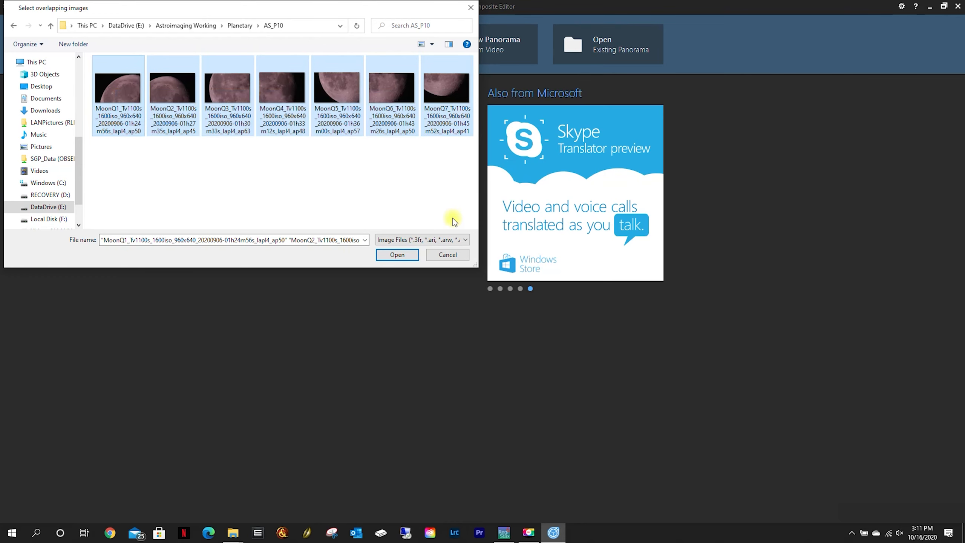
Step: Review the supported image file types, then import the seven selected moon images with the file filter left at Image Files
{"action": "left_click", "coordinate": [461, 239]}
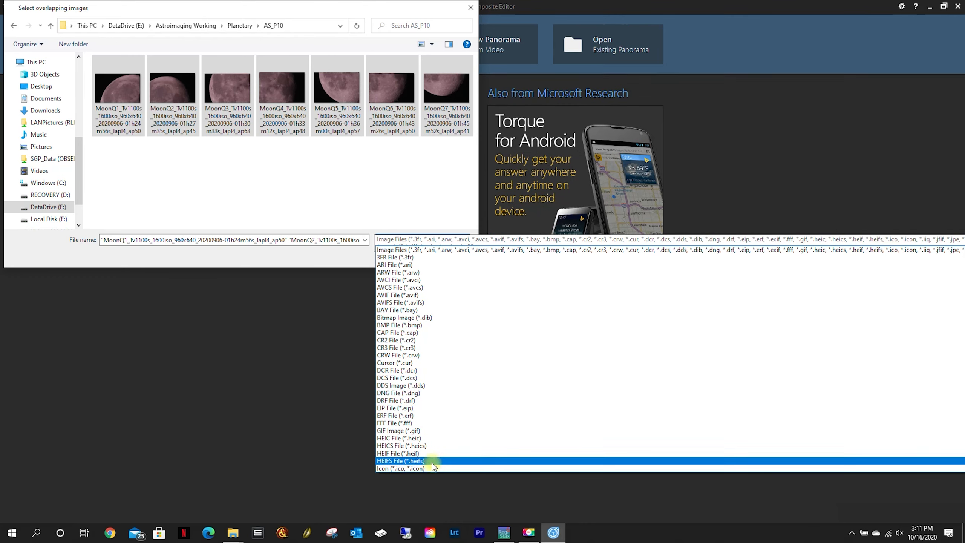
{"action": "scroll", "coordinate": [444, 406], "scroll_direction": "down", "scroll_amount": 1}
{"action": "scroll", "coordinate": [445, 403], "scroll_direction": "down", "scroll_amount": 8}
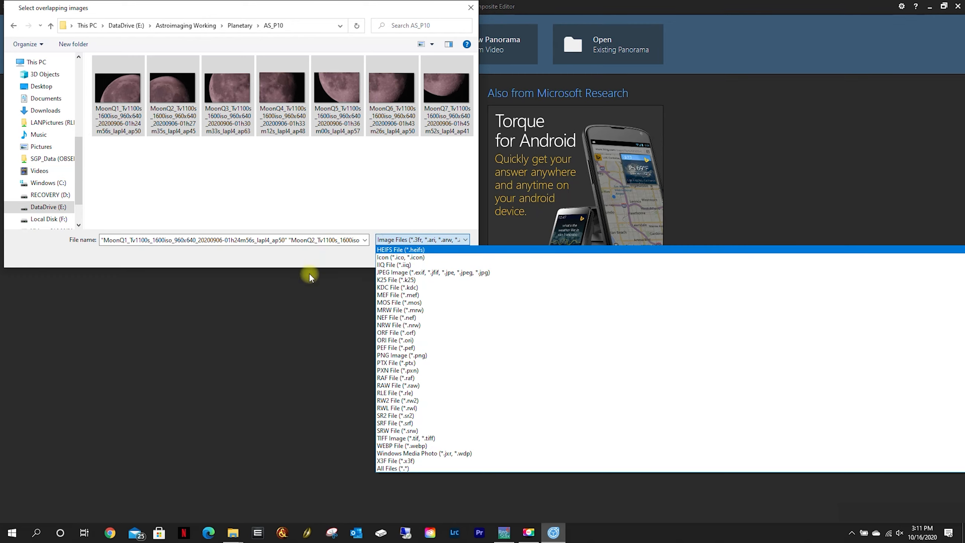
{"action": "left_click", "coordinate": [308, 257]}
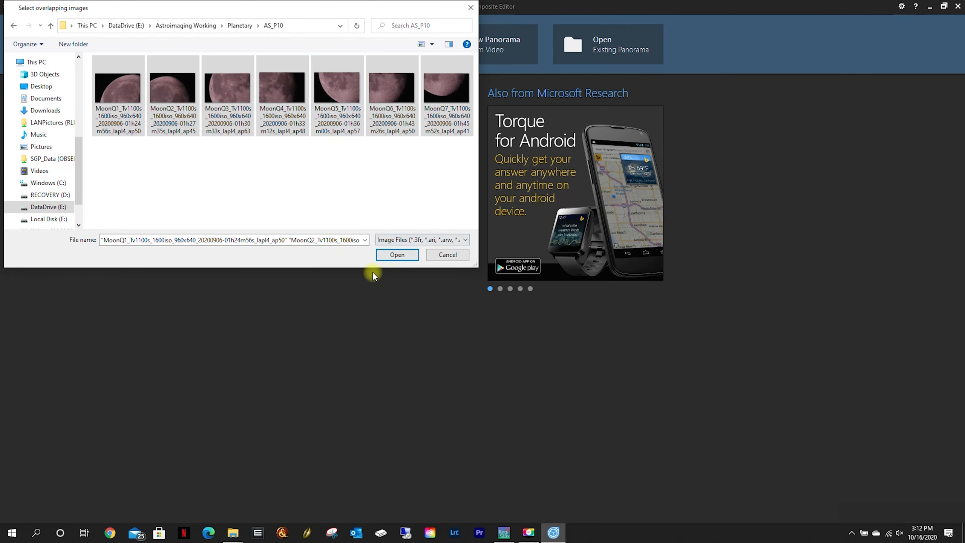
{"action": "left_click", "coordinate": [397, 254]}
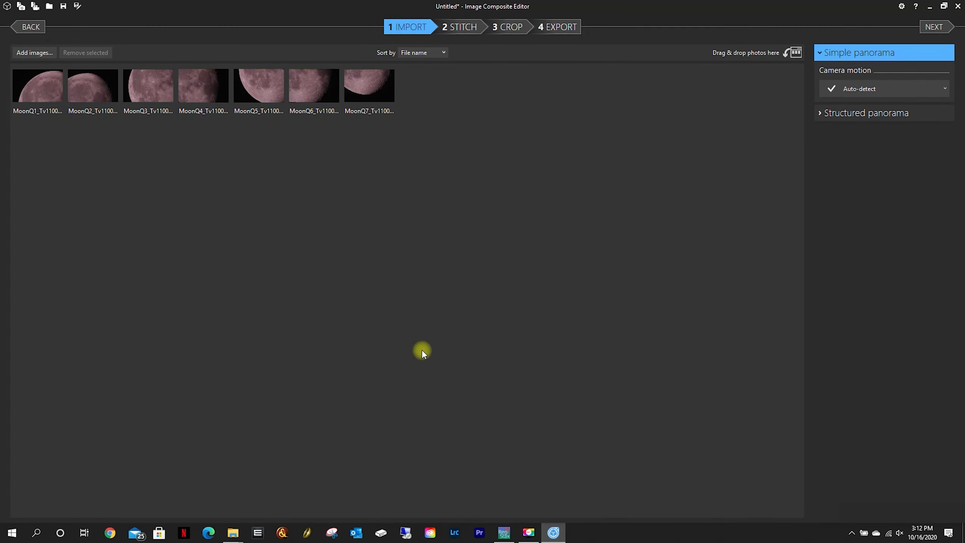
Step: Switch to File Explorer's pending copy from AS_P20 to temp and close its replace-or-skip prompt without choosing an option
{"action": "left_click", "coordinate": [233, 533]}
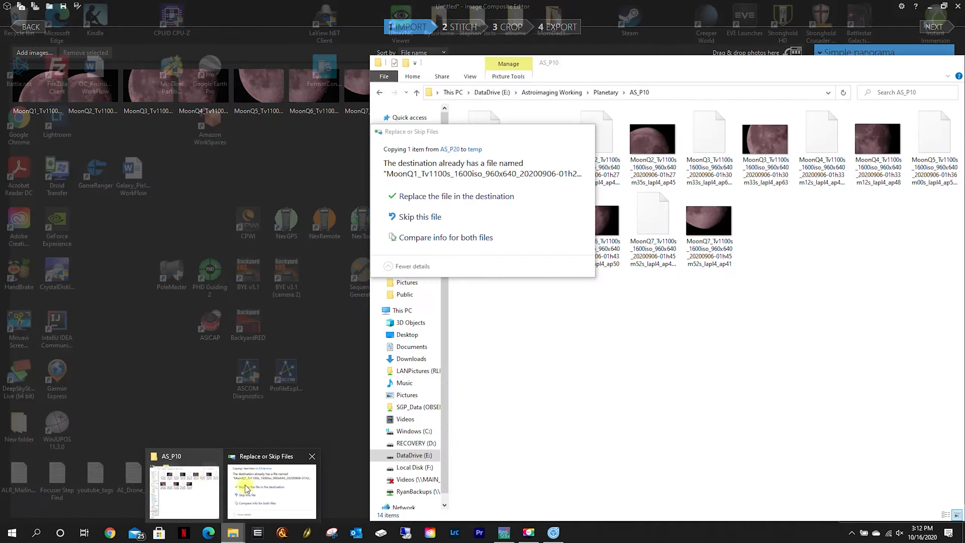
{"action": "left_click", "coordinate": [245, 486]}
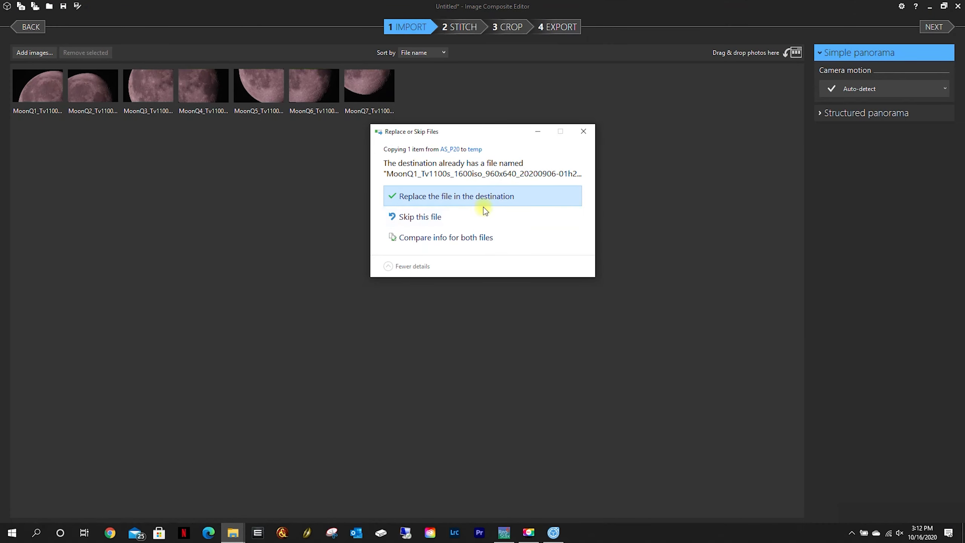
{"action": "left_click", "coordinate": [589, 134]}
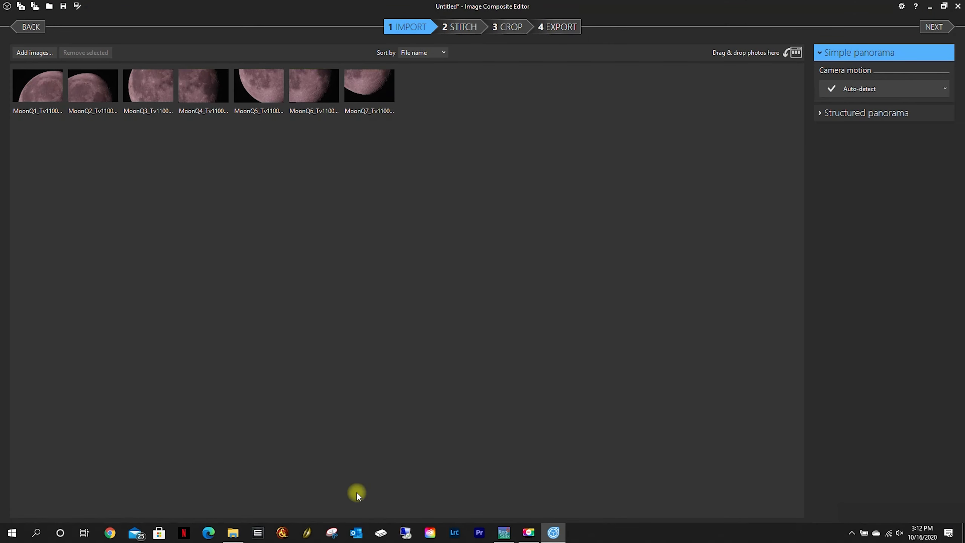
Step: Show the AS_P10 folder in File Explorer in Details view to check the source file types, and return to Image Composite Editor
{"action": "left_click", "coordinate": [233, 532]}
{"action": "left_click", "coordinate": [483, 228]}
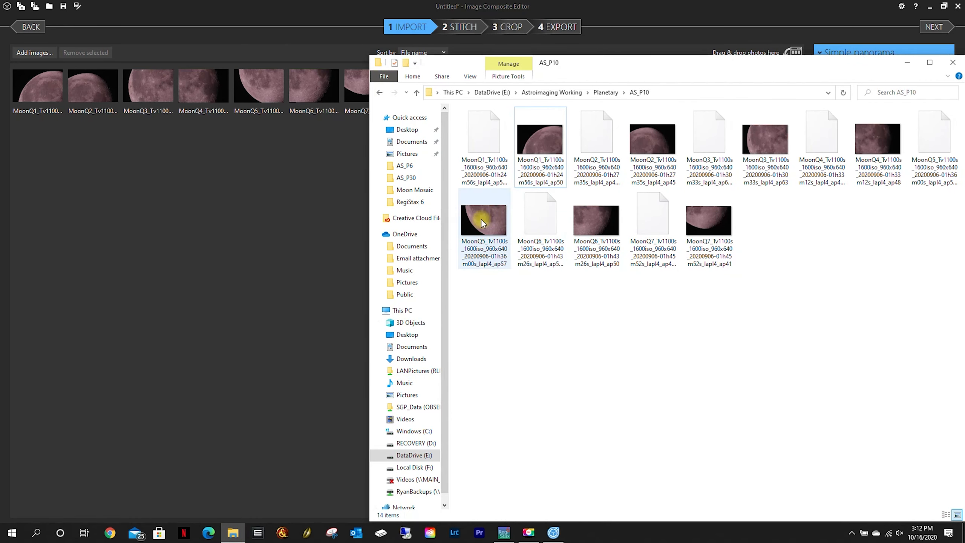
{"action": "left_click", "coordinate": [470, 76]}
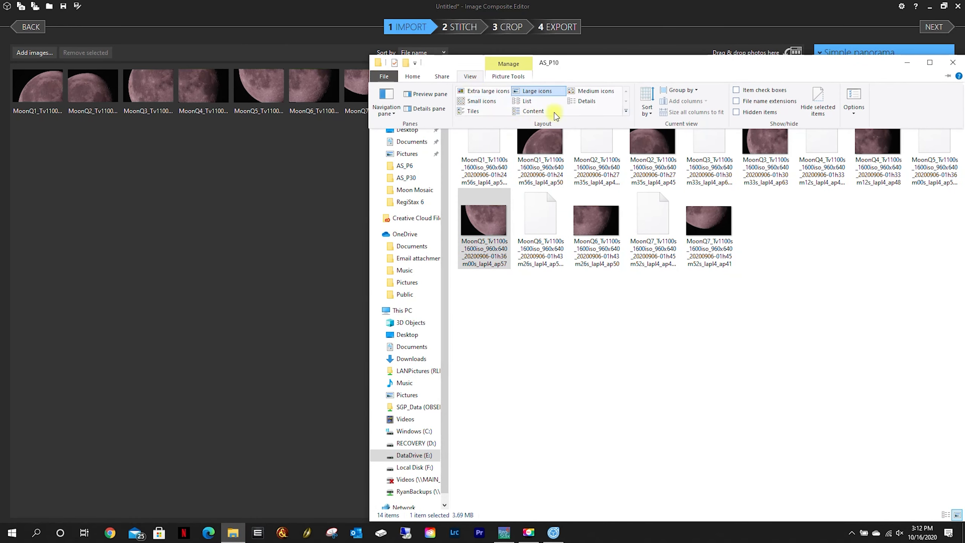
{"action": "left_click", "coordinate": [590, 101]}
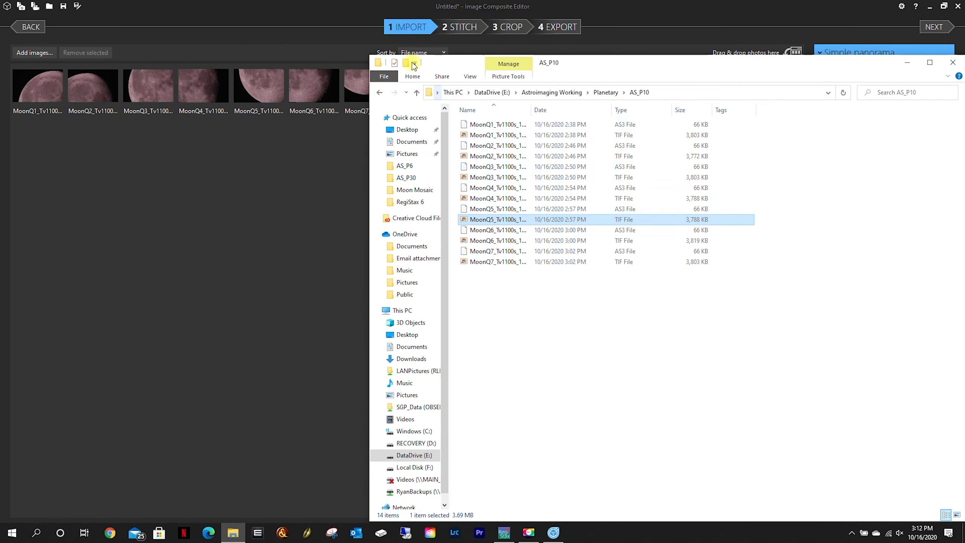
{"action": "left_click", "coordinate": [313, 5]}
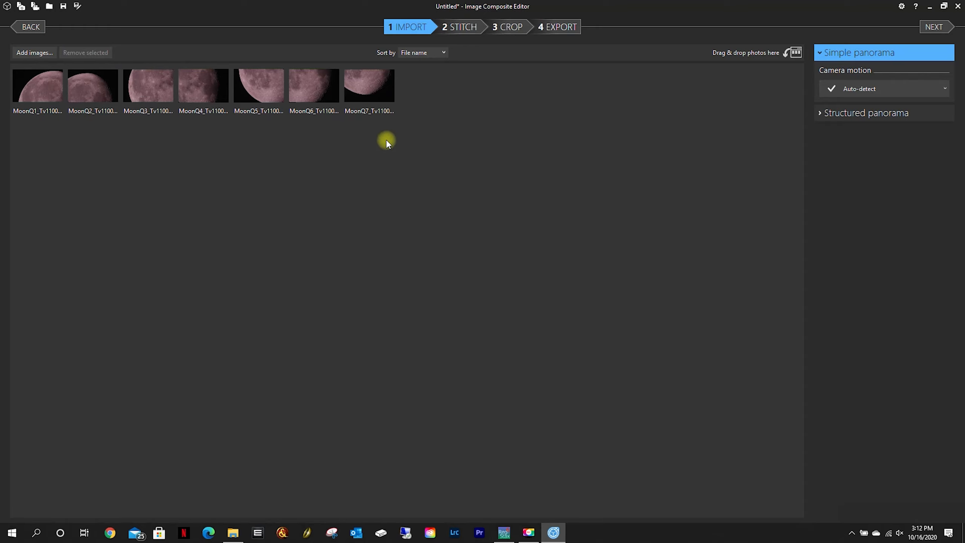
Step: Stitch the imported moon images and auto-complete the missing areas around the panorama's edges
{"action": "left_click", "coordinate": [462, 30]}
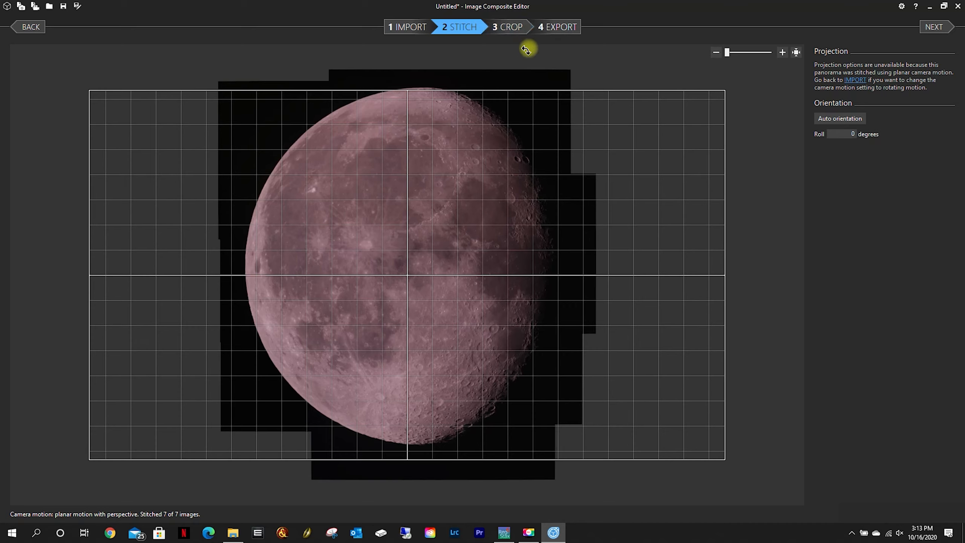
{"action": "left_click", "coordinate": [517, 27]}
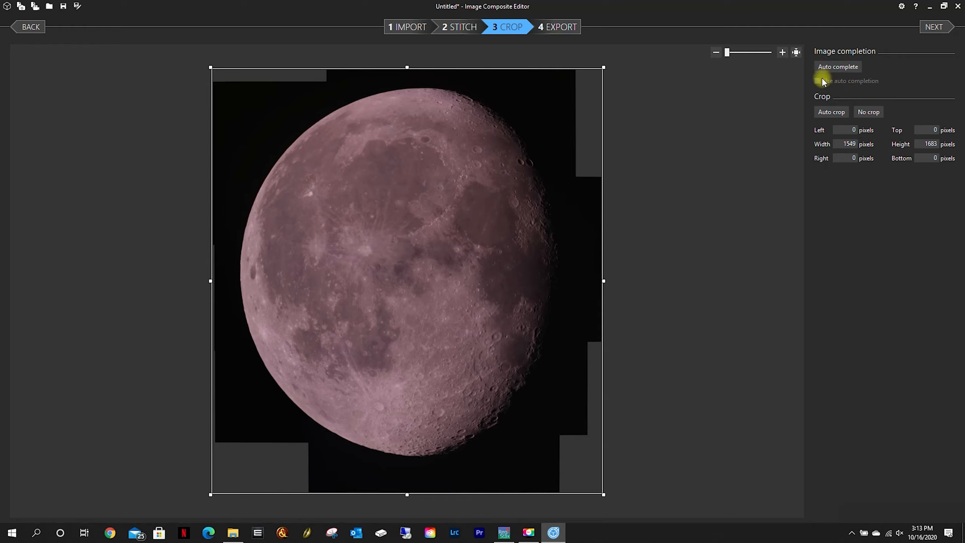
{"action": "left_click", "coordinate": [826, 68]}
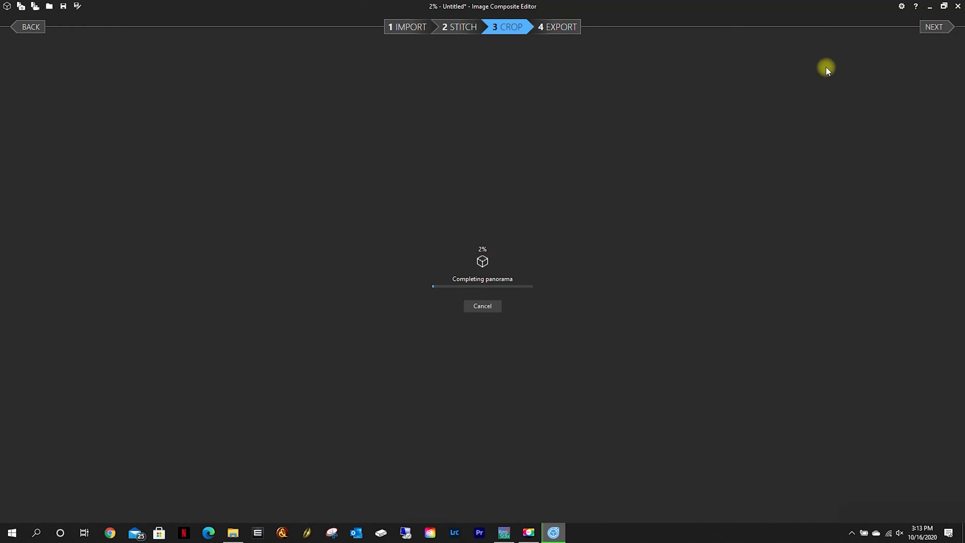
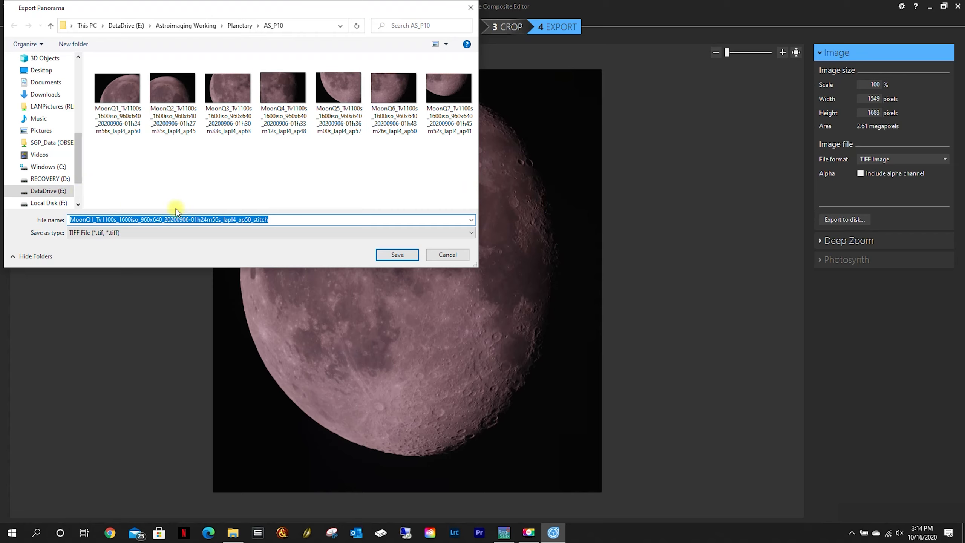
Step: Export the panorama to the AS_P10 folder as a TIFF file, keeping the suggested file name ending in _stitch
{"action": "double_click", "coordinate": [279, 220]}
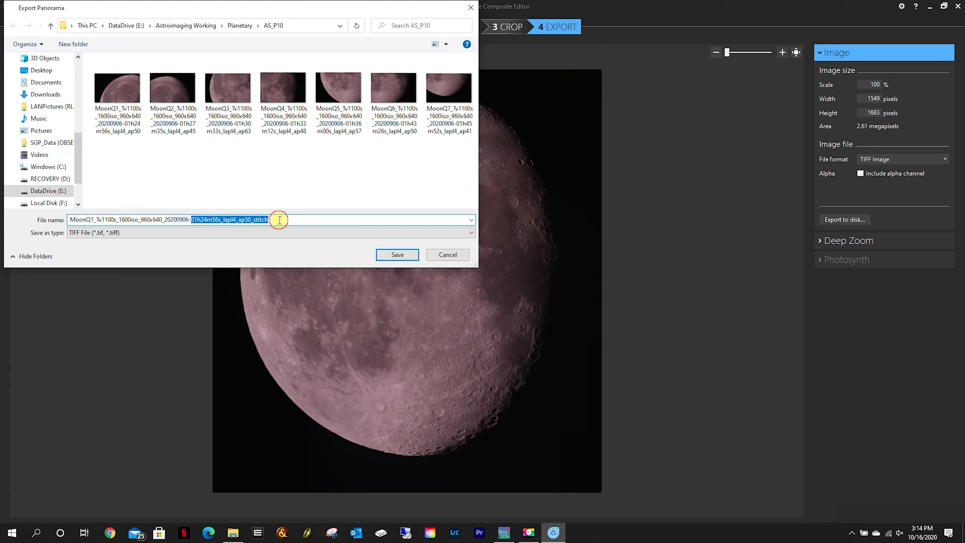
{"action": "left_click", "coordinate": [276, 219]}
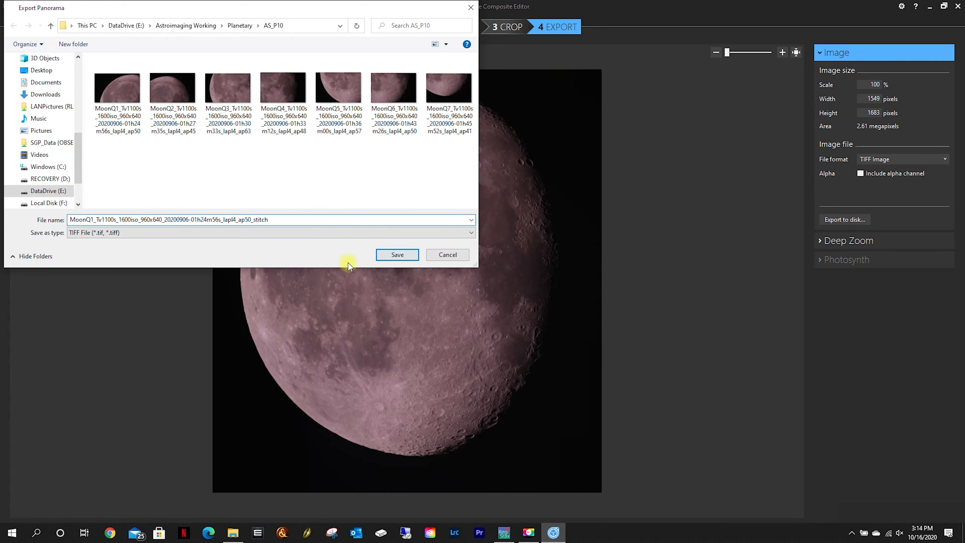
{"action": "left_click", "coordinate": [393, 255]}
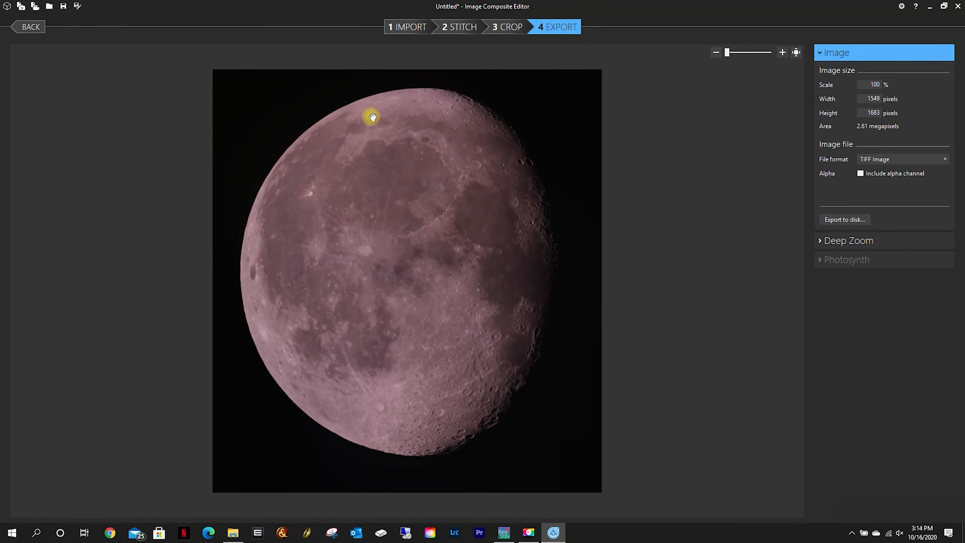
Step: Switch to File Explorer, widen the Name column in AS_P10, and open the stitched TIFF in Windows Photo Viewer
{"action": "left_click", "coordinate": [233, 532]}
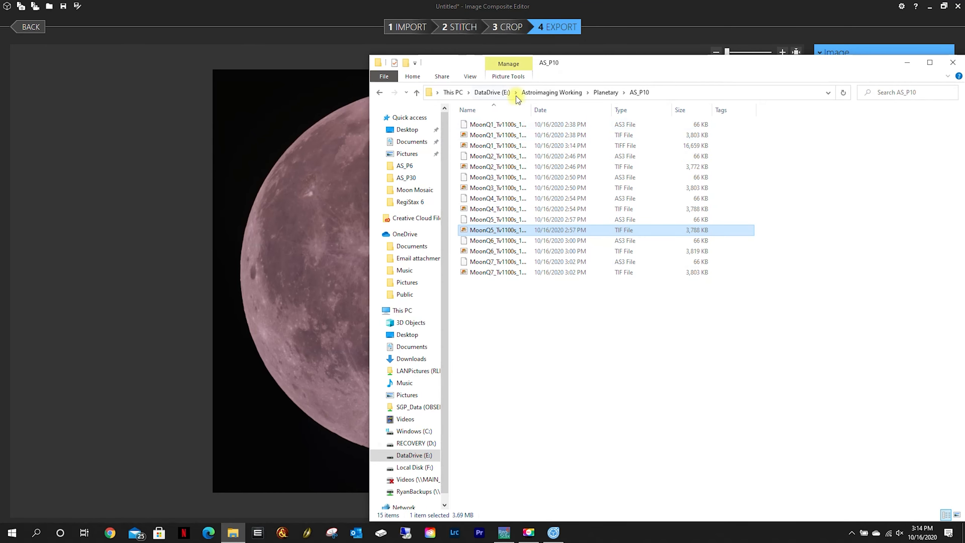
{"action": "left_click", "coordinate": [470, 76]}
{"action": "left_click", "coordinate": [825, 222]}
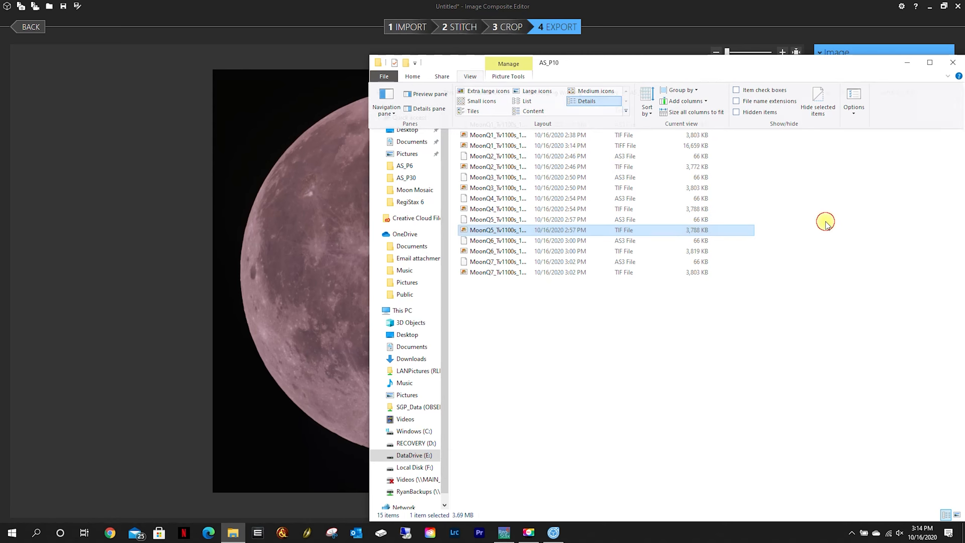
{"action": "left_click_drag", "start_coordinate": [530, 109], "coordinate": [692, 109]}
{"action": "left_click", "coordinate": [642, 146]}
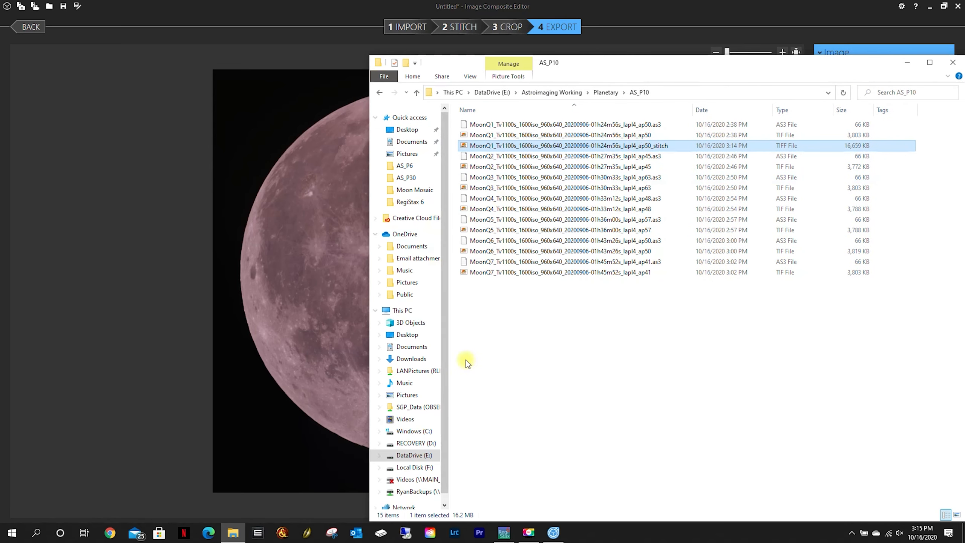
{"action": "left_click", "coordinate": [543, 146]}
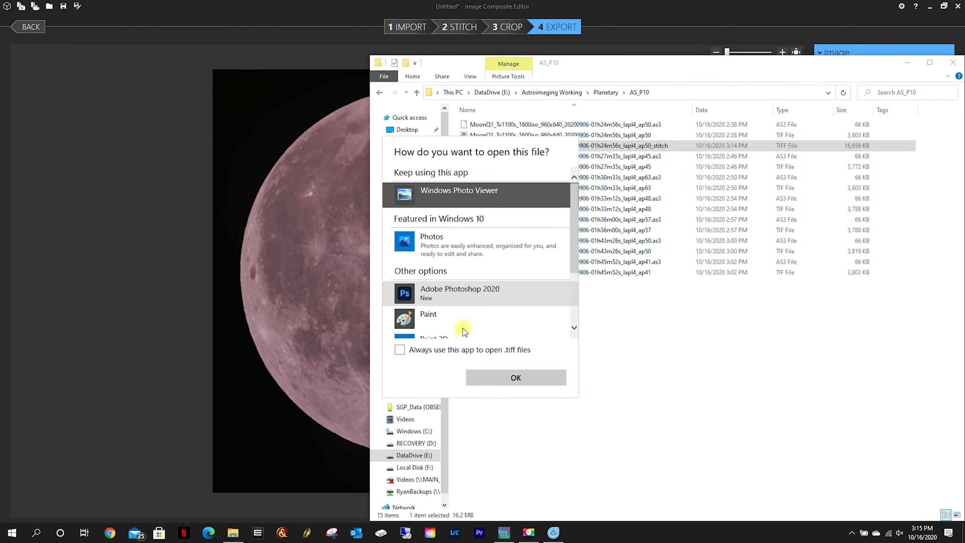
{"action": "left_click", "coordinate": [487, 377]}
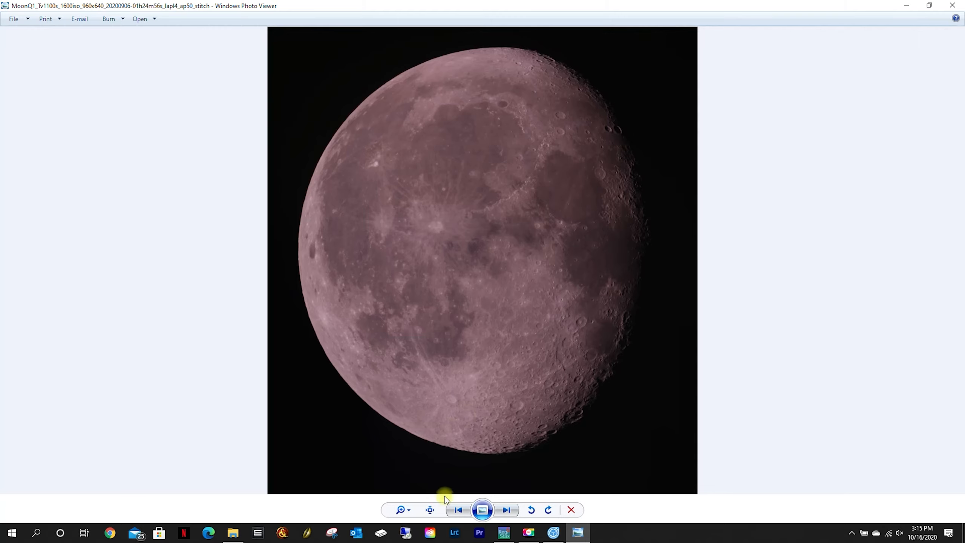
Step: Enlarge the stitched moon image and examine its surface and edges across the whole mosaic for seams and detail
{"action": "left_click", "coordinate": [406, 511]}
{"action": "left_click_drag", "start_coordinate": [403, 514], "coordinate": [406, 501]}
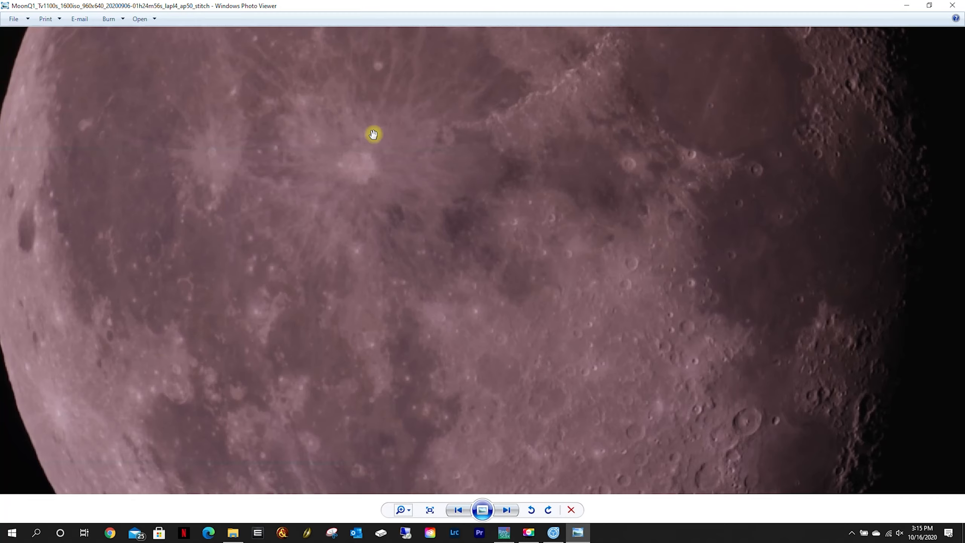
{"action": "left_click_drag", "start_coordinate": [33, 160], "coordinate": [259, 181]}
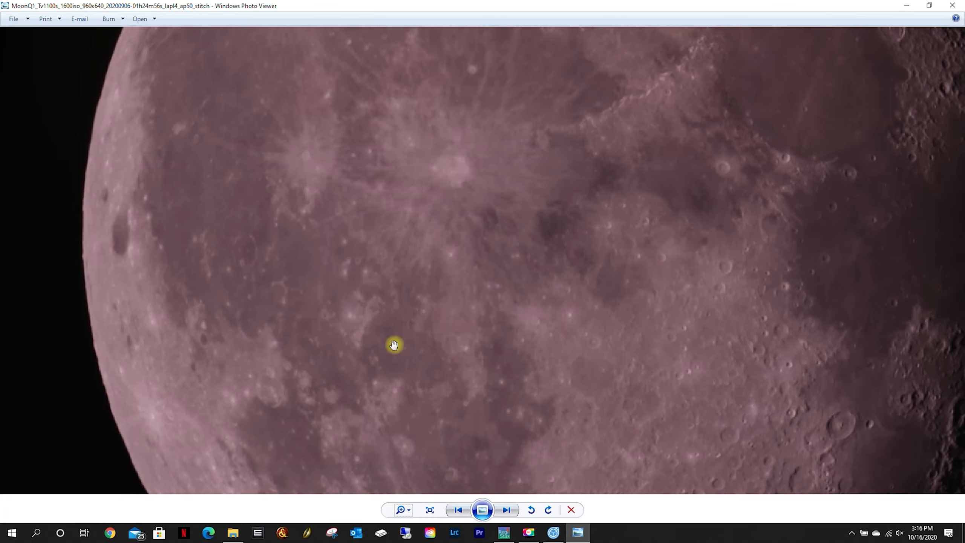
{"action": "left_click_drag", "start_coordinate": [400, 435], "coordinate": [366, 290]}
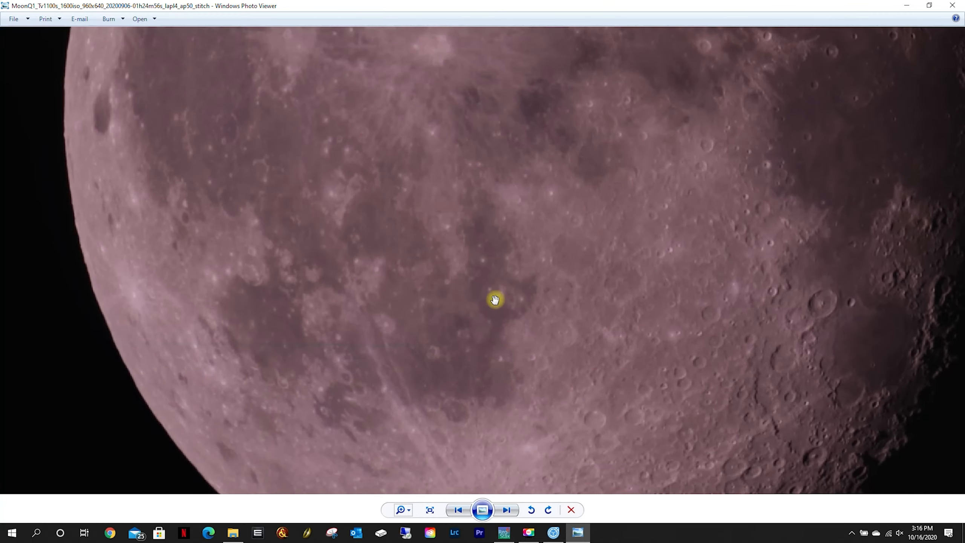
{"action": "left_click_drag", "start_coordinate": [487, 99], "coordinate": [519, 381]}
{"action": "left_click_drag", "start_coordinate": [558, 145], "coordinate": [511, 272]}
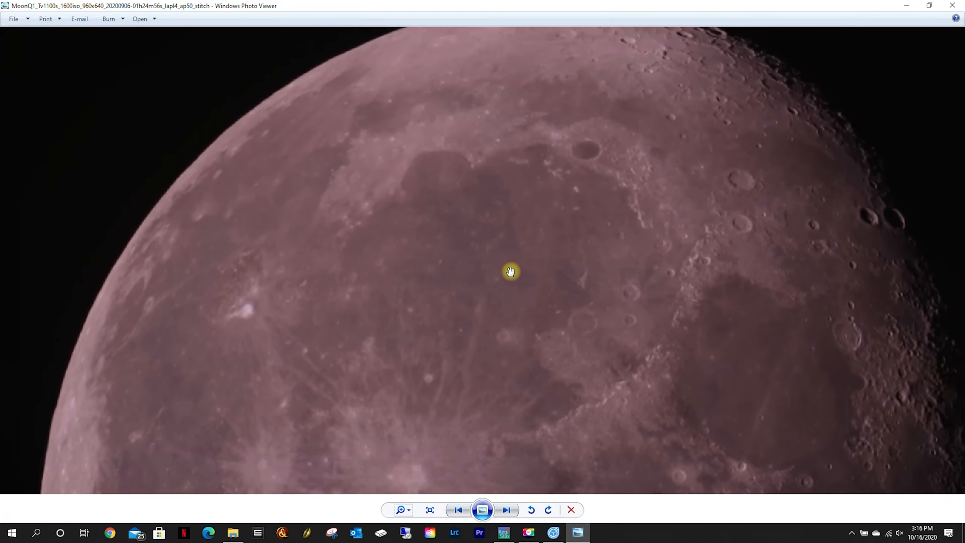
{"action": "left_click_drag", "start_coordinate": [613, 142], "coordinate": [479, 257]}
{"action": "left_click_drag", "start_coordinate": [460, 423], "coordinate": [482, 128]}
{"action": "left_click_drag", "start_coordinate": [403, 387], "coordinate": [562, 157]}
{"action": "left_click_drag", "start_coordinate": [515, 393], "coordinate": [485, 455]}
{"action": "left_click_drag", "start_coordinate": [433, 150], "coordinate": [412, 360]}
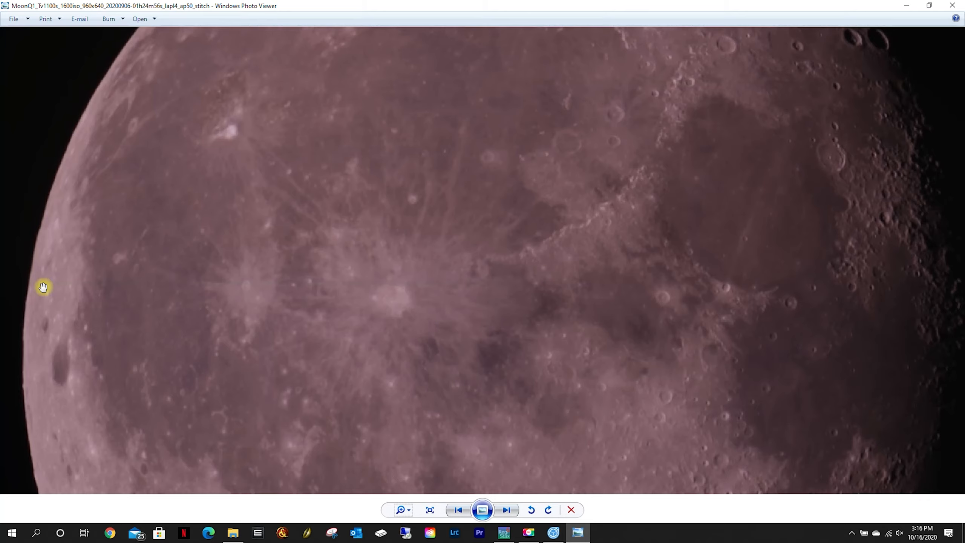
{"action": "left_click_drag", "start_coordinate": [411, 406], "coordinate": [394, 129]}
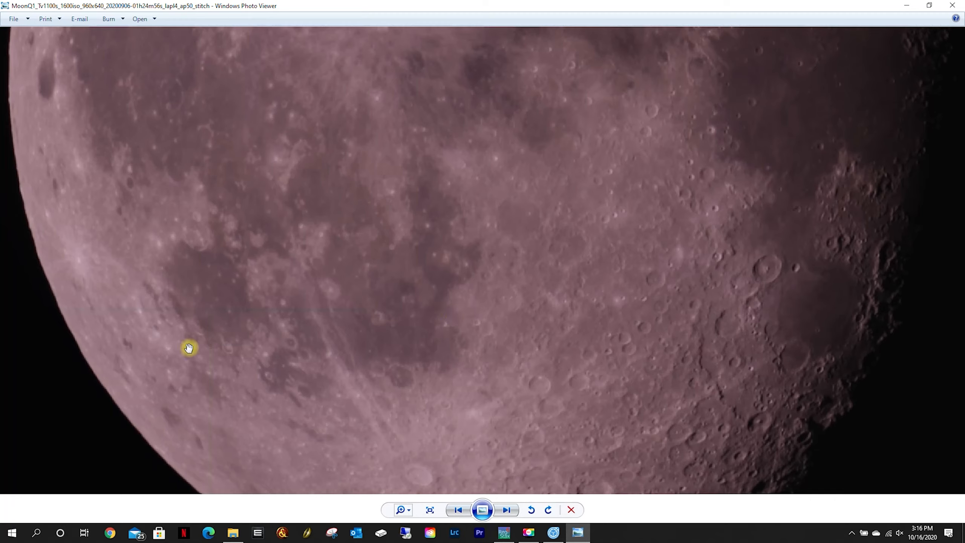
{"action": "left_click_drag", "start_coordinate": [258, 71], "coordinate": [280, 200]}
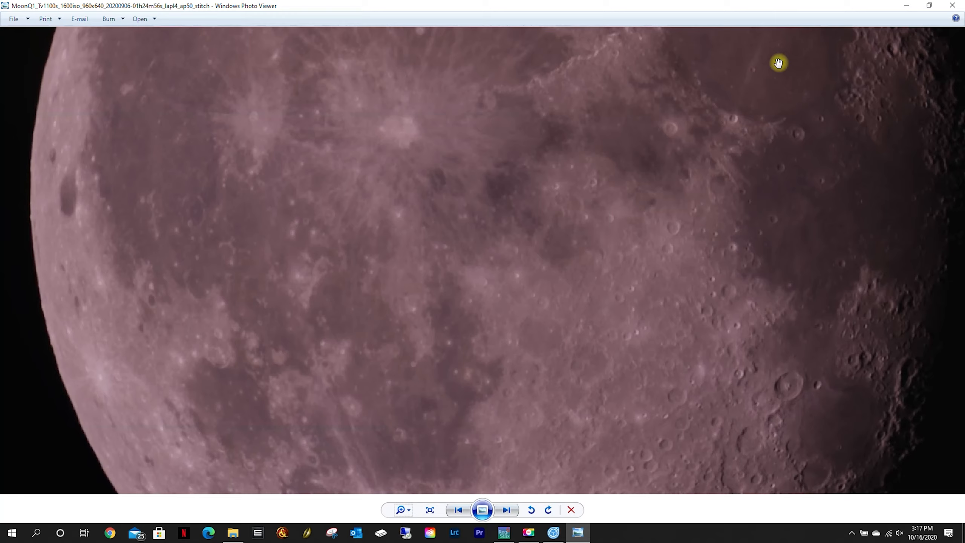
Step: Close the stitched image in Windows Photo Viewer and exit Image Composite Editor, discarding the unsaved project
{"action": "left_click", "coordinate": [961, 5]}
{"action": "left_click", "coordinate": [290, 5]}
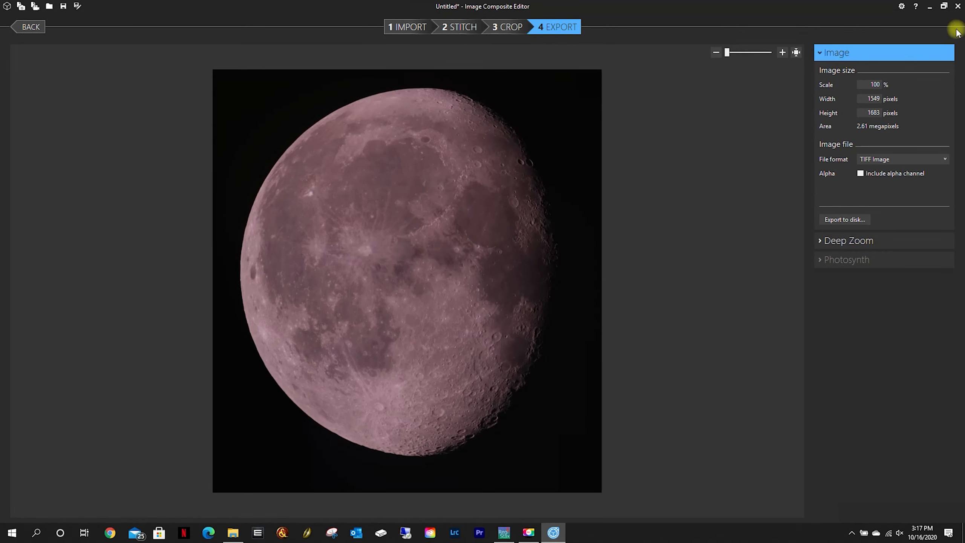
{"action": "left_click", "coordinate": [957, 7]}
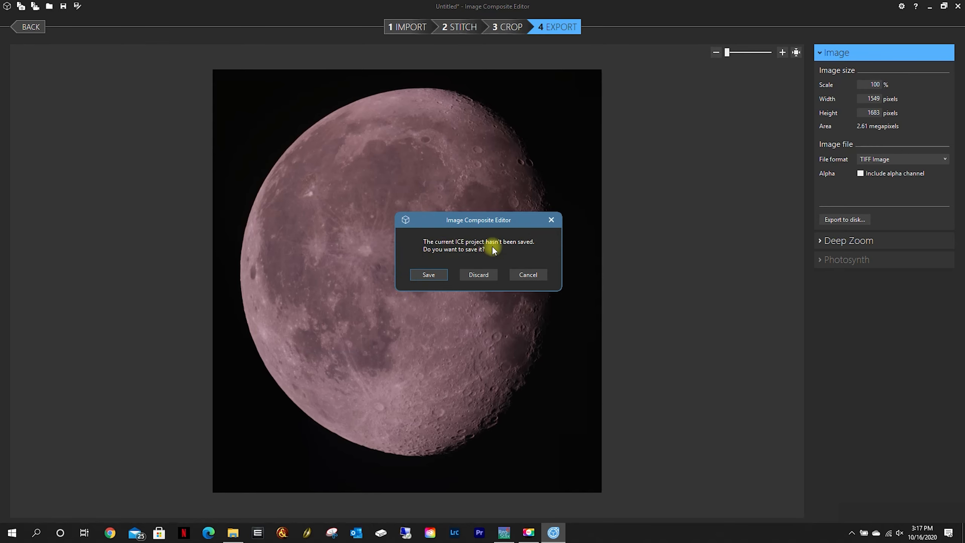
{"action": "left_click", "coordinate": [479, 275]}
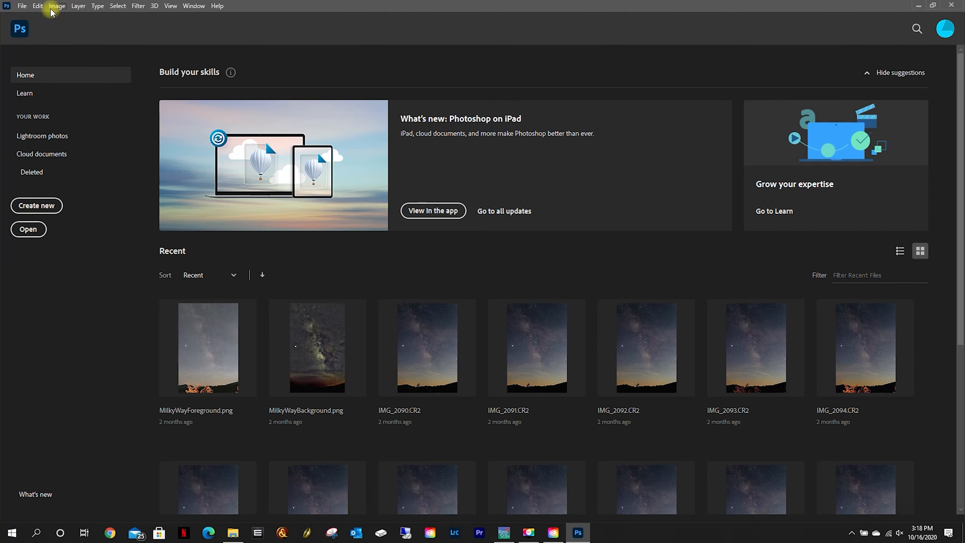
Step: Switch to Photoshop, start Photomerge, and begin browsing for its source files
{"action": "left_click", "coordinate": [23, 7]}
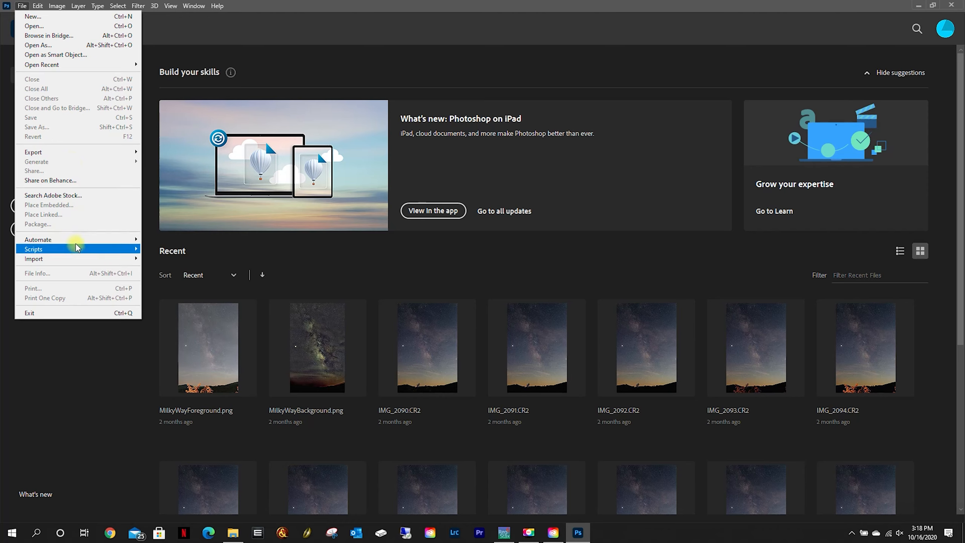
{"action": "mouse_move", "coordinate": [78, 241]}
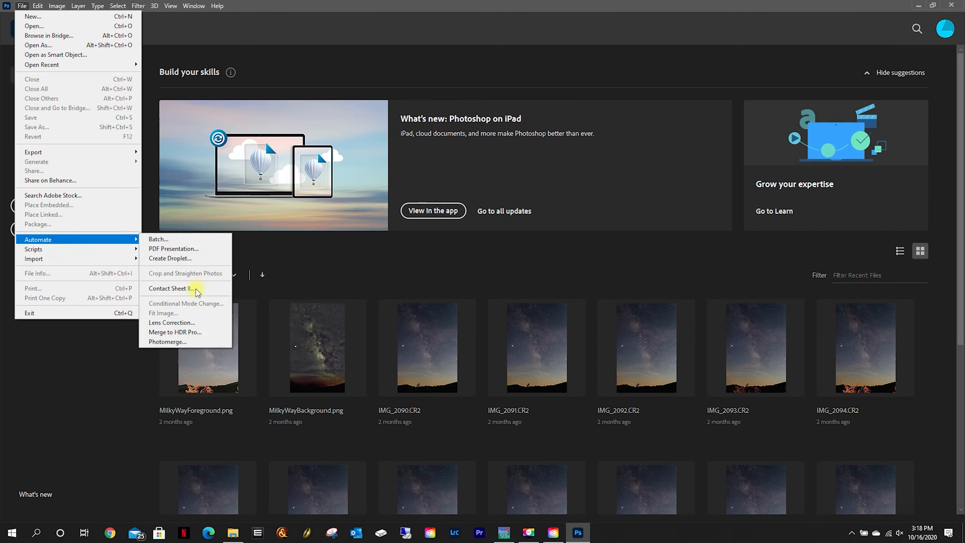
{"action": "left_click", "coordinate": [191, 344]}
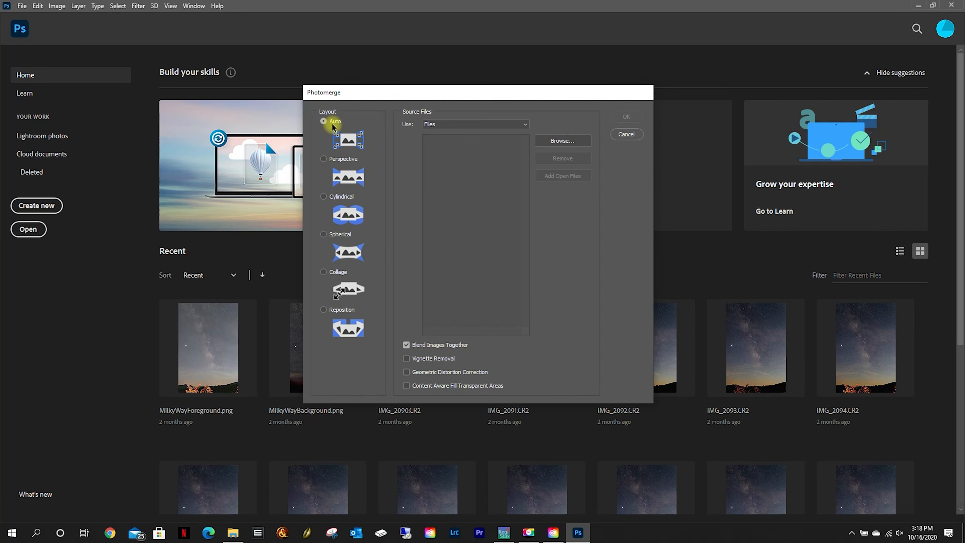
{"action": "left_click", "coordinate": [563, 143]}
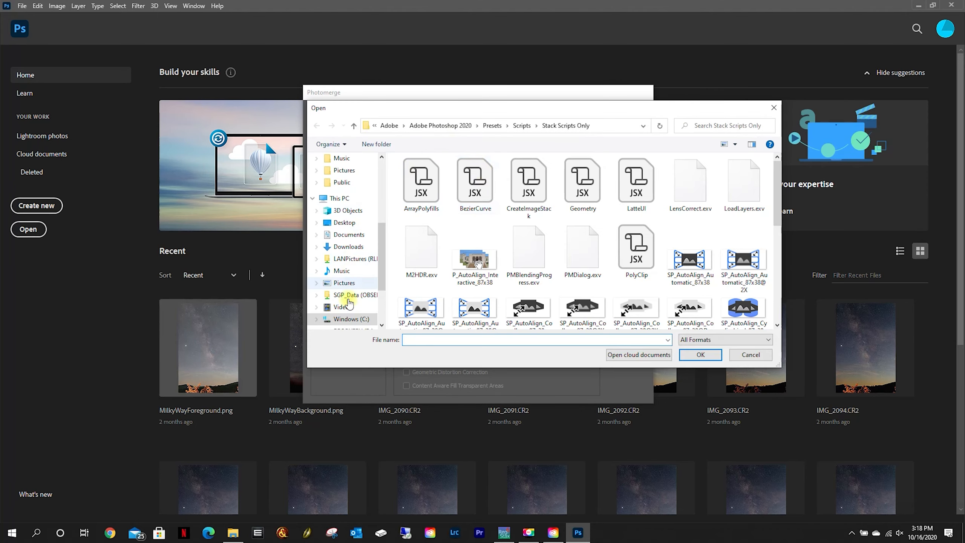
{"action": "left_click", "coordinate": [350, 318]}
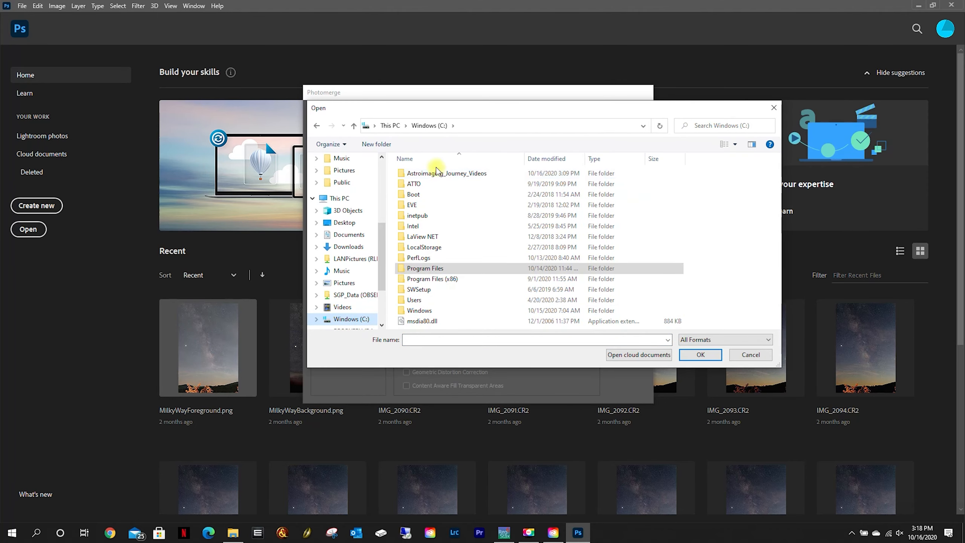
{"action": "double_click", "coordinate": [437, 173]}
{"action": "left_click", "coordinate": [449, 174]}
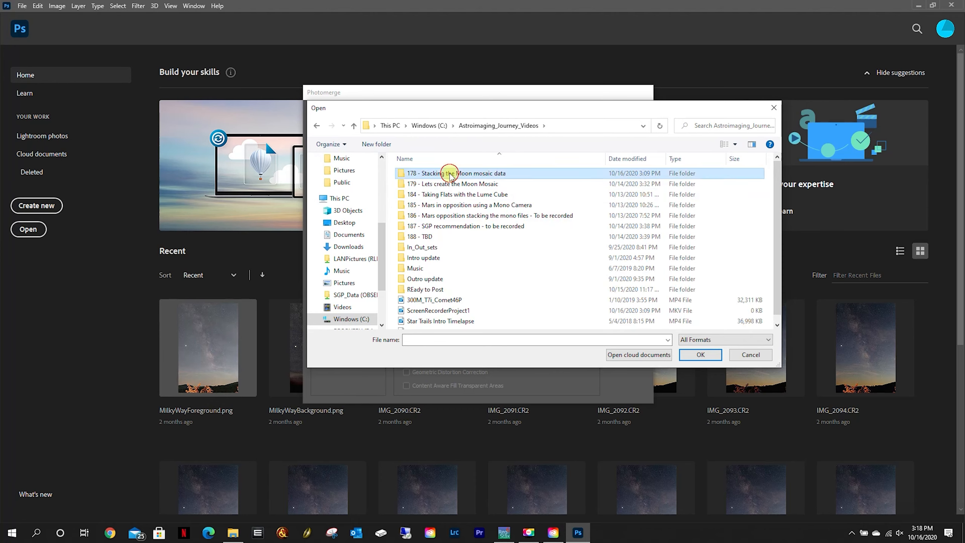
{"action": "double_click", "coordinate": [449, 174]}
{"action": "left_click", "coordinate": [317, 126]}
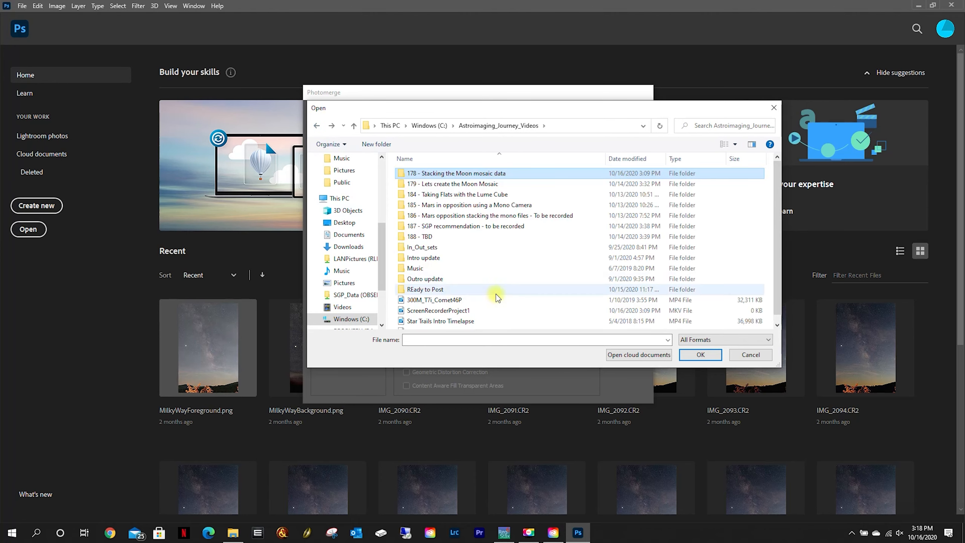
Step: Browse to the AS_P10 folder inside Astroimaging Working > Planetary on DataDrive (E:)
{"action": "scroll", "coordinate": [359, 243], "scroll_direction": "down", "scroll_amount": 2}
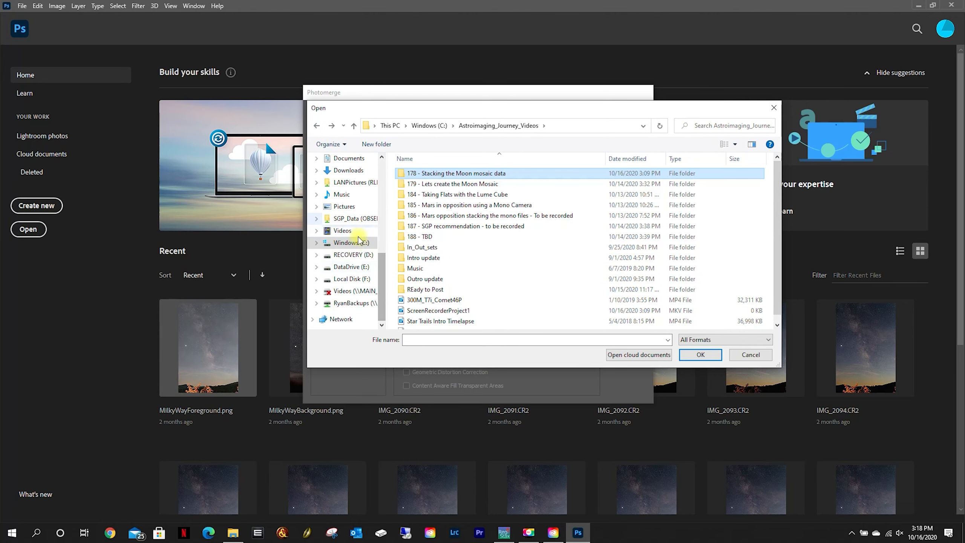
{"action": "left_click", "coordinate": [351, 267]}
{"action": "left_click", "coordinate": [450, 175]}
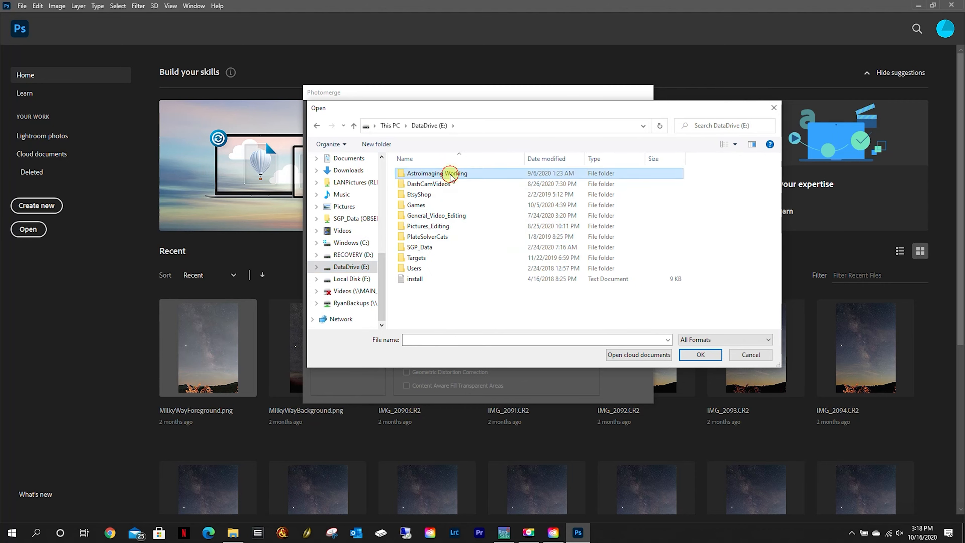
{"action": "double_click", "coordinate": [450, 175]}
{"action": "left_click", "coordinate": [441, 197]}
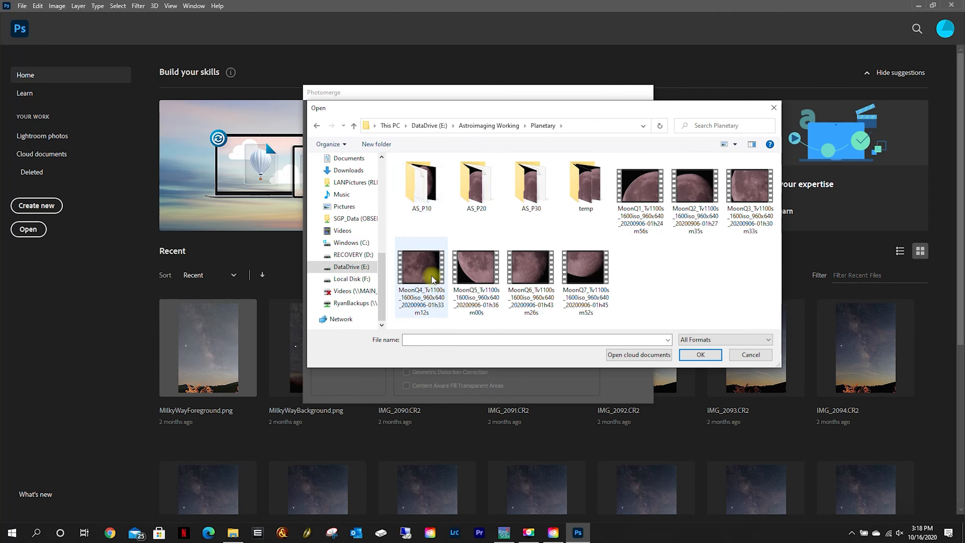
{"action": "double_click", "coordinate": [420, 184]}
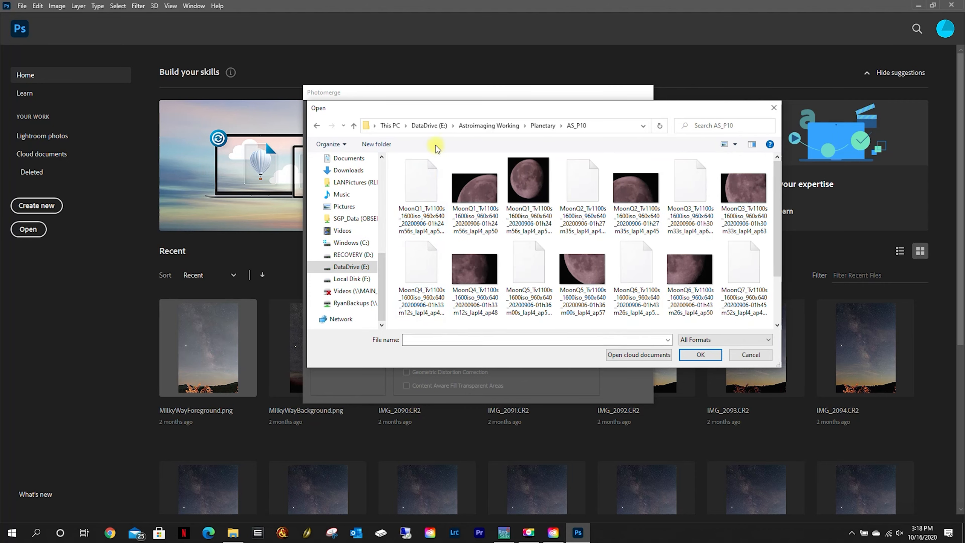
Step: Add the seven MoonQ1 to MoonQ7 image files as Photomerge sources, leaving out the previously stitched moon
{"action": "left_click", "coordinate": [735, 144]}
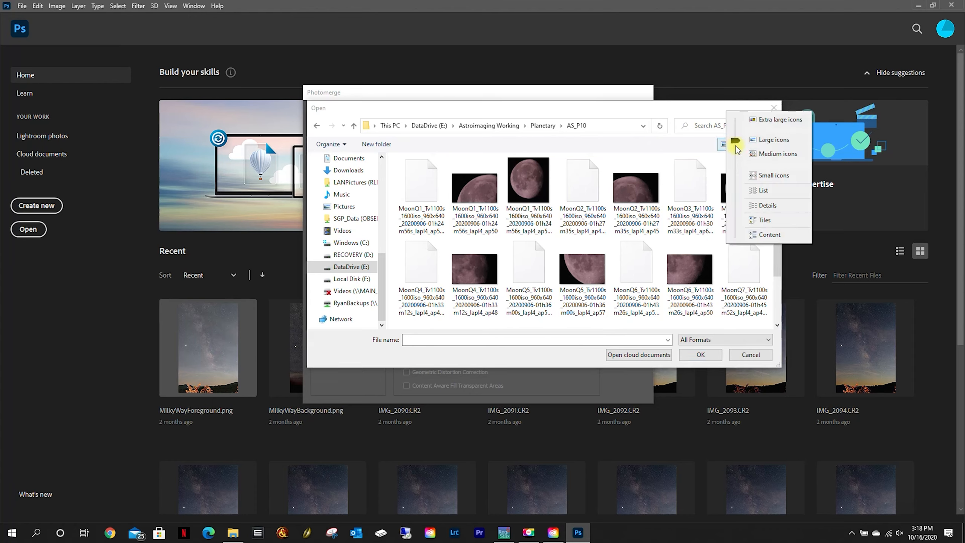
{"action": "left_click", "coordinate": [594, 147]}
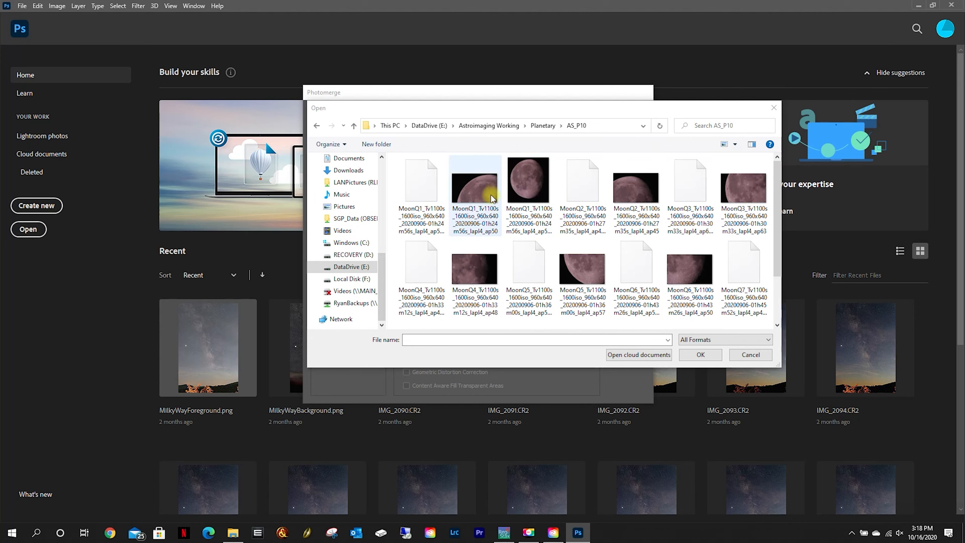
{"action": "left_click", "coordinate": [475, 190]}
{"action": "left_click", "coordinate": [636, 188], "text": "ctrl"}
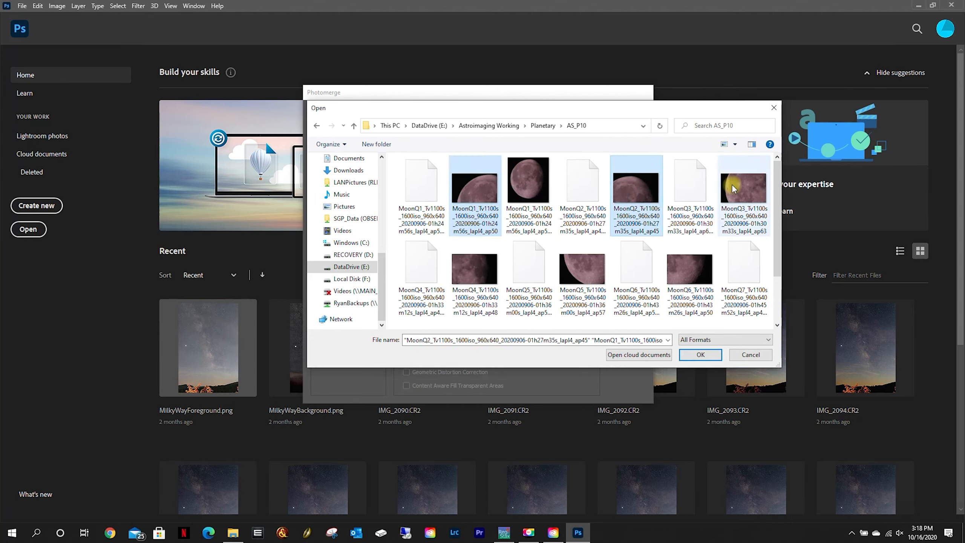
{"action": "left_click", "coordinate": [743, 189], "text": "ctrl"}
{"action": "left_click", "coordinate": [689, 269], "text": "ctrl"}
{"action": "left_click", "coordinate": [576, 274], "text": "ctrl"}
{"action": "left_click", "coordinate": [475, 268], "text": "ctrl"}
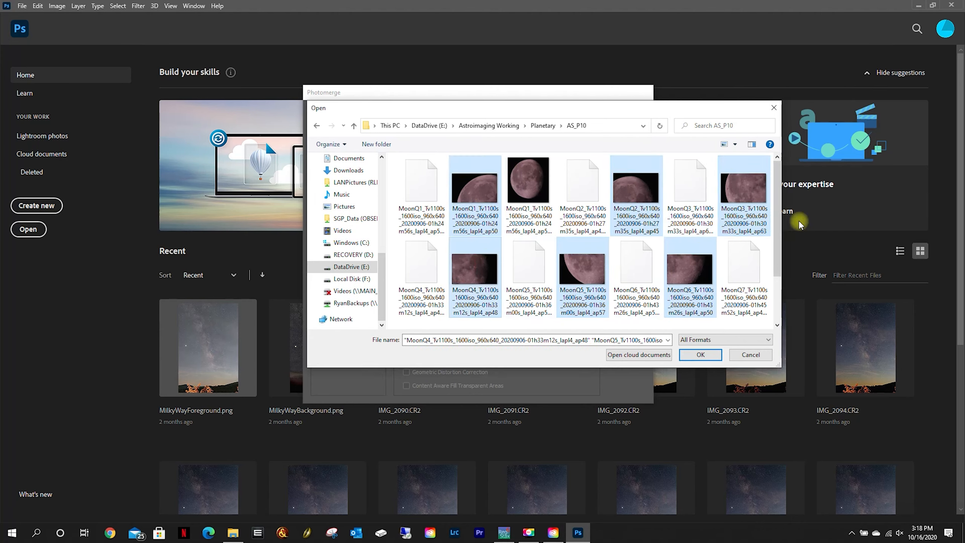
{"action": "mouse_move", "coordinate": [780, 233]}
{"action": "left_mouse_down"}
{"action": "mouse_move", "coordinate": [782, 291]}
{"action": "mouse_move", "coordinate": [780, 249]}
{"action": "left_mouse_up"}
{"action": "left_click", "coordinate": [421, 290], "text": "ctrl"}
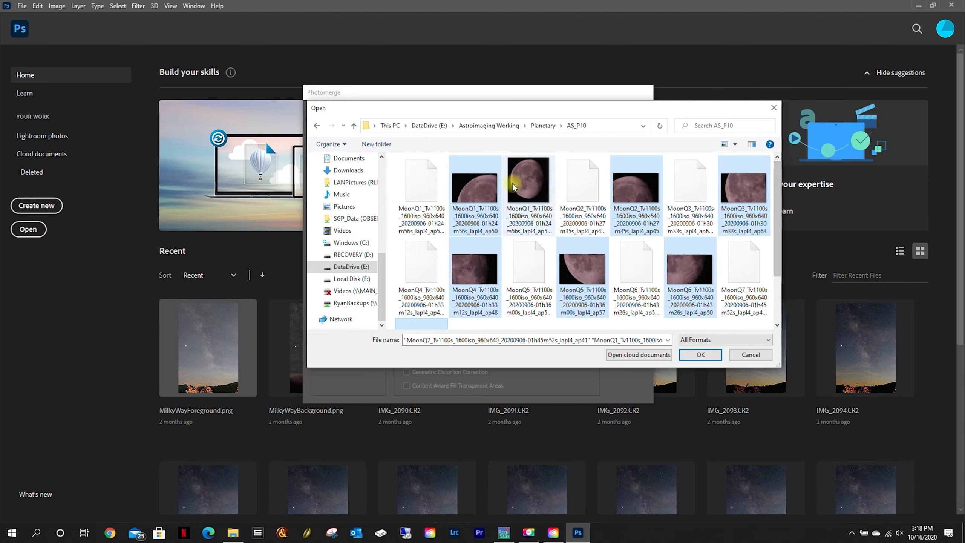
{"action": "left_click", "coordinate": [700, 355]}
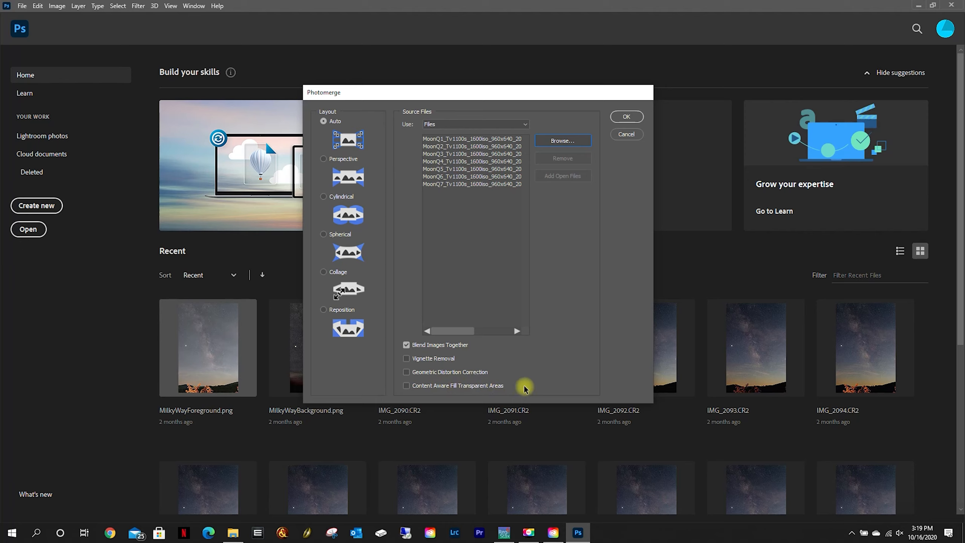
Step: Enable Content Aware Fill Transparent Areas and run Photomerge with the Auto layout and image blending
{"action": "left_click", "coordinate": [406, 386]}
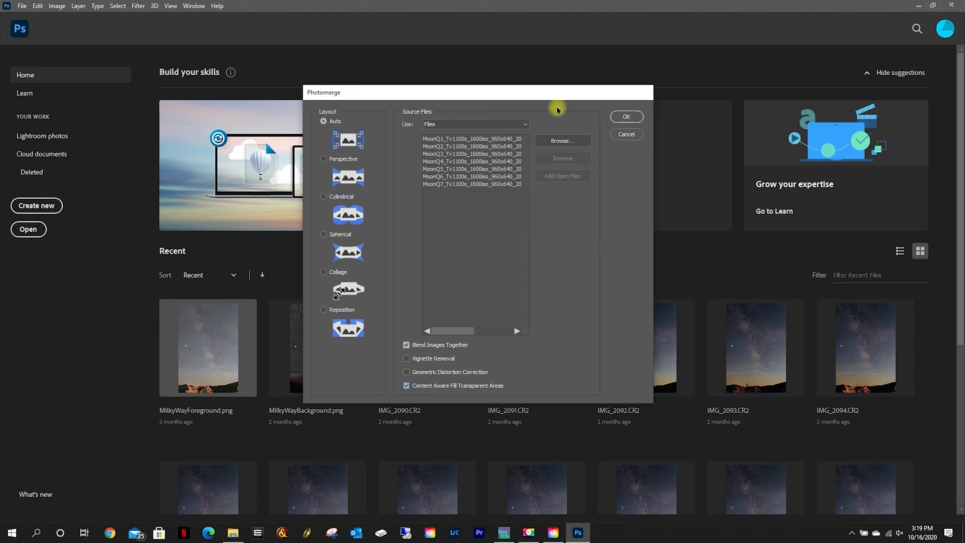
{"action": "left_click", "coordinate": [626, 117]}
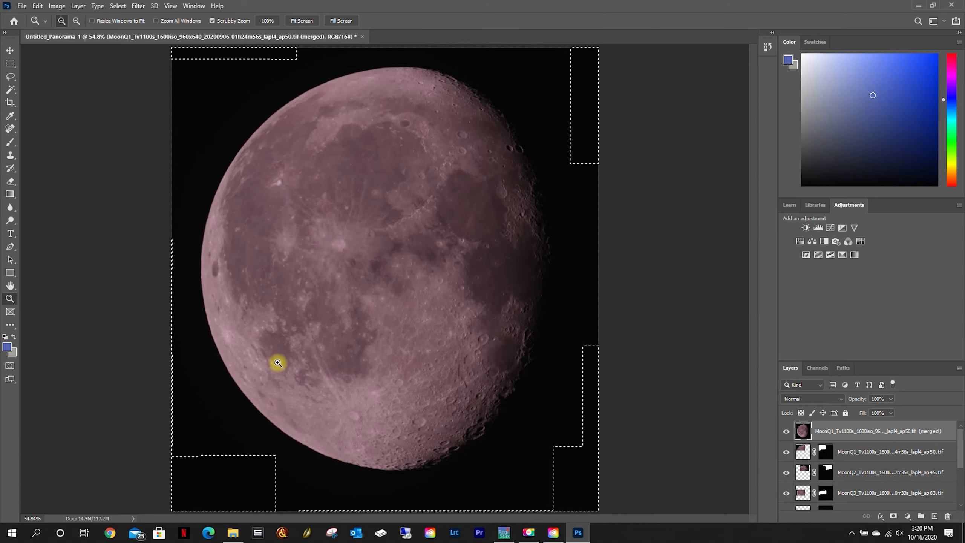
Step: Examine the merged moon panorama up close at up to 200% and as a whole for seams and surface detail
{"action": "left_click", "coordinate": [331, 233]}
{"action": "left_click", "coordinate": [331, 233]}
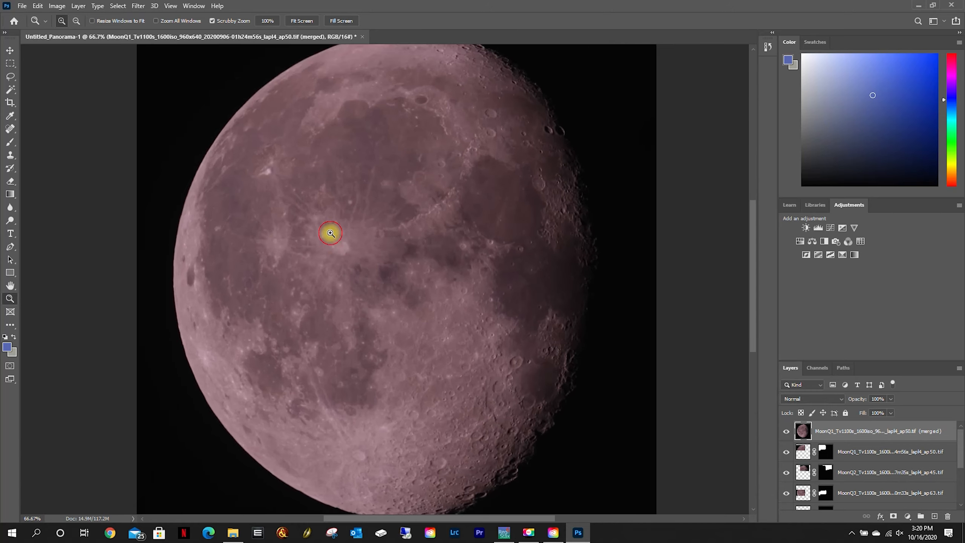
{"action": "left_click", "coordinate": [331, 234]}
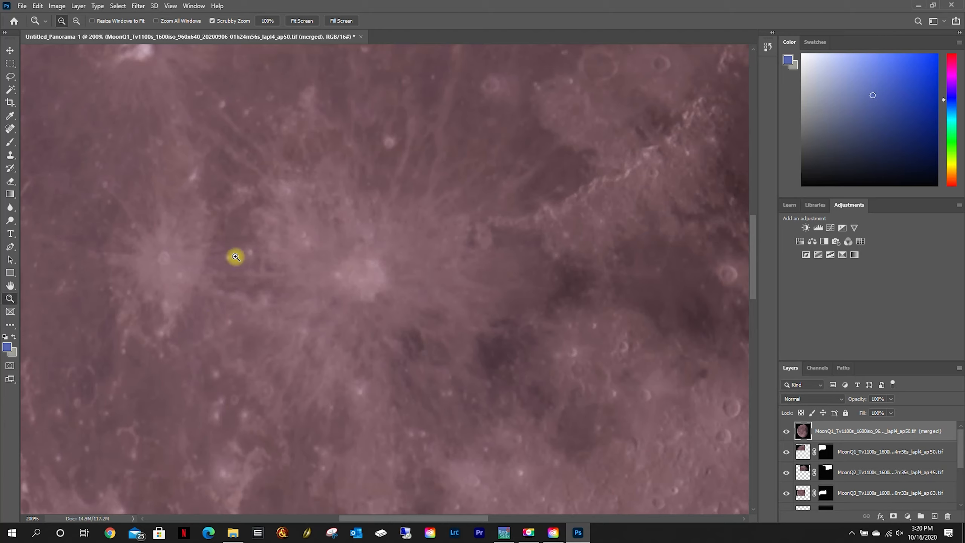
{"action": "left_click_drag", "start_coordinate": [181, 345], "coordinate": [382, 325]}
{"action": "right_click", "coordinate": [379, 321]}
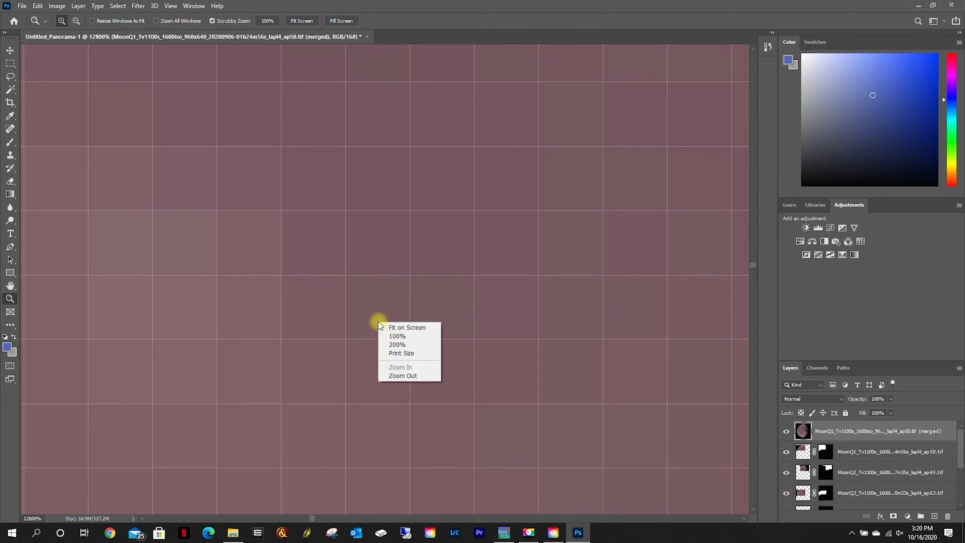
{"action": "left_click", "coordinate": [386, 326]}
{"action": "left_click", "coordinate": [321, 248]}
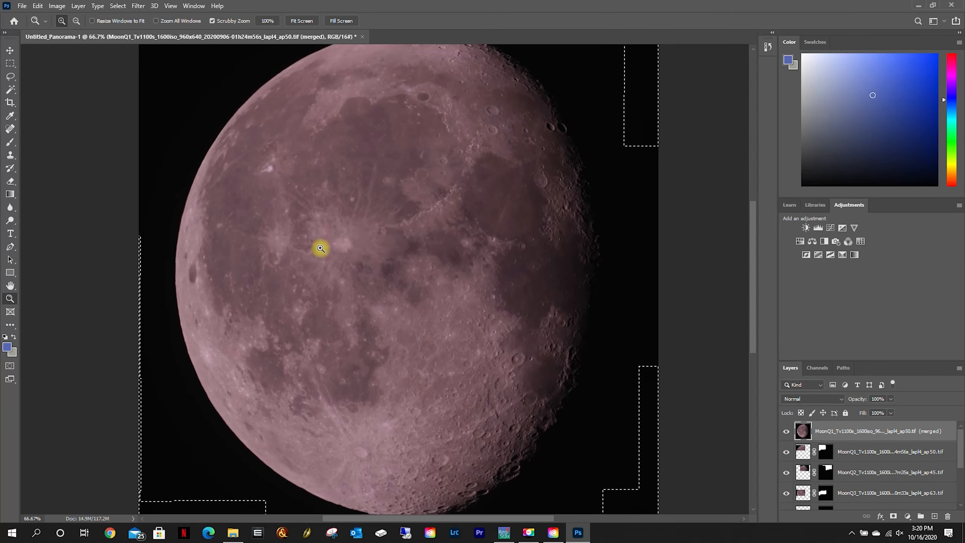
{"action": "left_click", "coordinate": [320, 248]}
{"action": "left_click", "coordinate": [320, 248]}
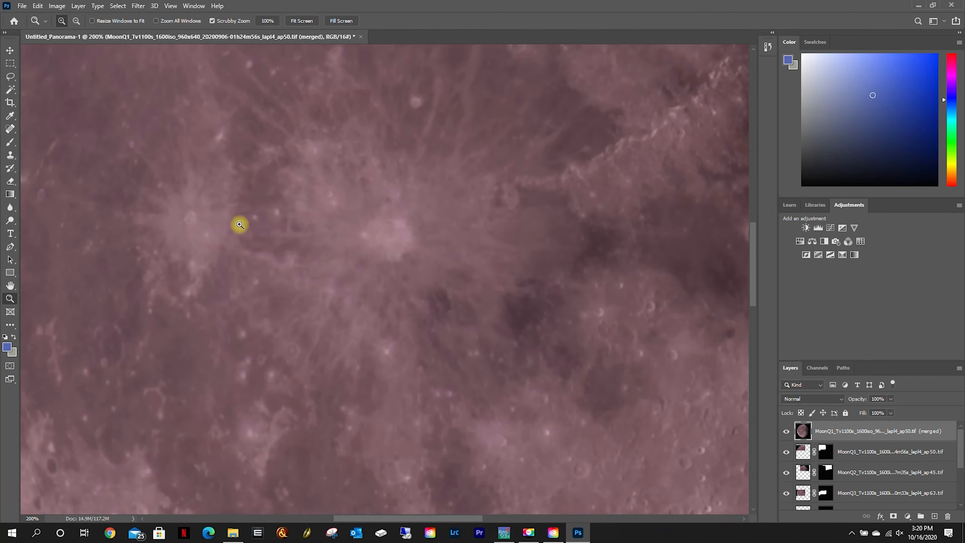
{"action": "right_click", "coordinate": [356, 277]}
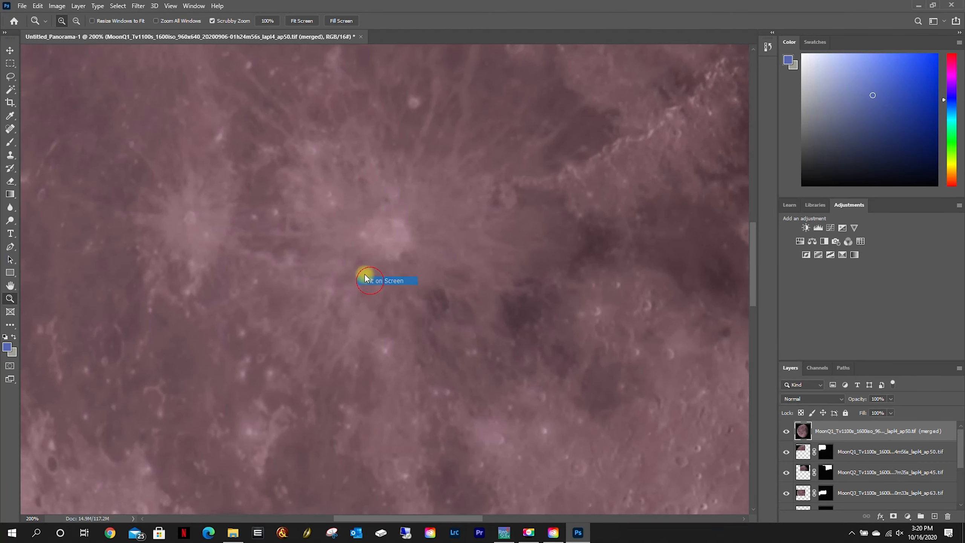
{"action": "left_click", "coordinate": [367, 280]}
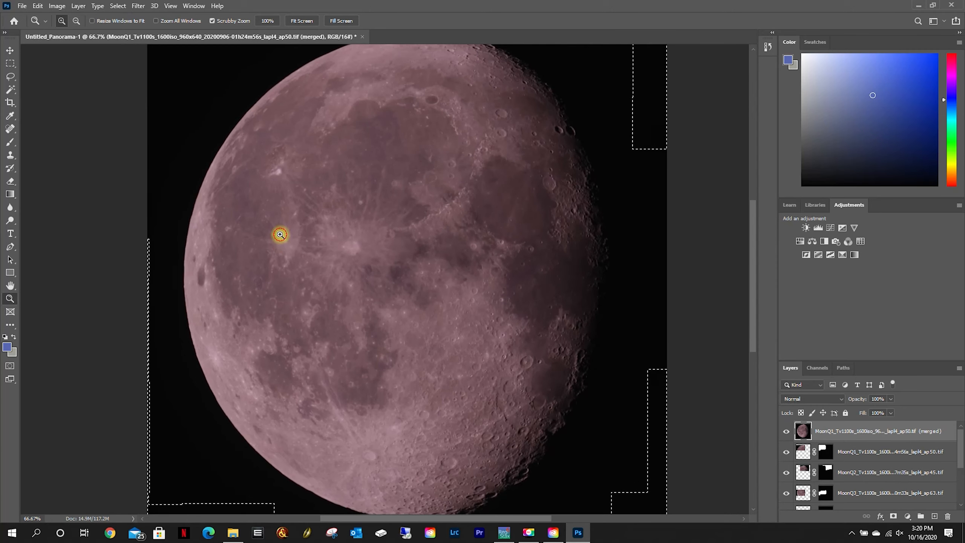
{"action": "left_click", "coordinate": [280, 234]}
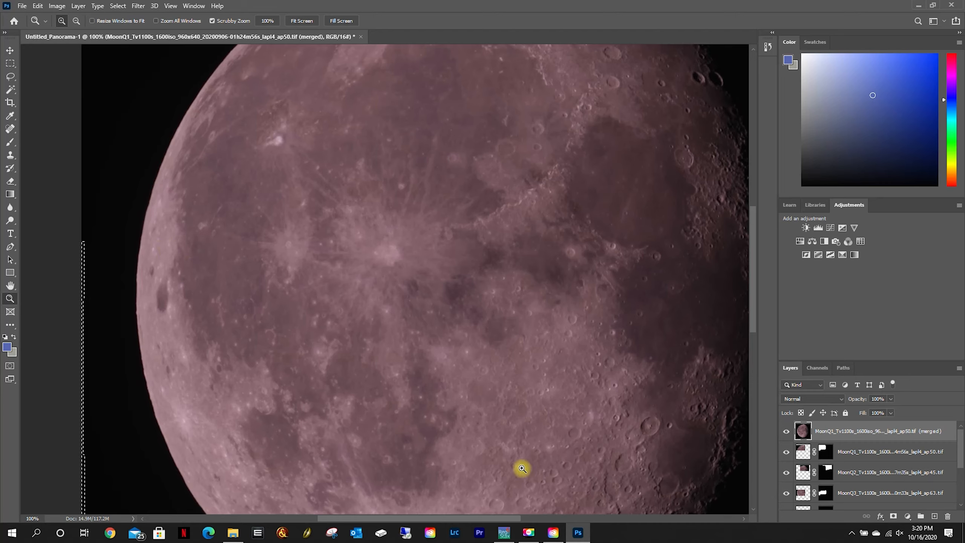
Step: Shift the merged moon layer upward with the Move tool to bring the lower part of the moon into view
{"action": "left_click", "coordinate": [9, 49]}
{"action": "left_click_drag", "start_coordinate": [431, 421], "coordinate": [420, 330]}
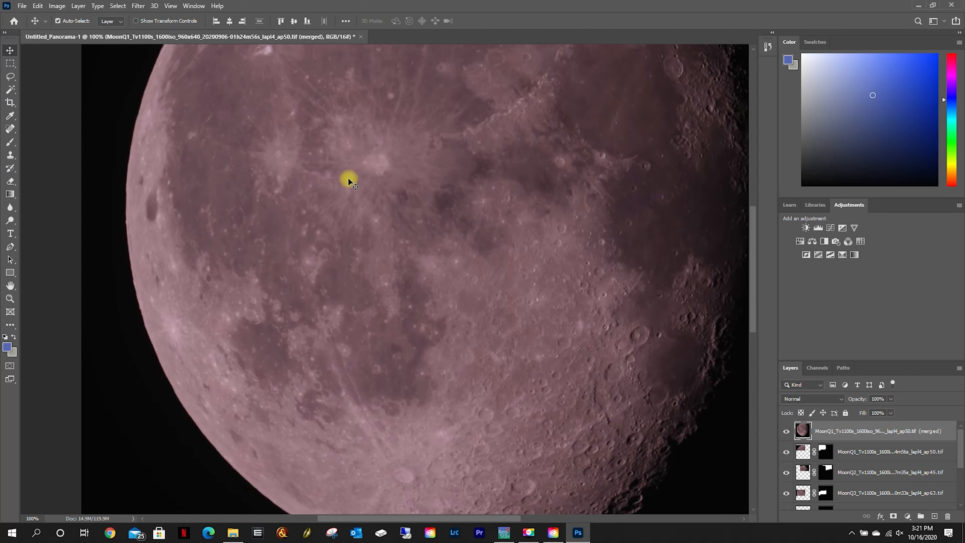
{"action": "left_click_drag", "start_coordinate": [348, 176], "coordinate": [354, 258]}
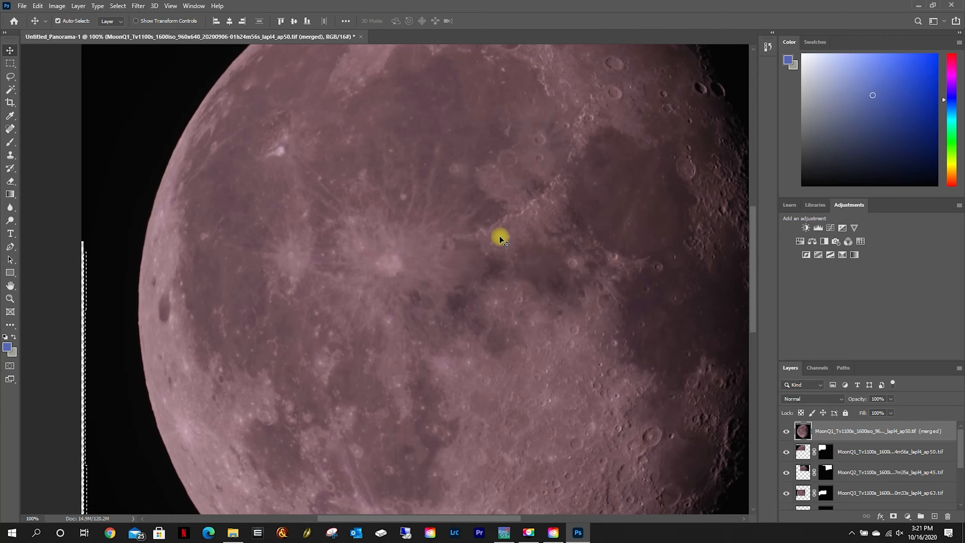
{"action": "left_click_drag", "start_coordinate": [414, 398], "coordinate": [282, 334]}
{"action": "left_click_drag", "start_coordinate": [323, 398], "coordinate": [414, 322]}
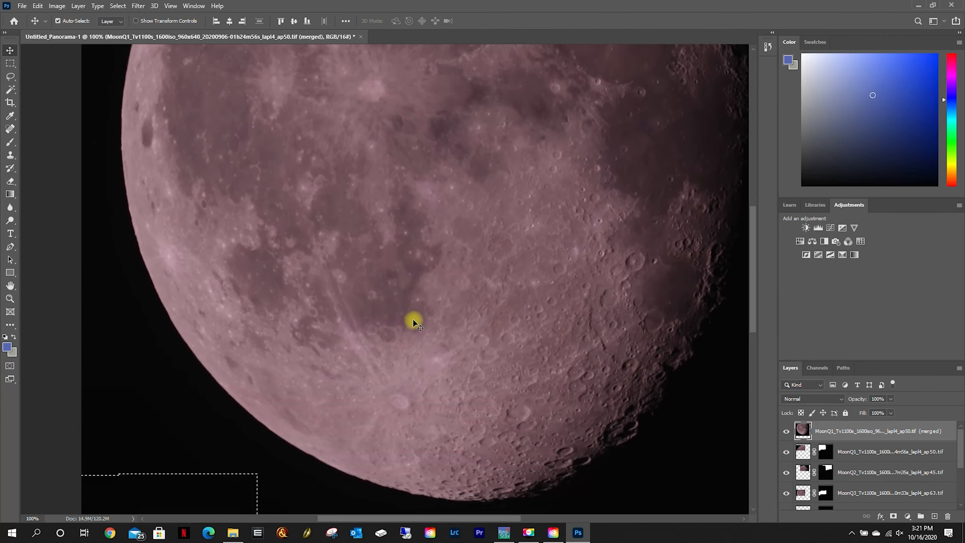
Step: Enlarge the cratered lower area of the merged moon to 200% and examine its detail
{"action": "left_click", "coordinate": [10, 220]}
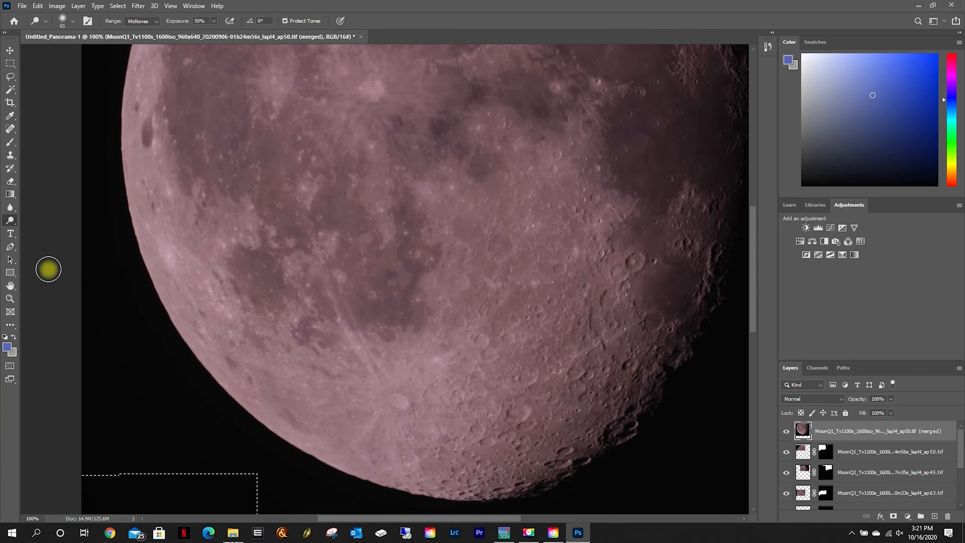
{"action": "left_click", "coordinate": [10, 299]}
{"action": "left_click_drag", "start_coordinate": [525, 371], "coordinate": [551, 369]}
{"action": "left_click", "coordinate": [552, 369]}
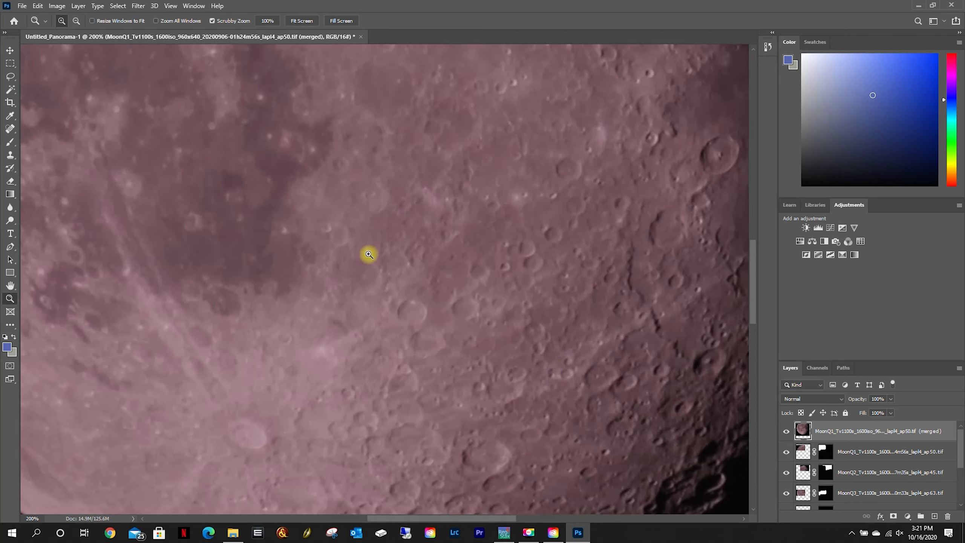
Step: Shift the merged moon layer around at 200% with the Move tool to examine the lower limb, upper limb and dark maria
{"action": "left_click", "coordinate": [9, 52]}
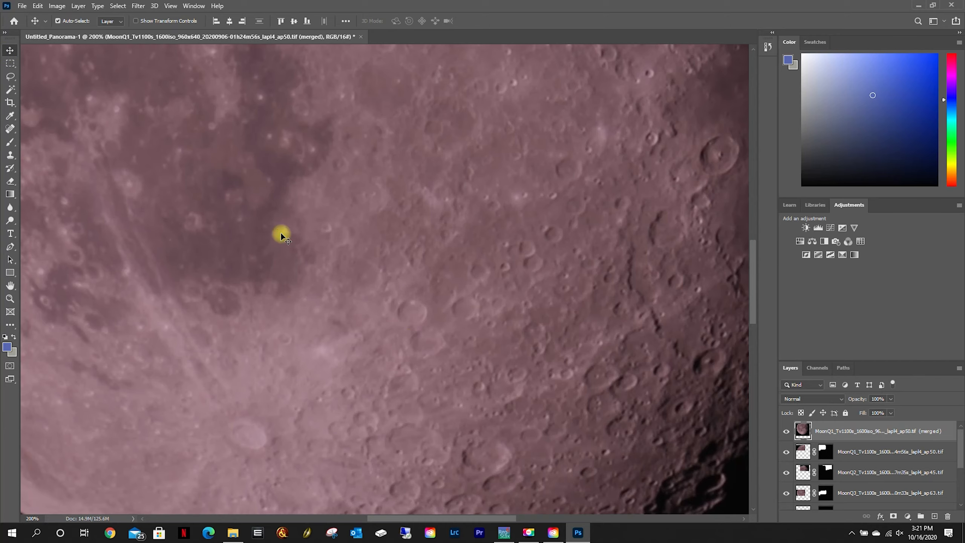
{"action": "left_click_drag", "start_coordinate": [281, 232], "coordinate": [385, 173]}
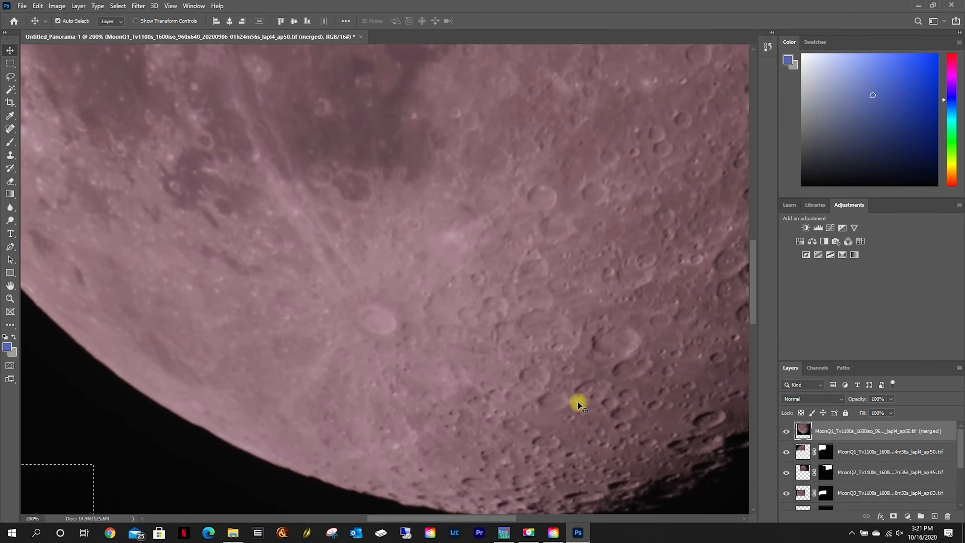
{"action": "left_click_drag", "start_coordinate": [579, 403], "coordinate": [381, 334]}
{"action": "left_click_drag", "start_coordinate": [520, 123], "coordinate": [498, 321]}
{"action": "left_click_drag", "start_coordinate": [513, 147], "coordinate": [519, 384]}
{"action": "left_click_drag", "start_coordinate": [457, 111], "coordinate": [502, 367]}
{"action": "left_click_drag", "start_coordinate": [493, 108], "coordinate": [505, 390]}
{"action": "left_click_drag", "start_coordinate": [210, 131], "coordinate": [288, 290]}
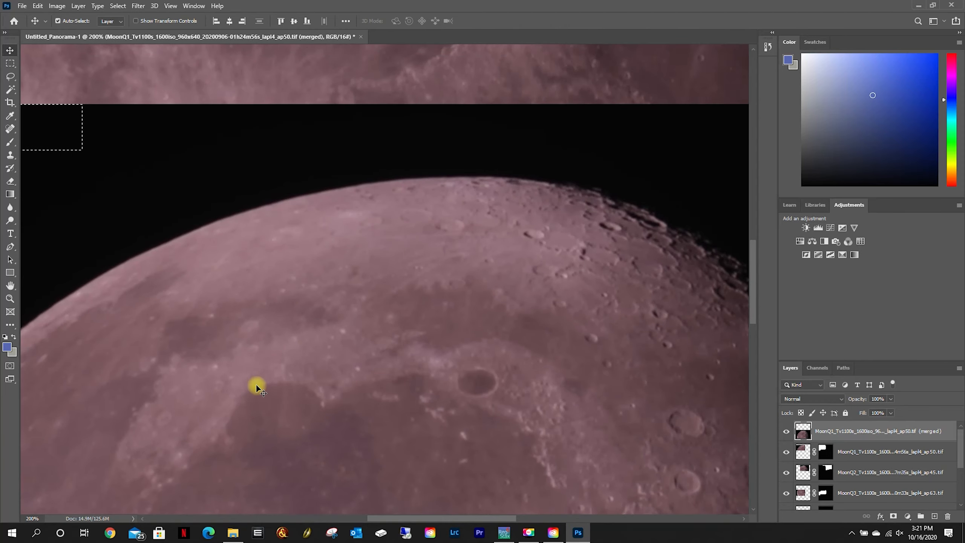
{"action": "left_click_drag", "start_coordinate": [255, 384], "coordinate": [319, 167]}
Step: Fit the whole panorama in view, realign the merged moon layer with the canvas edges and deselect the layer
{"action": "right_click", "coordinate": [387, 261]}
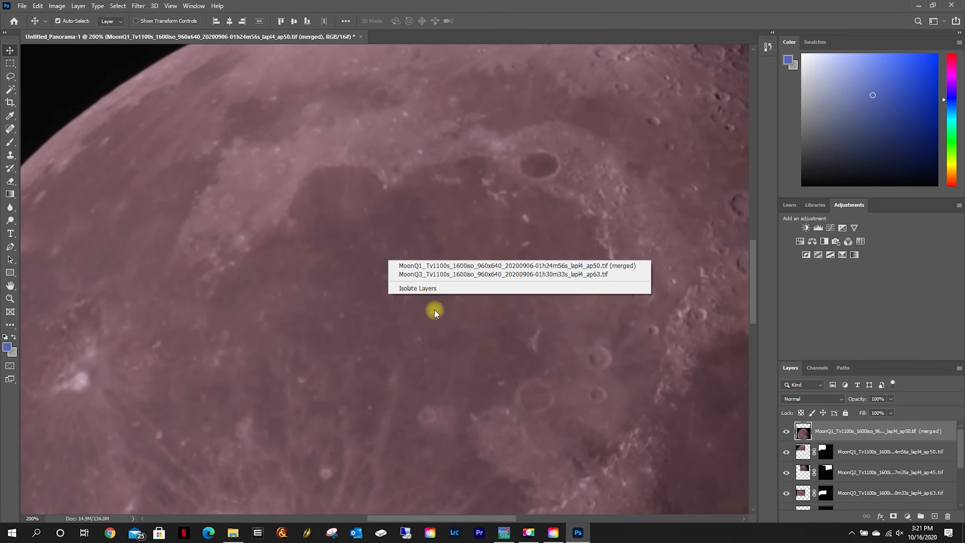
{"action": "left_click", "coordinate": [10, 297]}
{"action": "left_click", "coordinate": [10, 298]}
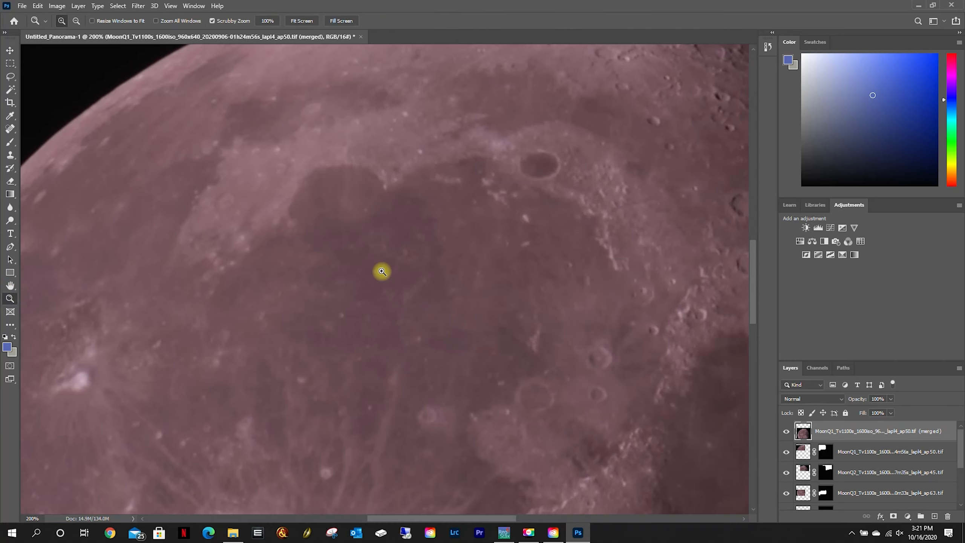
{"action": "right_click", "coordinate": [380, 271]}
{"action": "left_click", "coordinate": [408, 281]}
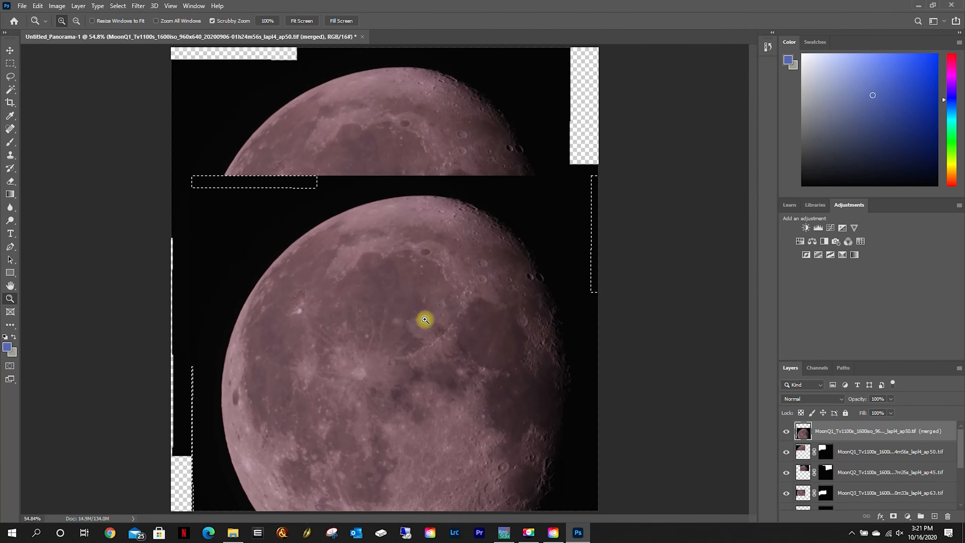
{"action": "left_click", "coordinate": [10, 50]}
{"action": "left_click_drag", "start_coordinate": [366, 338], "coordinate": [355, 236]}
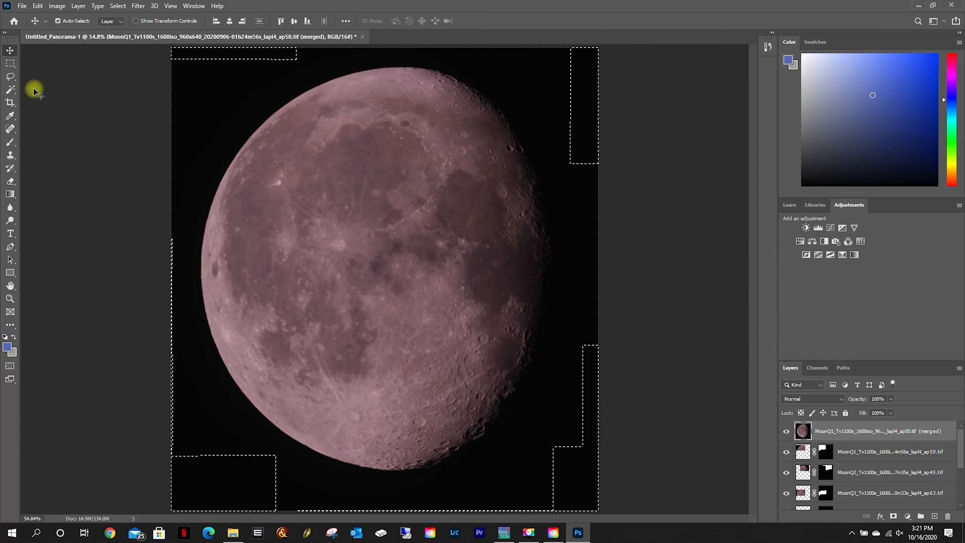
{"action": "left_click", "coordinate": [84, 244]}
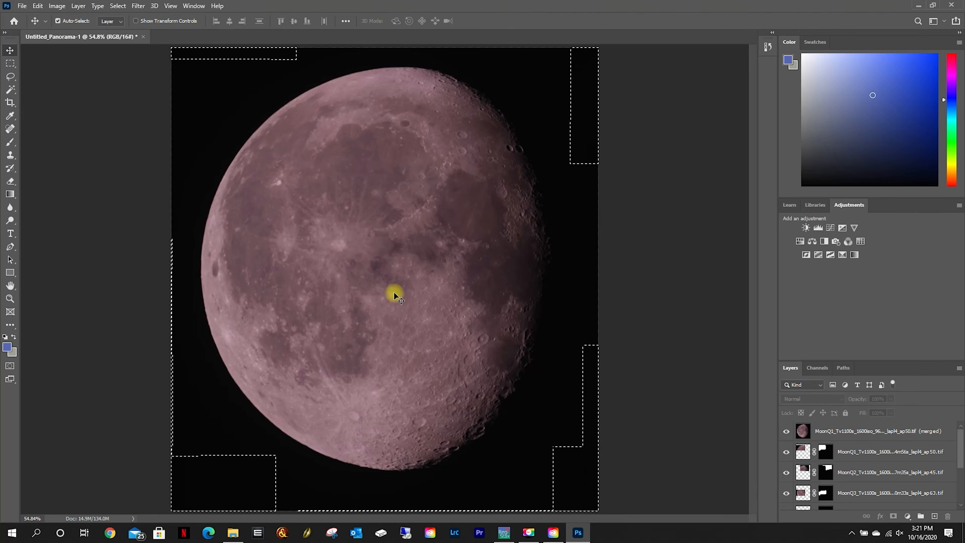
{"action": "left_click", "coordinate": [22, 6]}
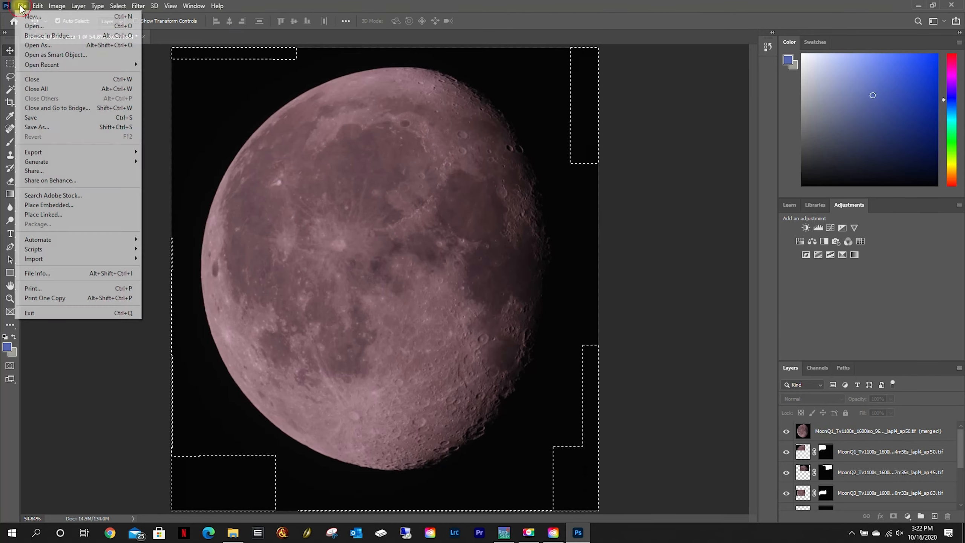
{"action": "left_click", "coordinate": [46, 125]}
{"action": "left_click", "coordinate": [163, 100]}
{"action": "left_click_drag", "start_coordinate": [270, 219], "coordinate": [258, 220]}
{"action": "key", "text": "BackSpace"}
{"action": "key", "text": "BackSpace"}
{"action": "type", "text": "PS"}
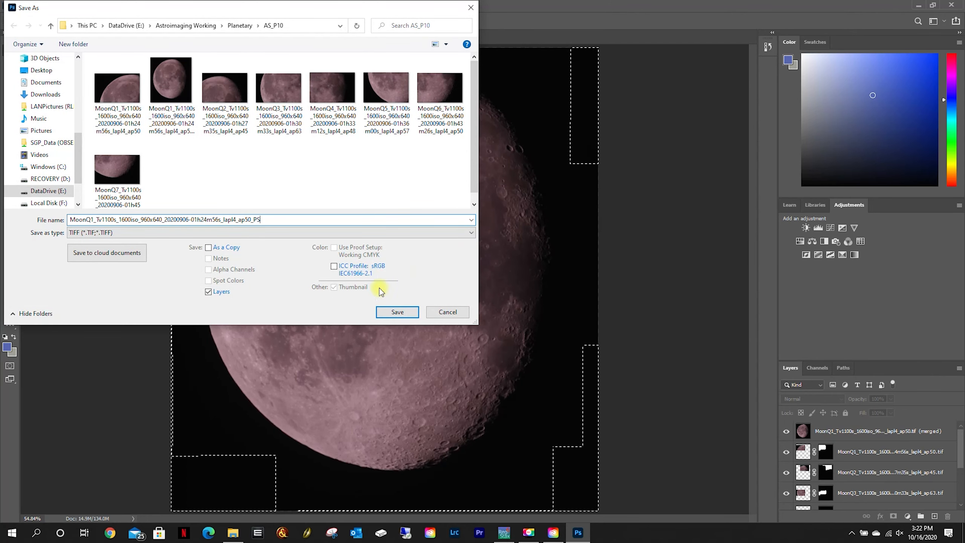
{"action": "left_click", "coordinate": [387, 314]}
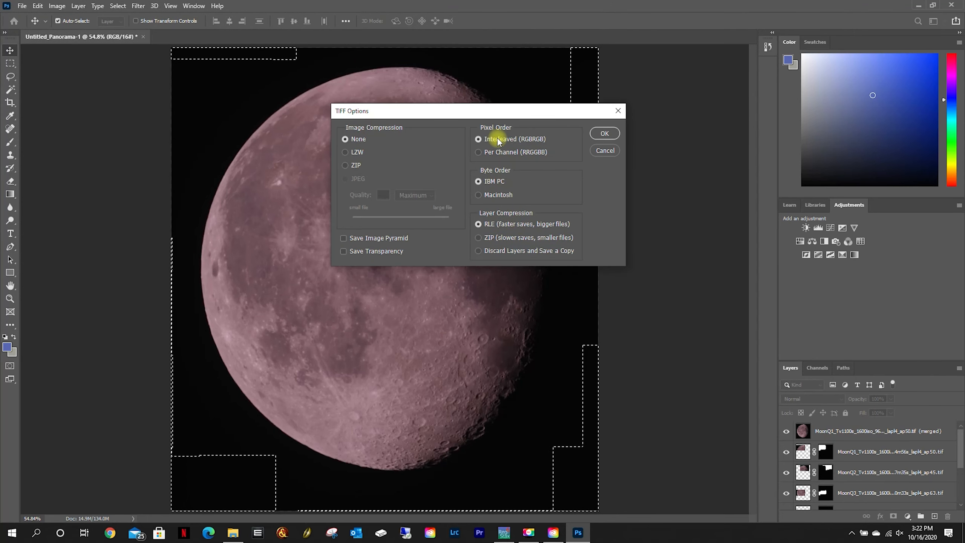
Step: Set the TIFF layer compression to Discard Layers and Save a Copy, and finish saving
{"action": "left_click", "coordinate": [605, 133]}
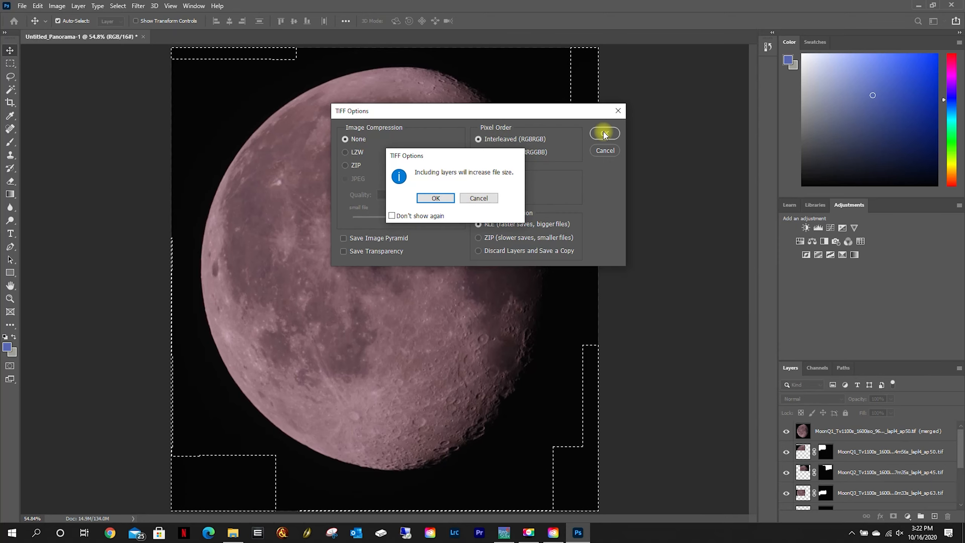
{"action": "left_click", "coordinate": [496, 195]}
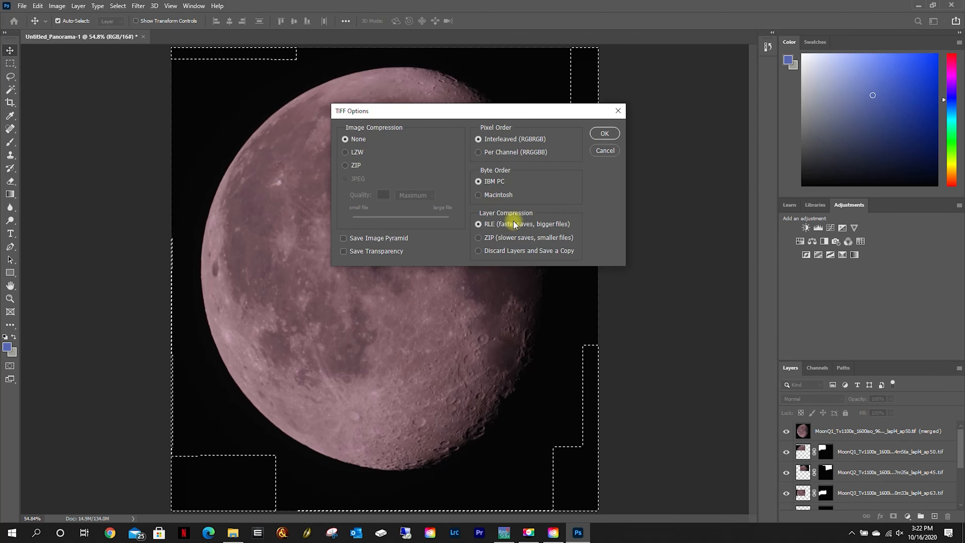
{"action": "left_click", "coordinate": [477, 251]}
{"action": "left_click", "coordinate": [603, 134]}
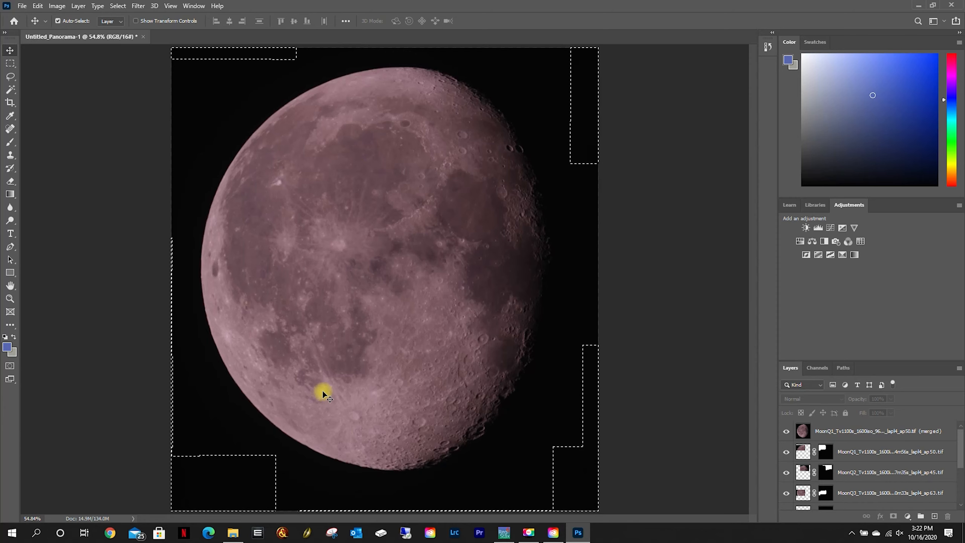
Step: Open the saved moon TIFF ending in _PS from the AS_P10 folder to check it, and close the viewer
{"action": "left_click", "coordinate": [233, 532]}
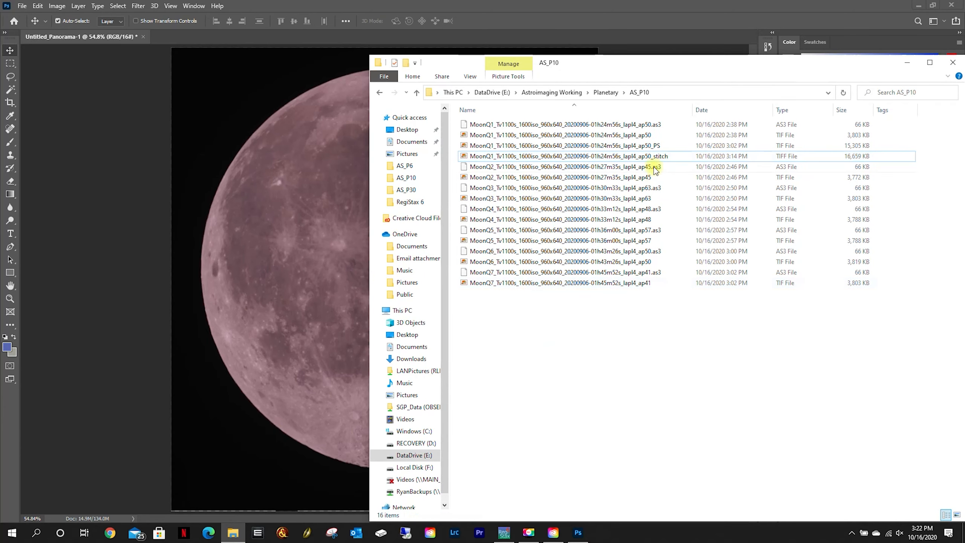
{"action": "left_click", "coordinate": [646, 147]}
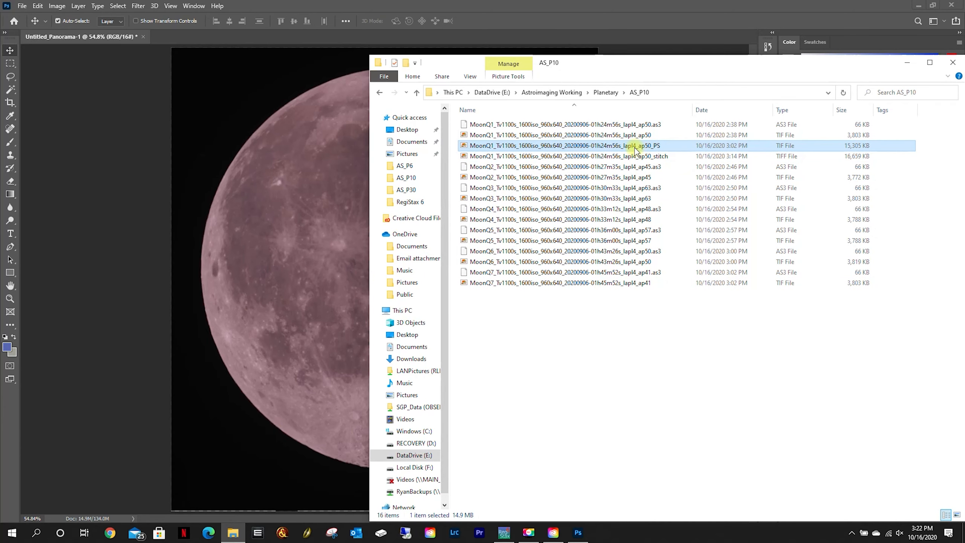
{"action": "double_click", "coordinate": [576, 145]}
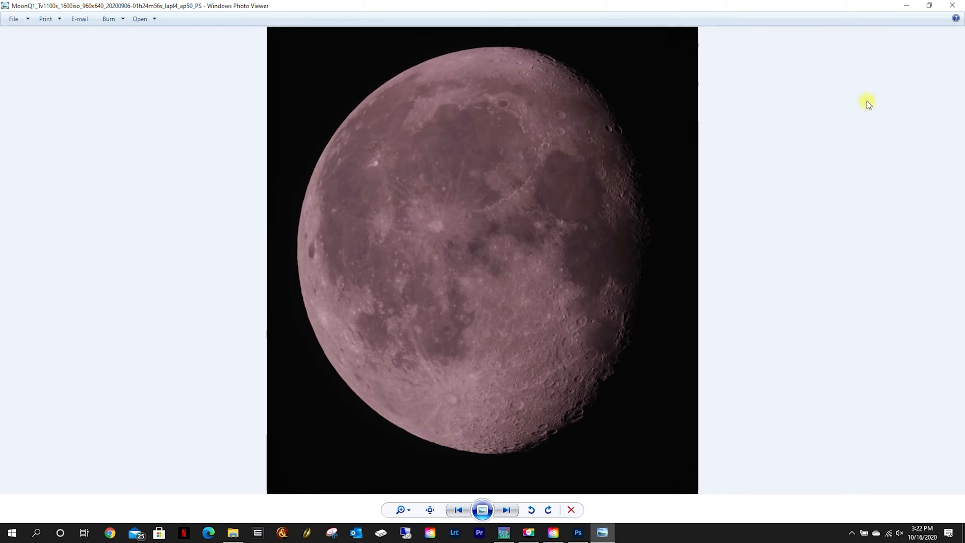
{"action": "left_click", "coordinate": [954, 6]}
Step: Quit Photoshop without saving changes to Untitled_Panorama-1
{"action": "left_click", "coordinate": [850, 6]}
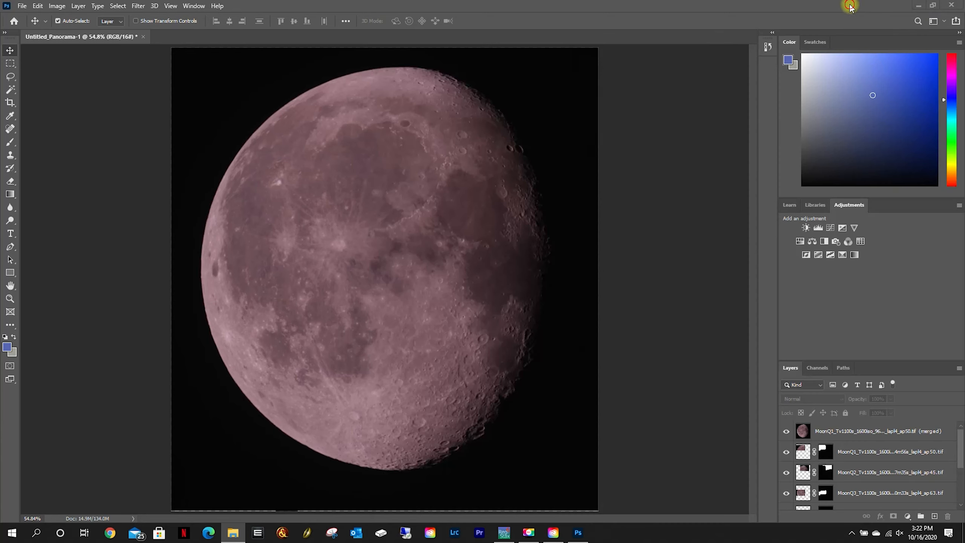
{"action": "left_click", "coordinate": [953, 5]}
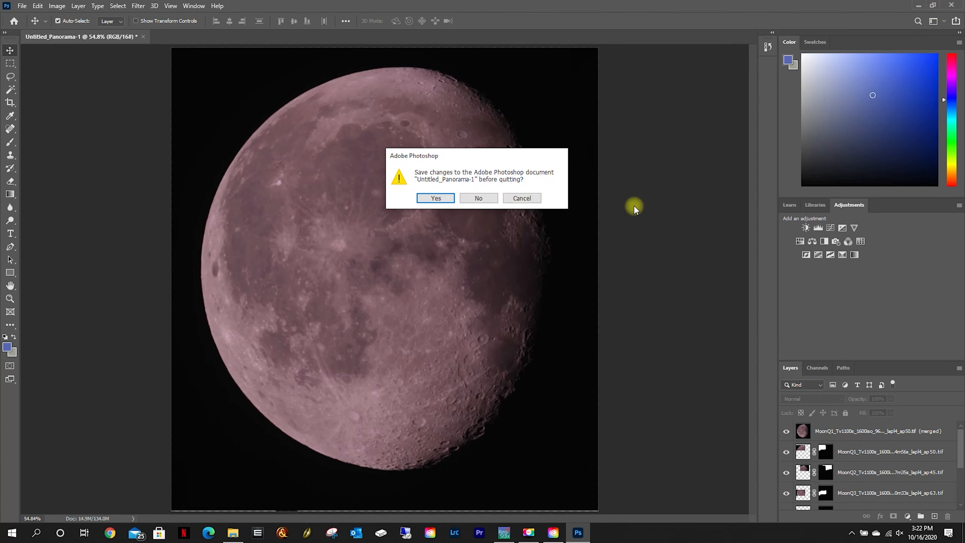
{"action": "left_click", "coordinate": [478, 198]}
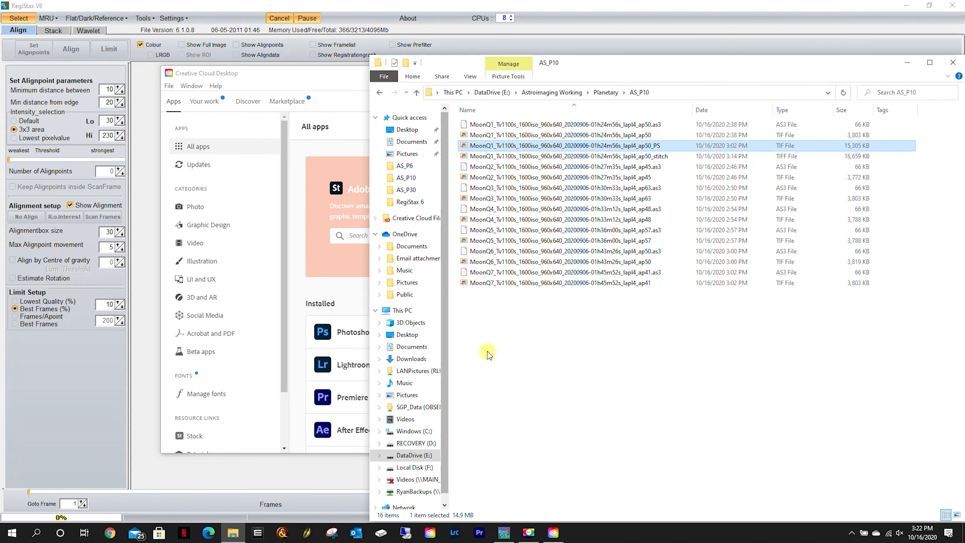
Step: Switch to RegiStax, start selecting an image file and browse to the DataDrive (E:) drive
{"action": "left_click", "coordinate": [326, 3]}
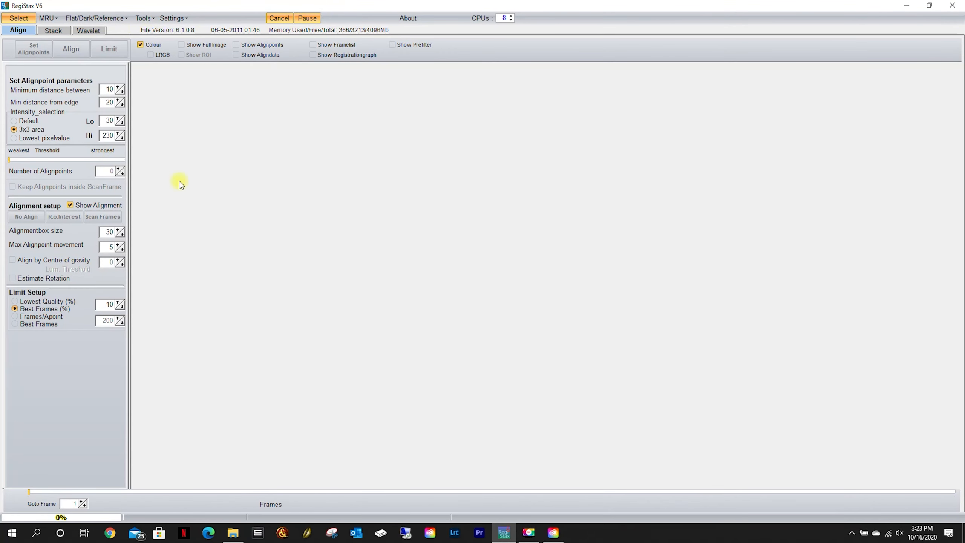
{"action": "left_click", "coordinate": [21, 17]}
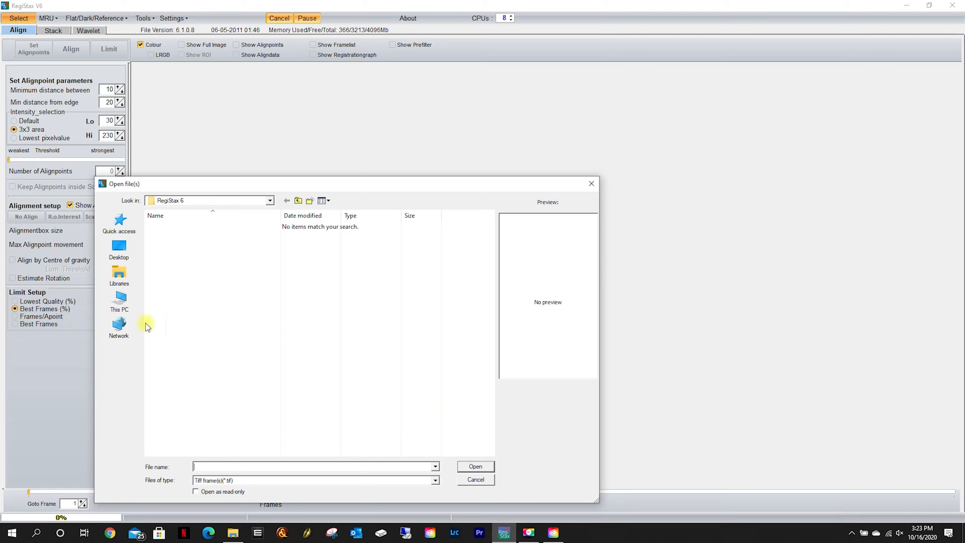
{"action": "left_click", "coordinate": [121, 300]}
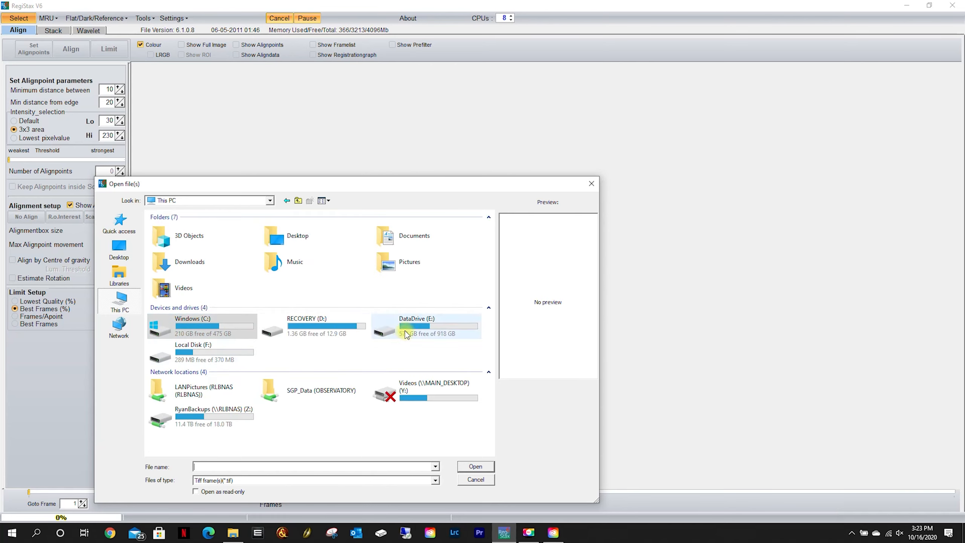
{"action": "double_click", "coordinate": [405, 330]}
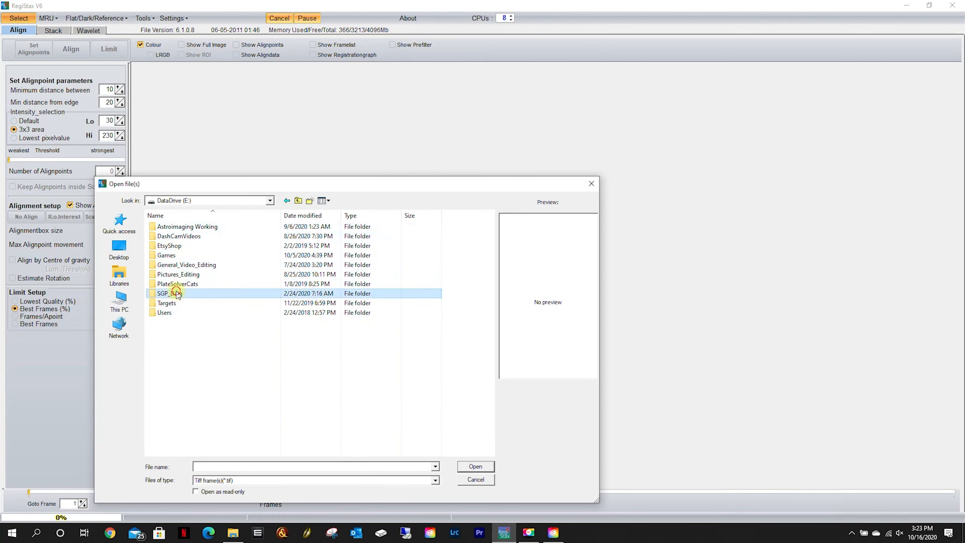
{"action": "double_click", "coordinate": [170, 293]}
{"action": "double_click", "coordinate": [182, 236]}
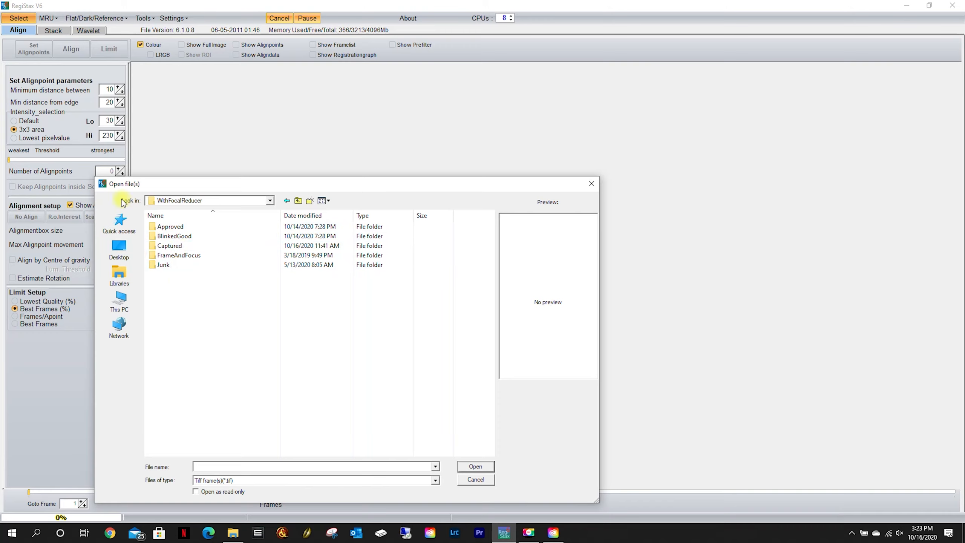
{"action": "left_click", "coordinate": [286, 200]}
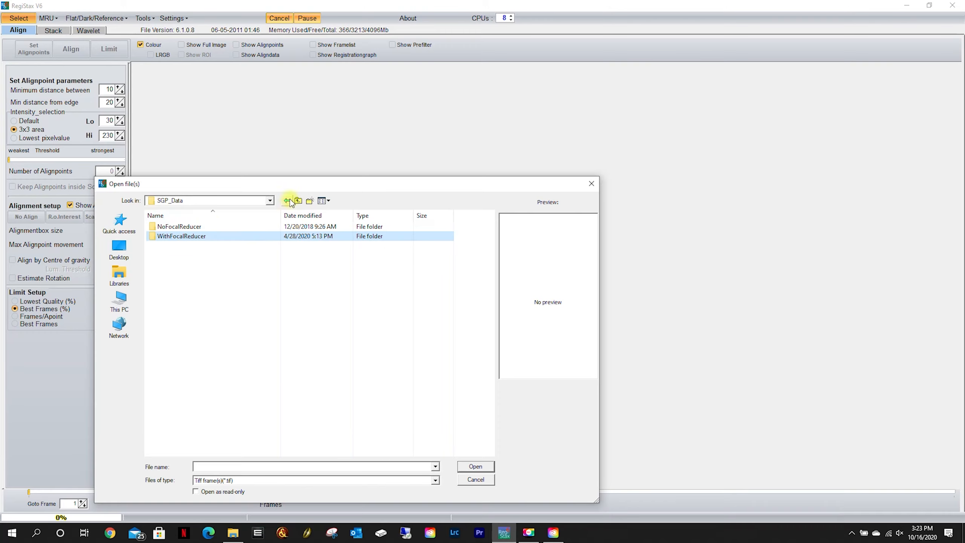
{"action": "left_click", "coordinate": [298, 200]}
Step: Browse to the AS_P10 folder inside Astroimaging Working > Planetary
{"action": "double_click", "coordinate": [191, 226]}
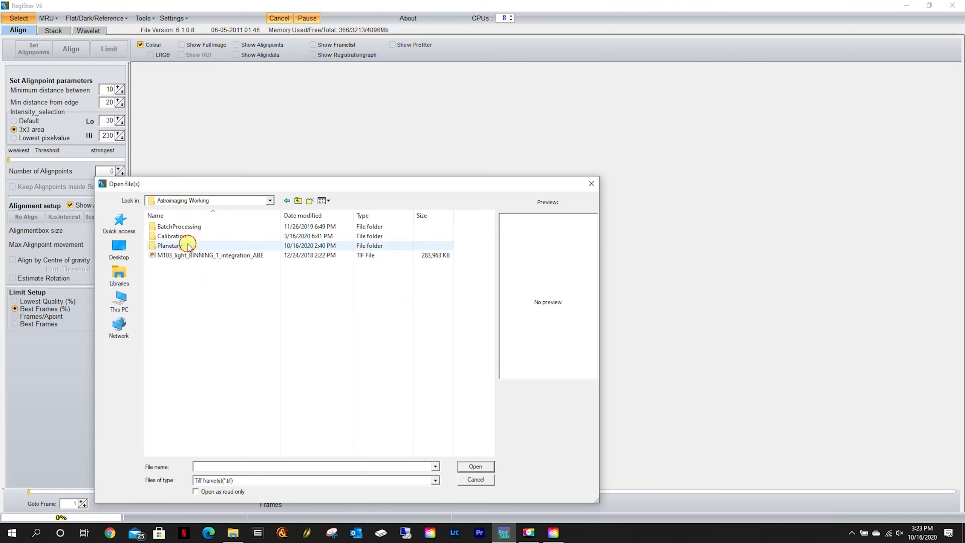
{"action": "double_click", "coordinate": [178, 245]}
{"action": "double_click", "coordinate": [167, 247]}
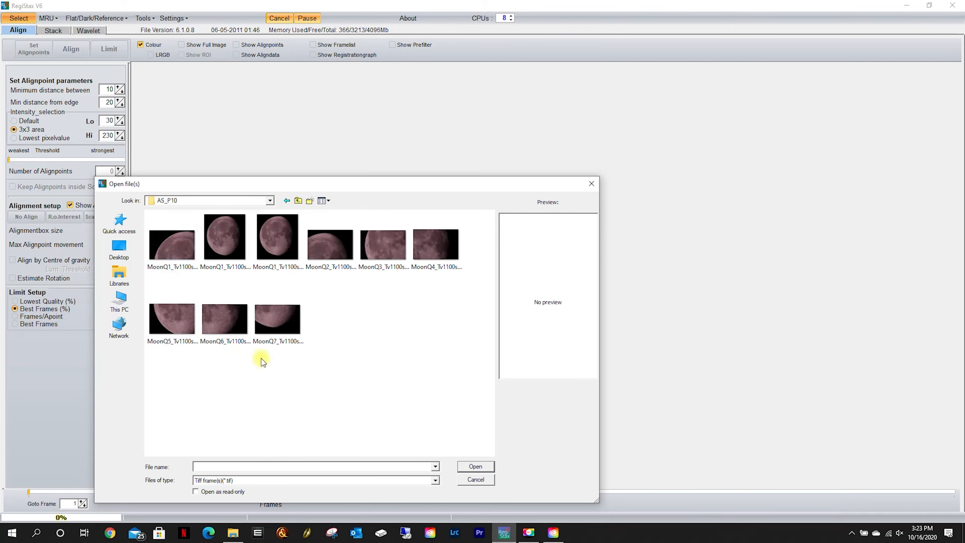
Step: List the files with details, widen the Name column to show full names, and open the moon TIFF ending in _PS
{"action": "left_click", "coordinate": [321, 201]}
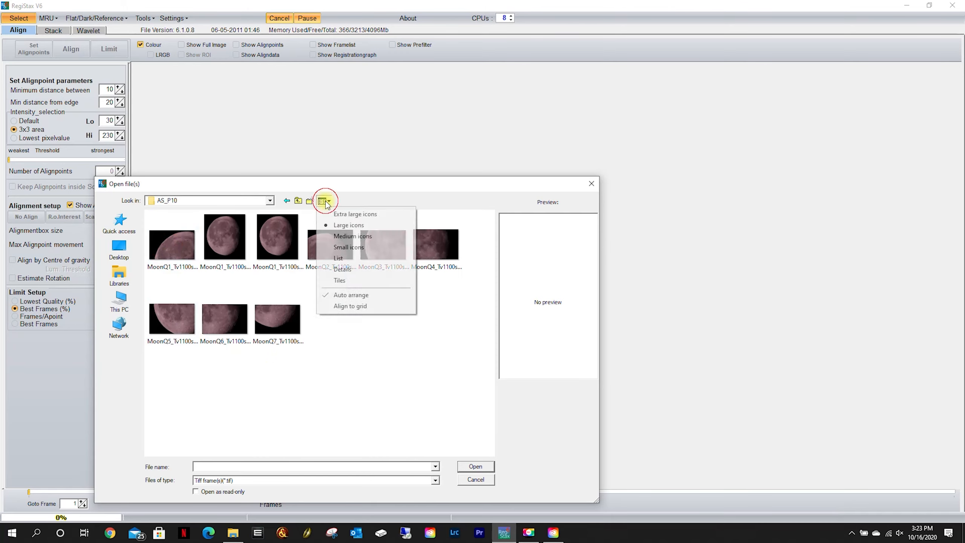
{"action": "left_click", "coordinate": [338, 269]}
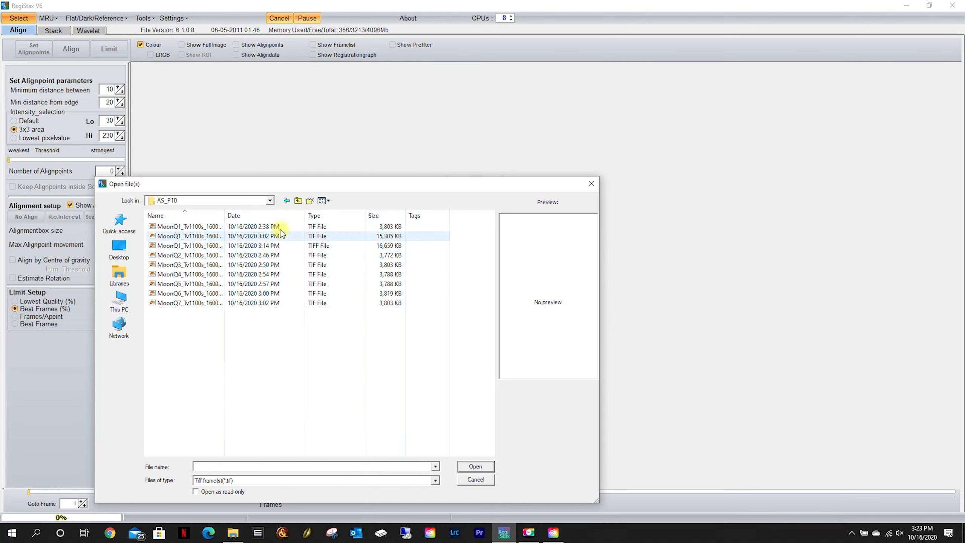
{"action": "left_click_drag", "start_coordinate": [226, 216], "coordinate": [374, 219]}
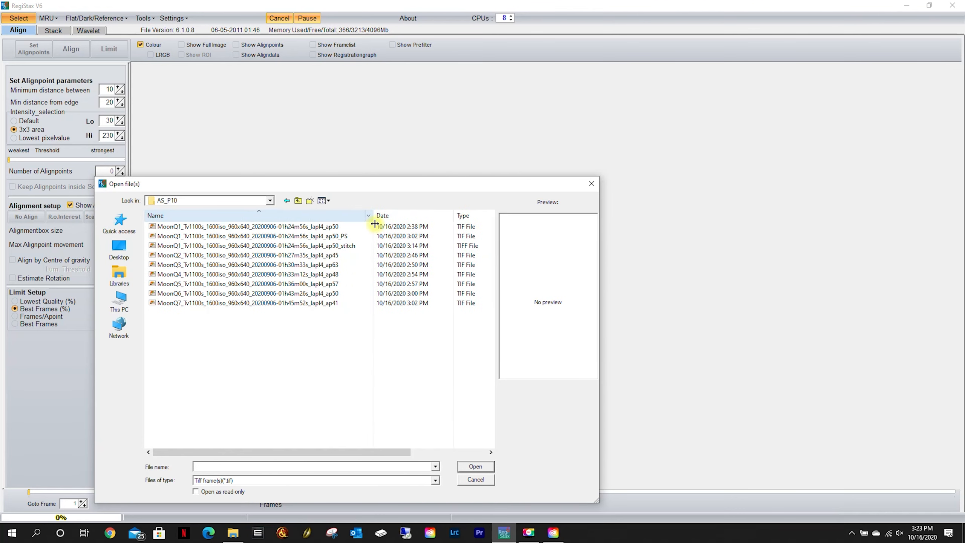
{"action": "double_click", "coordinate": [306, 236]}
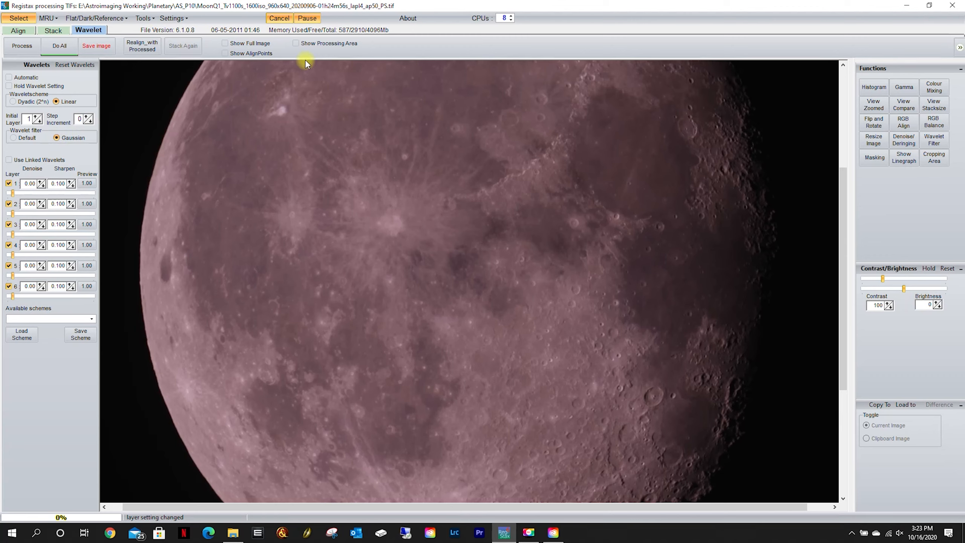
Step: Show the full moon image and open the zoomed view, placing its panel over the moon's shadowed edge
{"action": "left_click", "coordinate": [225, 43]}
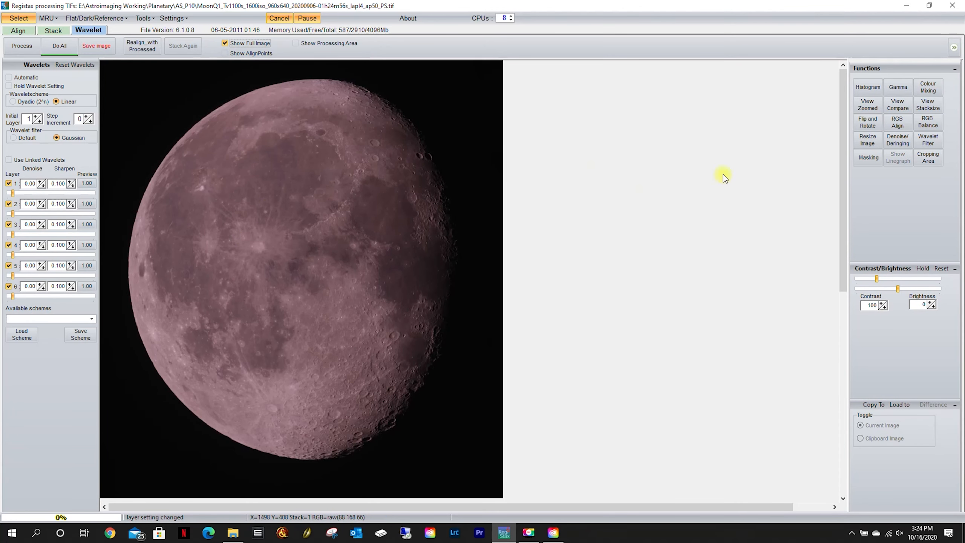
{"action": "left_click", "coordinate": [866, 107]}
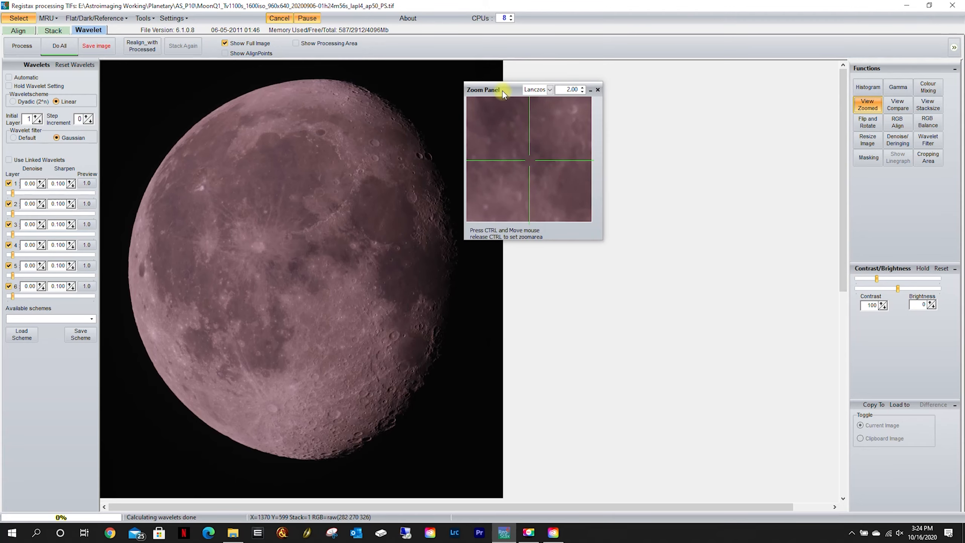
{"action": "left_click_drag", "start_coordinate": [504, 94], "coordinate": [447, 146]}
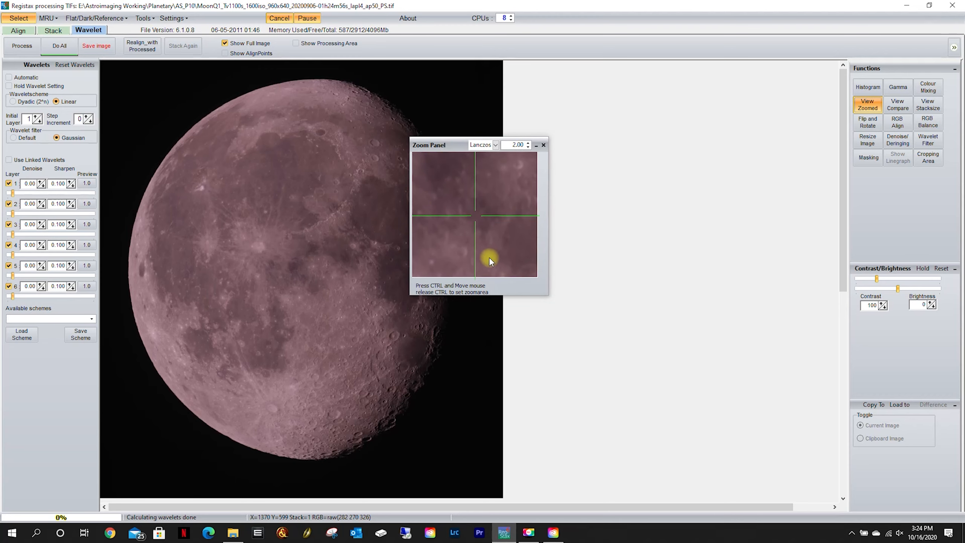
Step: Inspect several crater areas across the moon in the zoomed view and place its panel beside the moon
{"action": "left_click", "coordinate": [320, 131]}
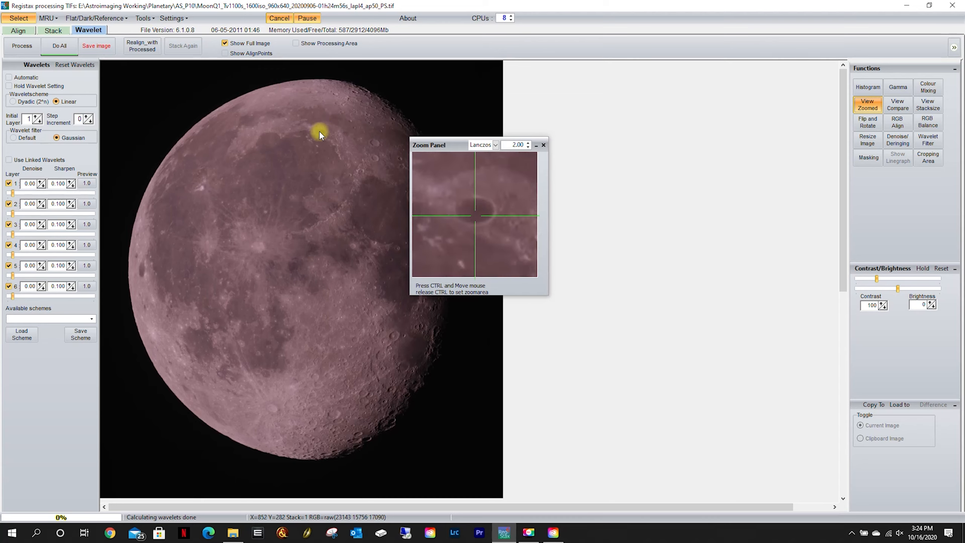
{"action": "left_click_drag", "start_coordinate": [320, 132], "coordinate": [224, 336]}
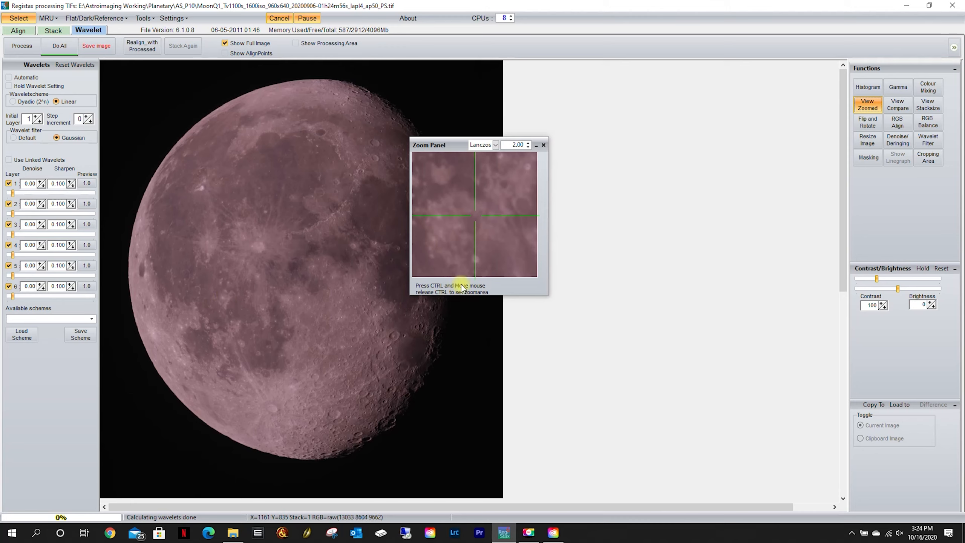
{"action": "left_click_drag", "start_coordinate": [326, 267], "coordinate": [383, 346]}
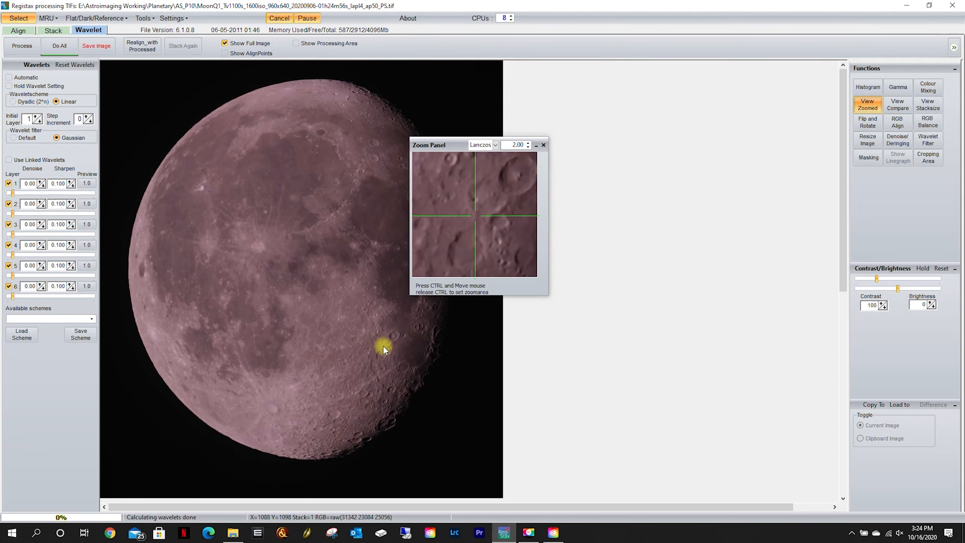
{"action": "key", "text": "ctrl"}
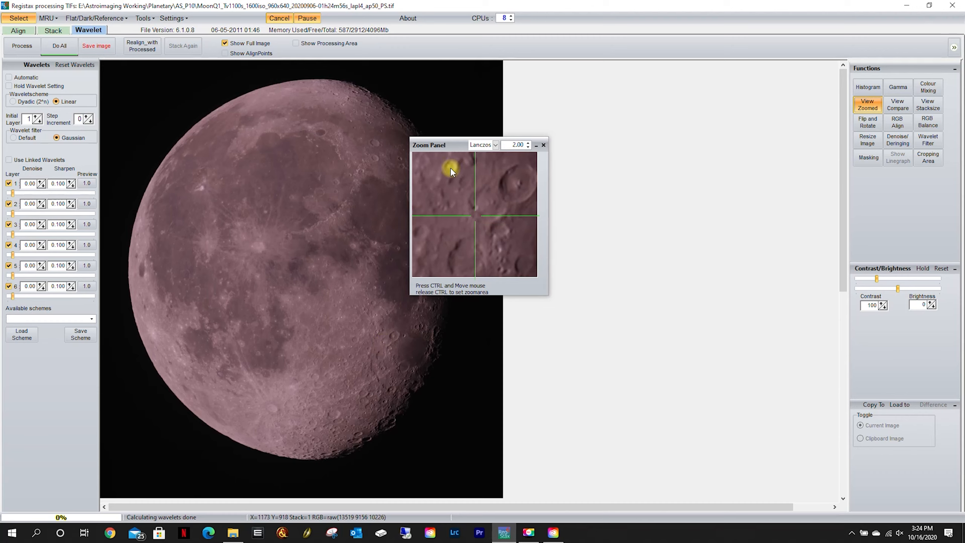
{"action": "left_click_drag", "start_coordinate": [443, 145], "coordinate": [539, 99]}
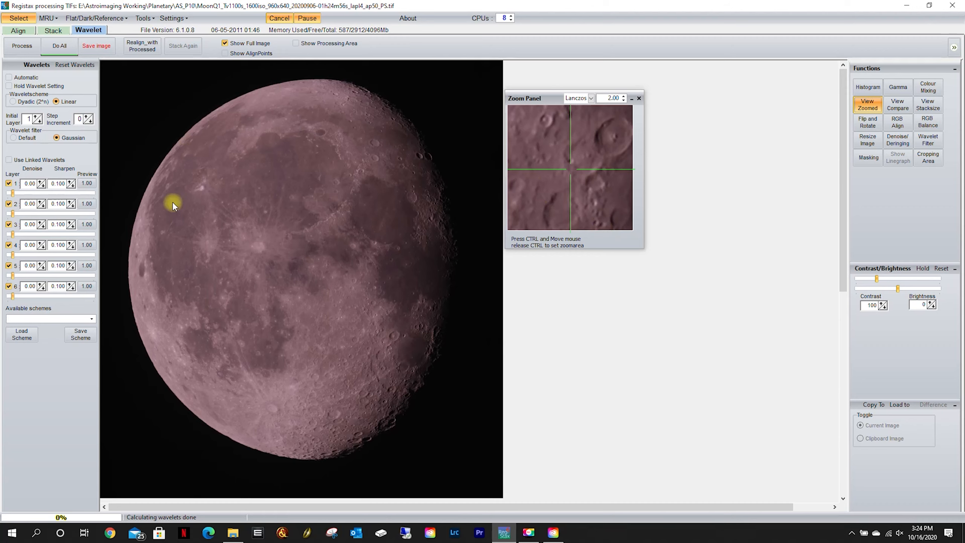
Step: Set the denoise value of all six wavelet layers to 0.10
{"action": "left_click", "coordinate": [261, 196]}
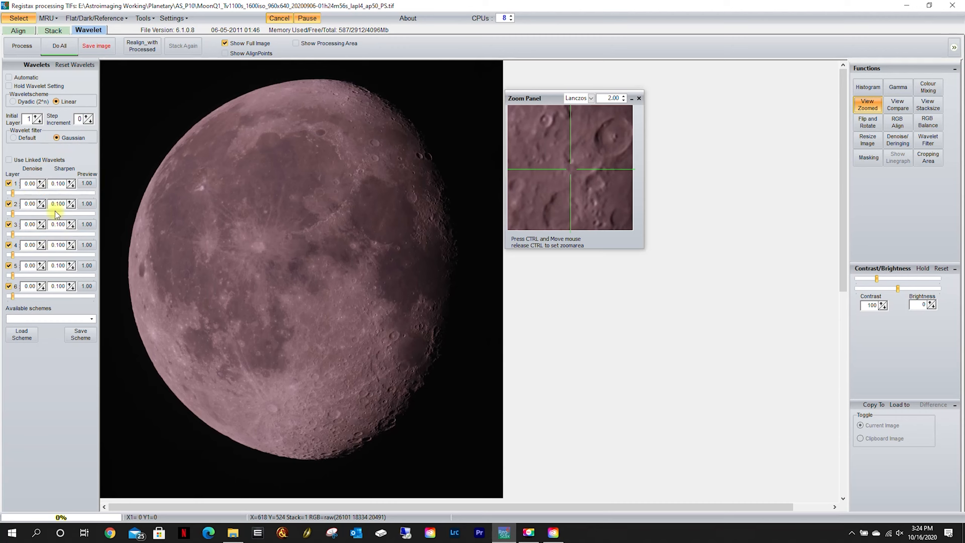
{"action": "left_click", "coordinate": [39, 182]}
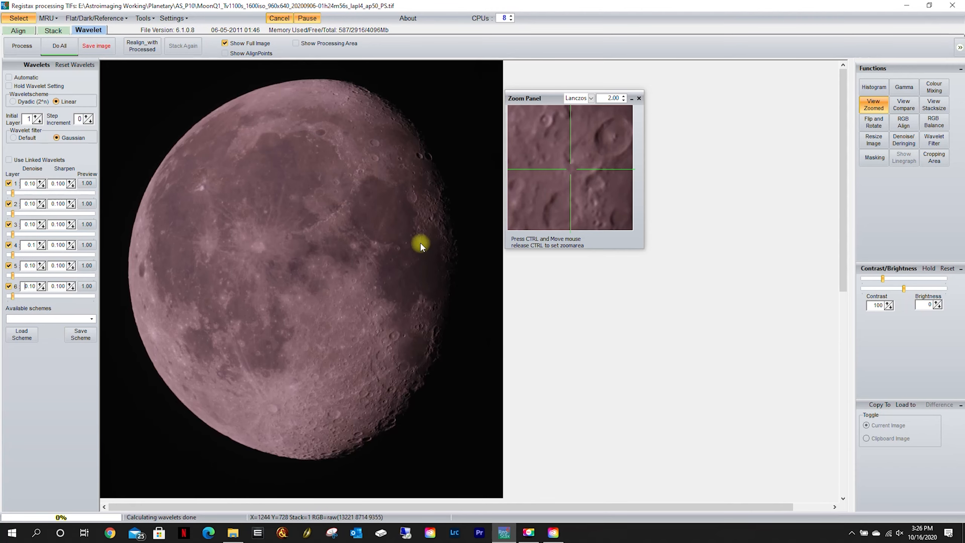
Step: Check the moon TIFF ending in _PS in the AS_P10 folder in File Explorer, and return to RegiStax
{"action": "left_click", "coordinate": [233, 531]}
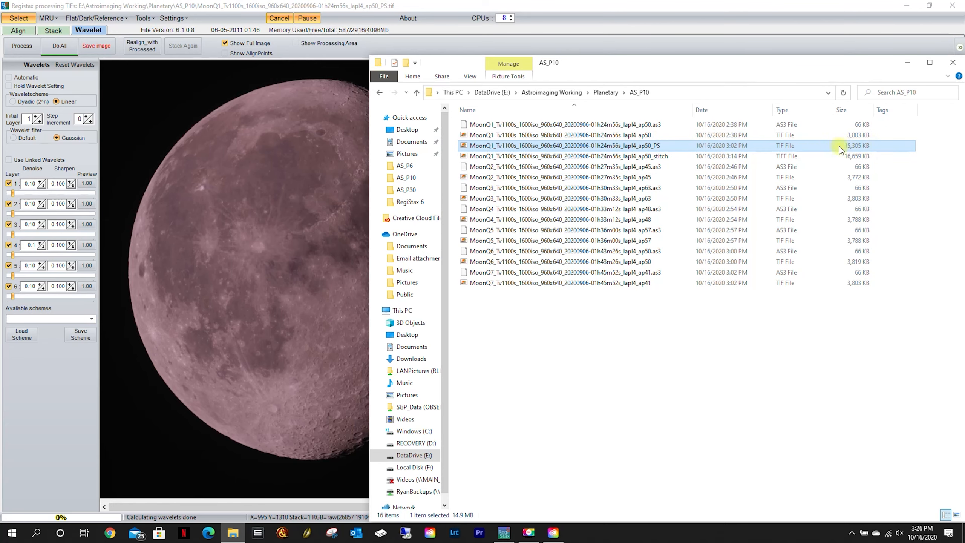
{"action": "left_click", "coordinate": [368, 5]}
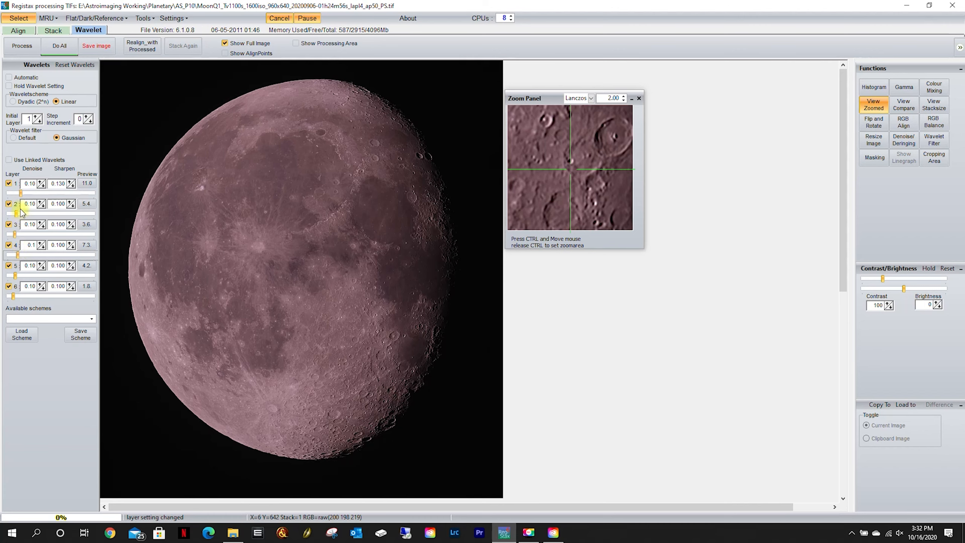
Step: Try wavelet layer 1 at a strength of 30.6, and settle it at 9.7
{"action": "left_click", "coordinate": [69, 184]}
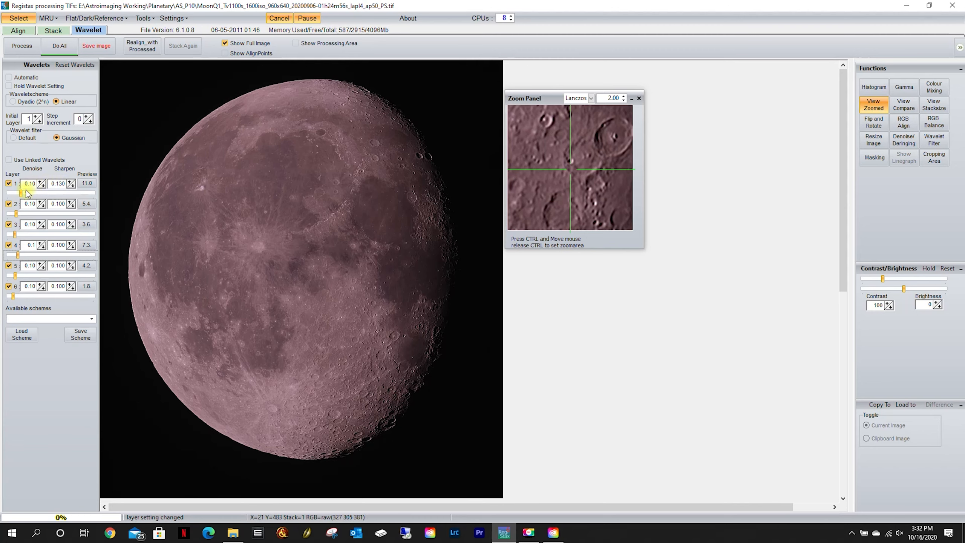
{"action": "left_click_drag", "start_coordinate": [20, 193], "coordinate": [36, 198]}
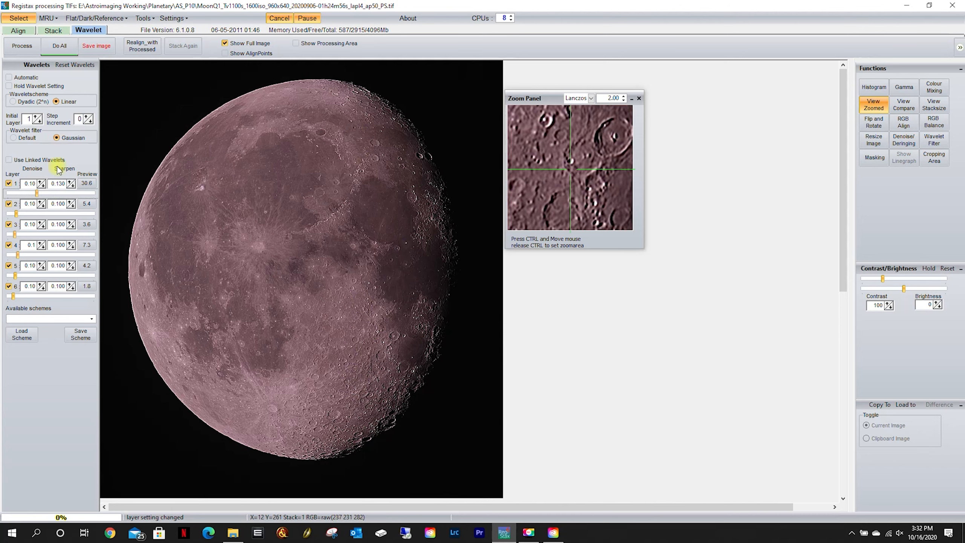
{"action": "left_click_drag", "start_coordinate": [35, 194], "coordinate": [19, 193]}
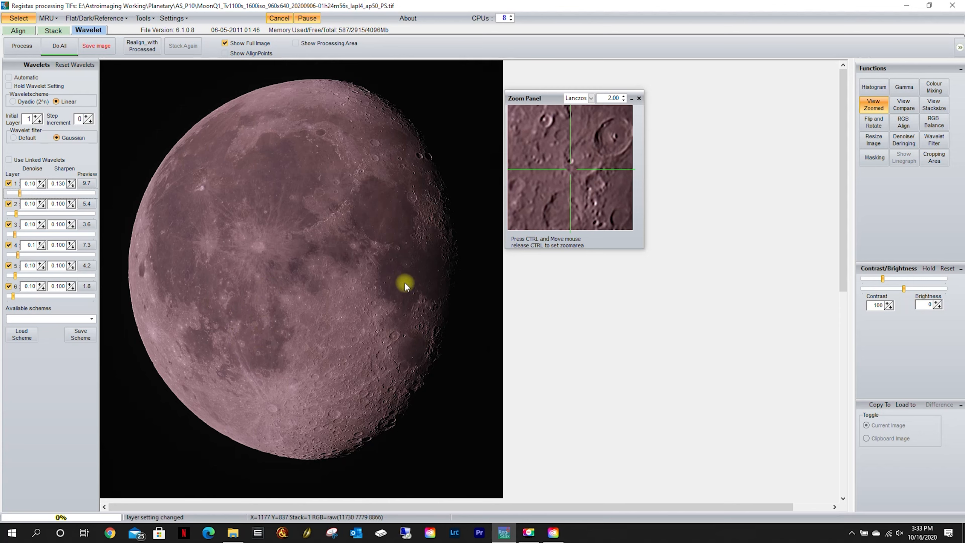
Step: Replace the zoomed view with the histogram and set the histogram's lower limit to 10
{"action": "left_click", "coordinate": [639, 99]}
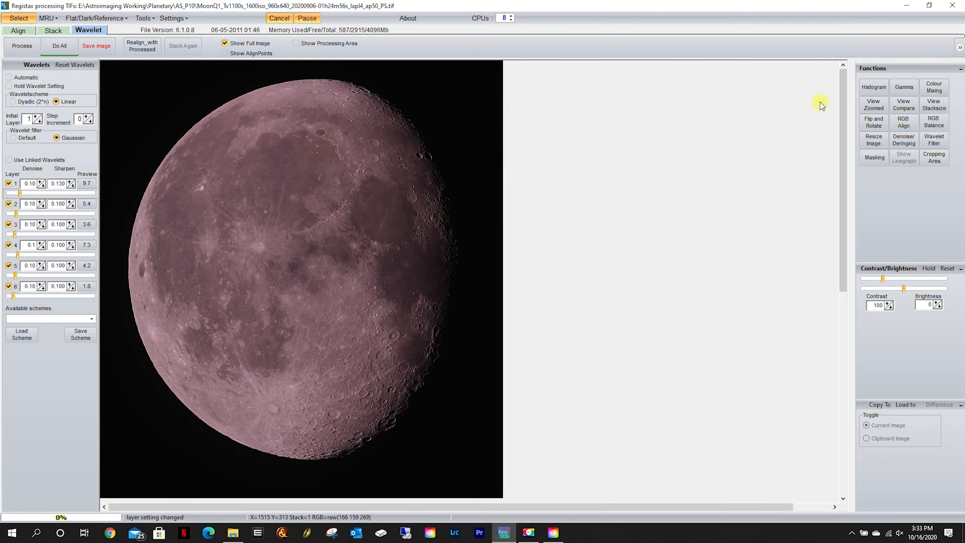
{"action": "left_click", "coordinate": [866, 88]}
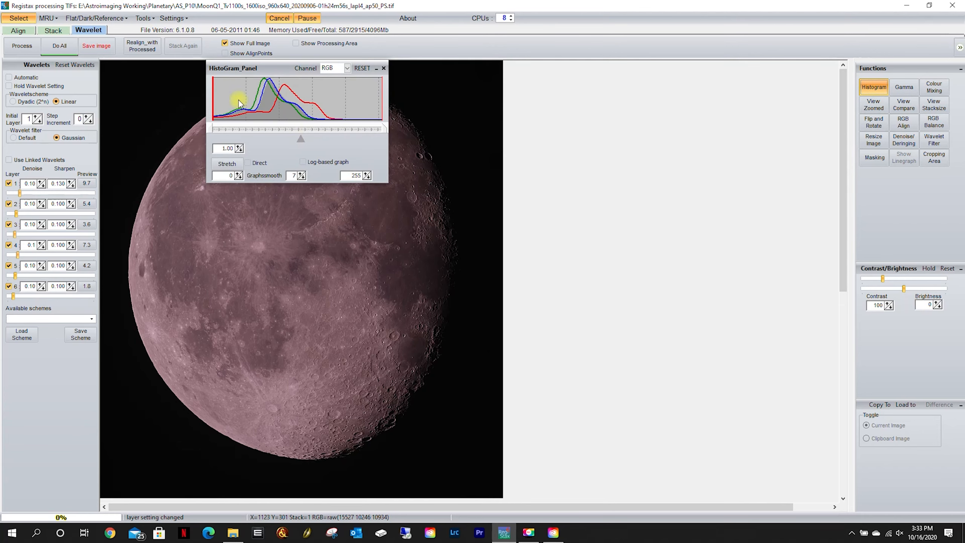
{"action": "left_click", "coordinate": [239, 173]}
{"action": "left_click", "coordinate": [239, 173]}
{"action": "left_click", "coordinate": [239, 173]}
{"action": "left_click", "coordinate": [238, 174]}
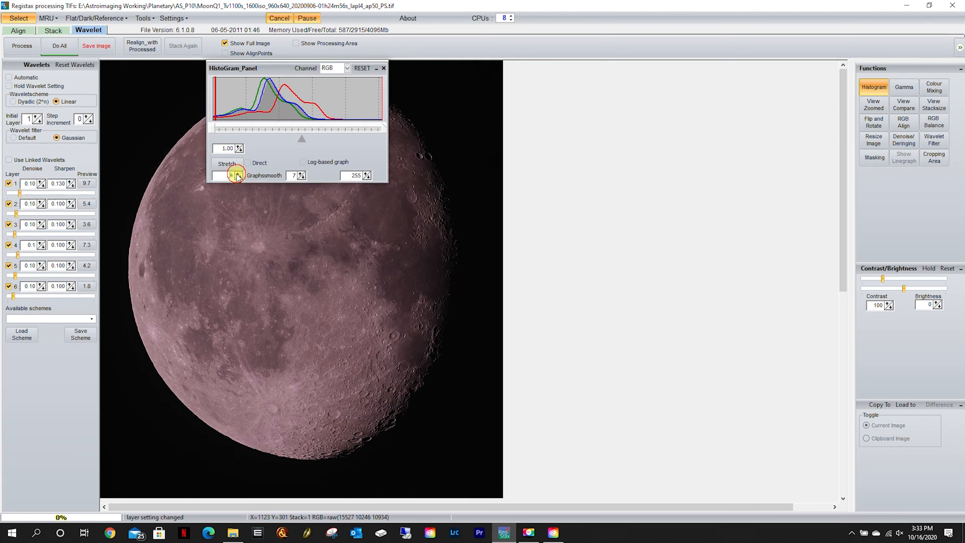
{"action": "left_click", "coordinate": [239, 173]}
{"action": "left_click", "coordinate": [238, 174]}
{"action": "left_click", "coordinate": [239, 173]}
{"action": "left_click", "coordinate": [239, 173]}
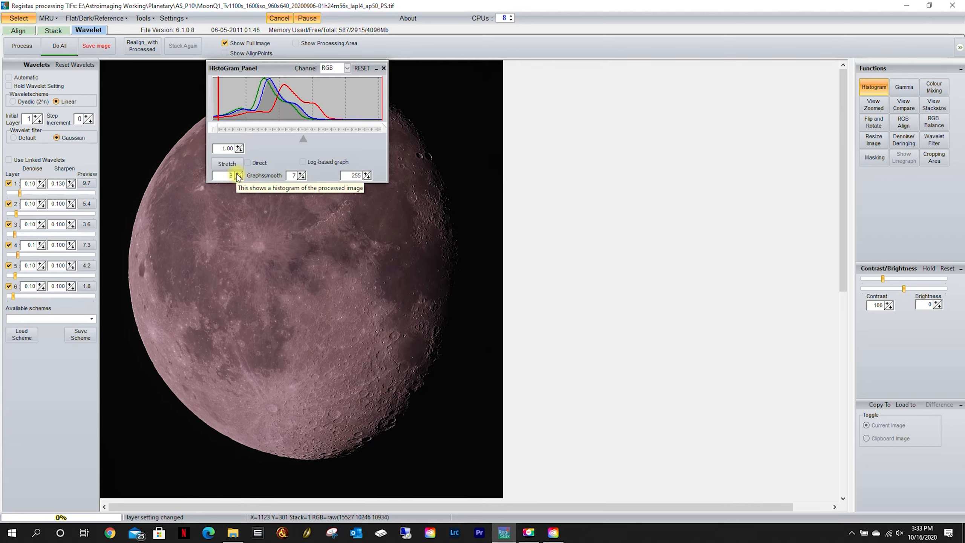
{"action": "left_click", "coordinate": [239, 174]}
{"action": "left_click", "coordinate": [239, 174]}
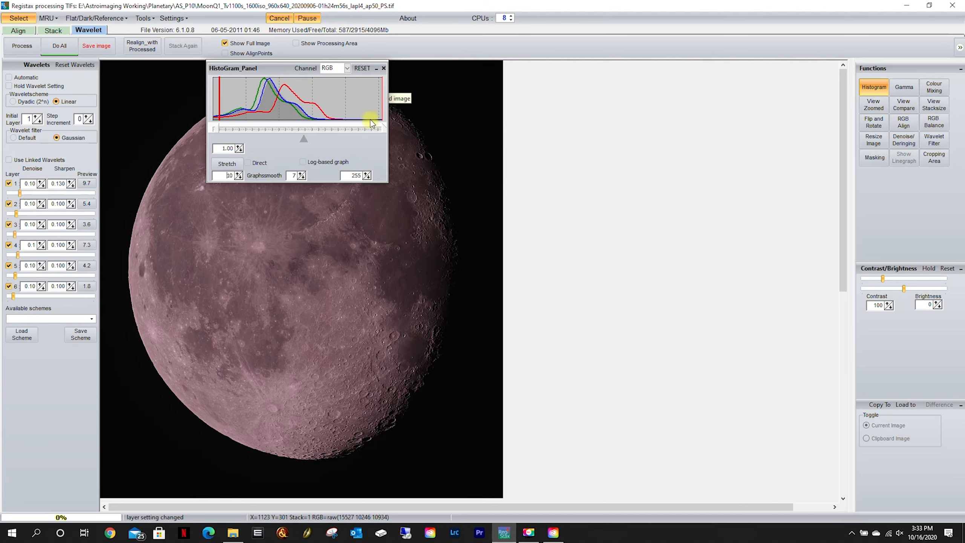
Step: Set the histogram's upper limit to 230 and stretch the moon image
{"action": "left_click_drag", "start_coordinate": [383, 130], "coordinate": [363, 130]}
{"action": "left_click", "coordinate": [367, 174]}
{"action": "left_click", "coordinate": [366, 173]}
{"action": "left_click", "coordinate": [366, 173]}
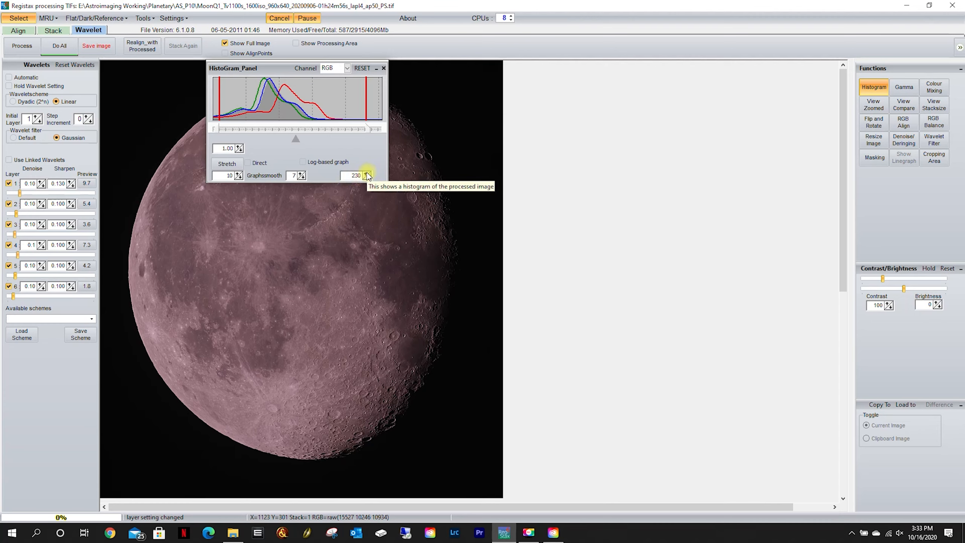
{"action": "left_click", "coordinate": [227, 164]}
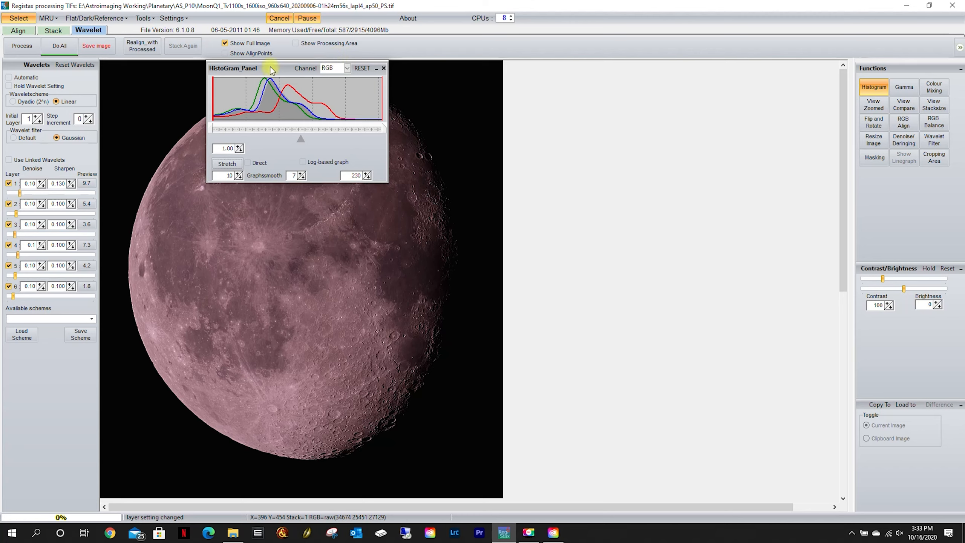
Step: Reopen the zoomed view, and arrange it and the histogram panel along the moon's shadowed side, showing the cratered moon edge
{"action": "left_click_drag", "start_coordinate": [270, 68], "coordinate": [521, 71]}
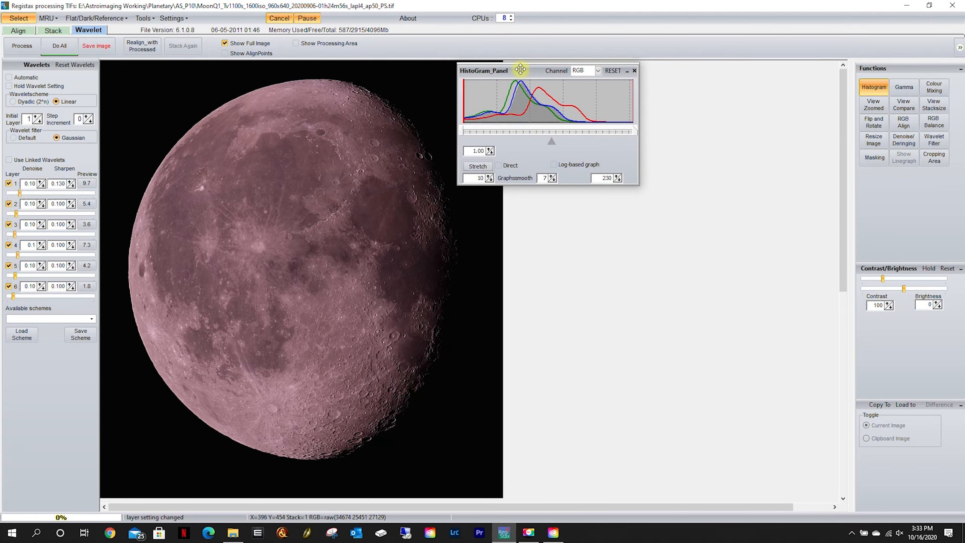
{"action": "left_click", "coordinate": [873, 105]}
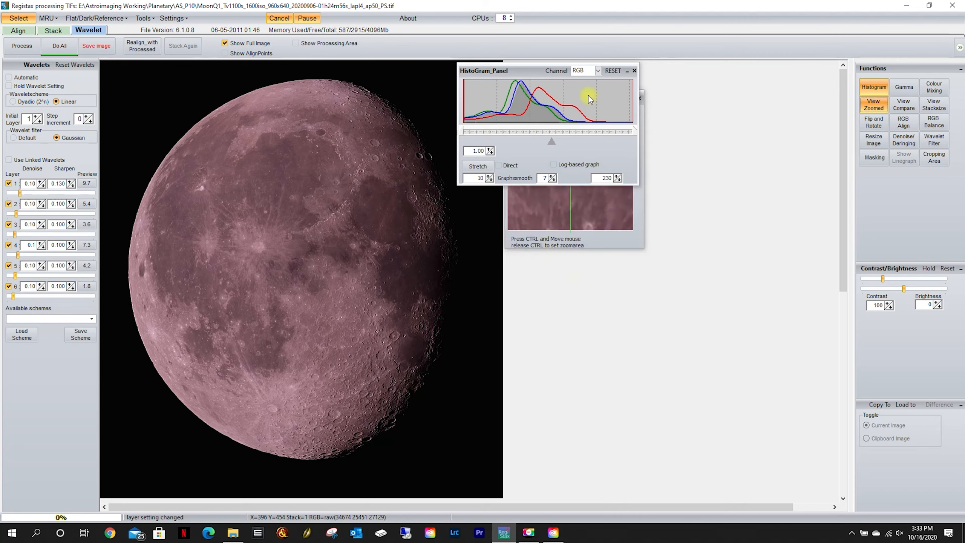
{"action": "left_click_drag", "start_coordinate": [543, 72], "coordinate": [556, 328]}
{"action": "left_click_drag", "start_coordinate": [541, 98], "coordinate": [505, 165]}
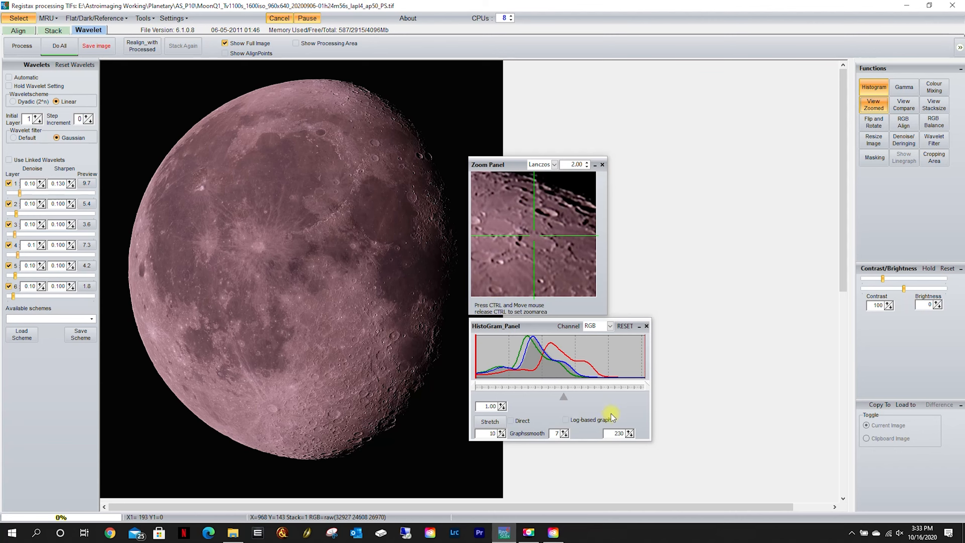
Step: Try to reset the histogram to its default values
{"action": "left_click", "coordinate": [626, 326]}
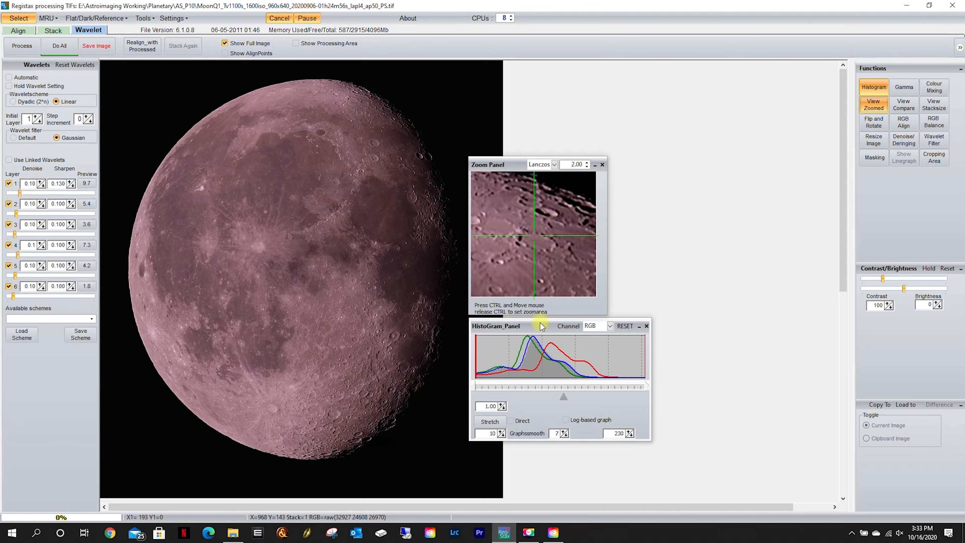
{"action": "left_click", "coordinate": [515, 387]}
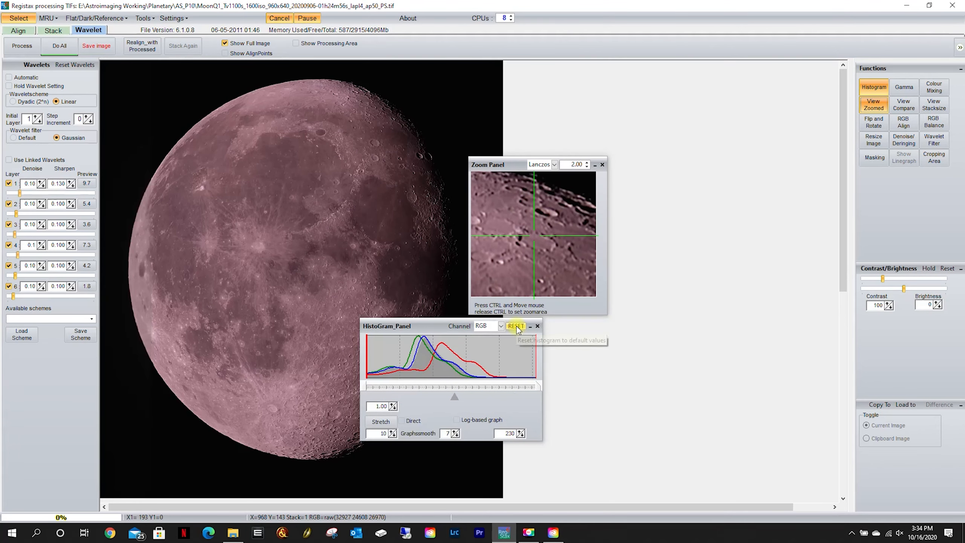
{"action": "left_click_drag", "start_coordinate": [401, 329], "coordinate": [511, 327]}
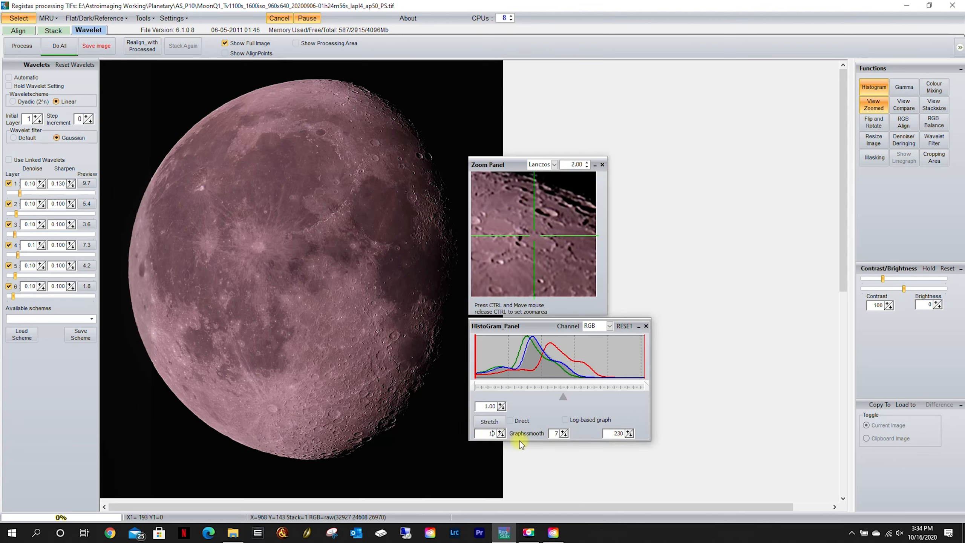
Step: Lower the histogram's lower limit to 0
{"action": "left_click", "coordinate": [500, 433]}
{"action": "left_click", "coordinate": [502, 435]}
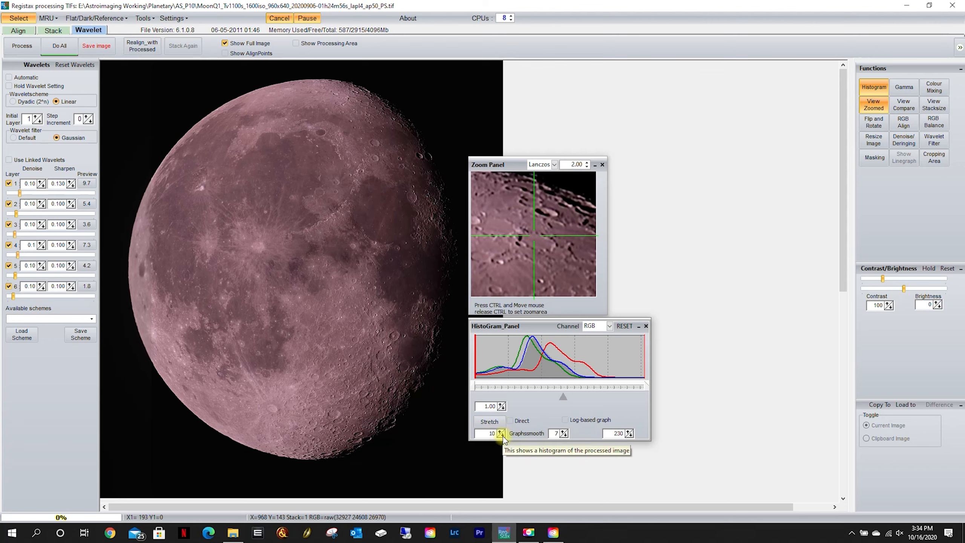
{"action": "left_click", "coordinate": [502, 435]}
{"action": "left_click", "coordinate": [503, 436]}
{"action": "left_click", "coordinate": [502, 436]}
{"action": "left_click", "coordinate": [503, 436]}
{"action": "left_click", "coordinate": [502, 436]}
{"action": "left_click", "coordinate": [503, 436]}
{"action": "left_click", "coordinate": [502, 436]}
{"action": "left_click", "coordinate": [503, 436]}
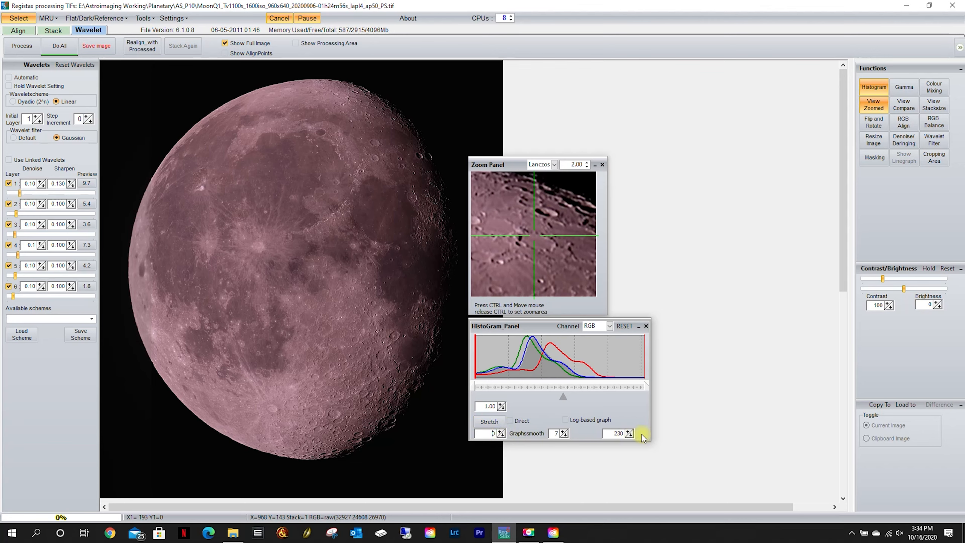
Step: Raise the histogram's upper limit to 255 and reset the histogram to its defaults
{"action": "left_click", "coordinate": [631, 435]}
{"action": "left_click", "coordinate": [631, 435]}
{"action": "left_click", "coordinate": [630, 436]}
{"action": "left_click", "coordinate": [630, 435]}
{"action": "left_click", "coordinate": [631, 436]}
{"action": "left_click", "coordinate": [630, 436]}
{"action": "left_click", "coordinate": [631, 436]}
{"action": "left_click", "coordinate": [631, 436]}
{"action": "left_click", "coordinate": [628, 435]}
{"action": "left_click", "coordinate": [629, 435]}
{"action": "left_click", "coordinate": [628, 435]}
{"action": "left_click", "coordinate": [629, 435]}
{"action": "left_click", "coordinate": [628, 435]}
{"action": "left_click", "coordinate": [628, 435]}
{"action": "left_click", "coordinate": [628, 435]}
{"action": "left_click", "coordinate": [627, 435]}
{"action": "left_click", "coordinate": [628, 434]}
{"action": "left_click", "coordinate": [628, 433]}
{"action": "left_click", "coordinate": [628, 433]}
{"action": "left_click", "coordinate": [629, 433]}
{"action": "left_click", "coordinate": [629, 433]}
{"action": "left_click", "coordinate": [629, 433]}
{"action": "left_click", "coordinate": [629, 433]}
{"action": "left_click", "coordinate": [629, 433]}
{"action": "left_click", "coordinate": [629, 433]}
{"action": "left_click", "coordinate": [629, 434]}
{"action": "left_click", "coordinate": [629, 433]}
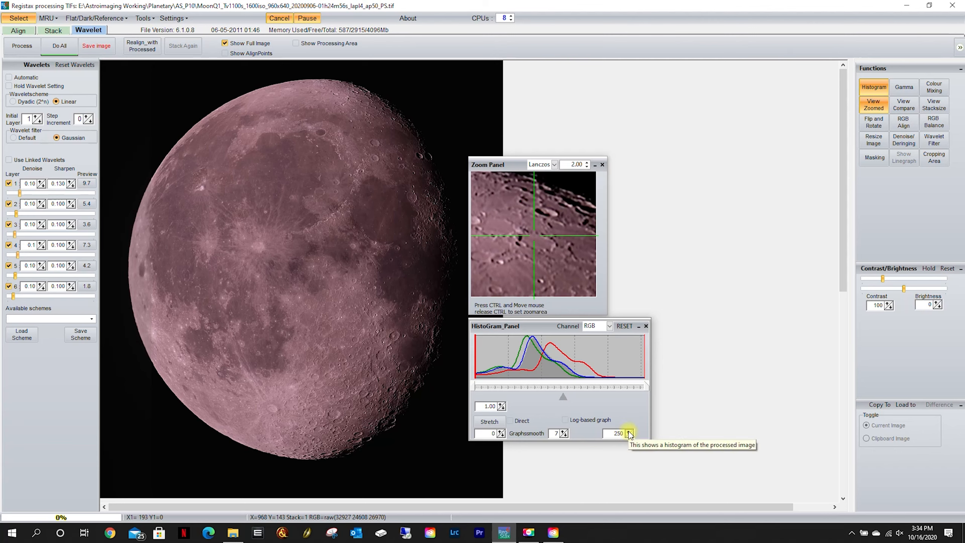
{"action": "left_click", "coordinate": [630, 434]}
{"action": "left_click", "coordinate": [629, 434]}
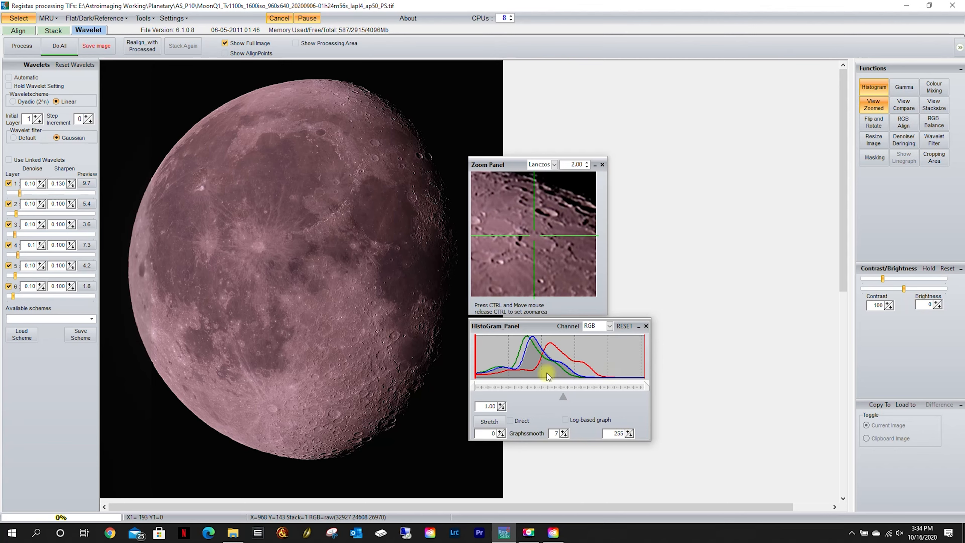
{"action": "left_click", "coordinate": [619, 326]}
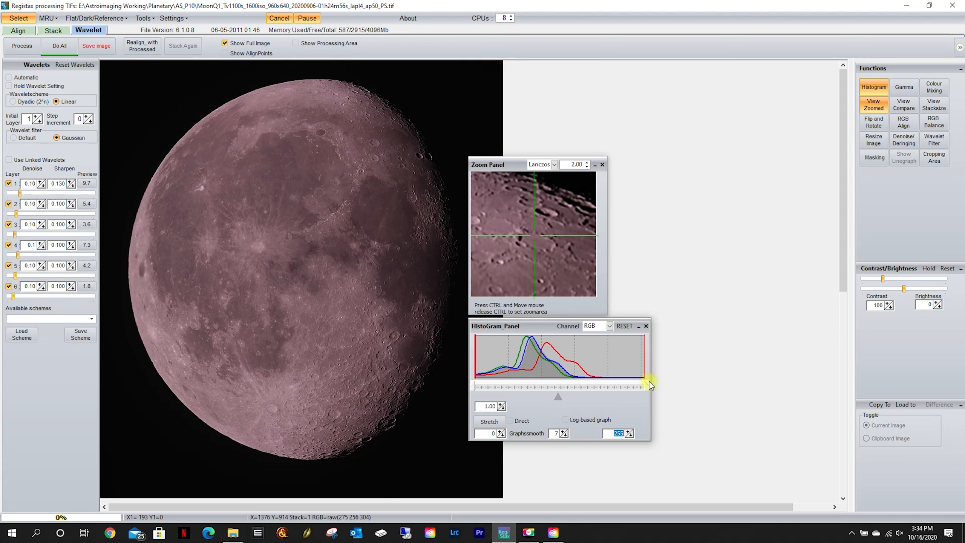
Step: Set the upper limit of the reset histogram to 230
{"action": "left_click_drag", "start_coordinate": [646, 387], "coordinate": [636, 388]}
{"action": "left_click", "coordinate": [630, 435]}
{"action": "left_click", "coordinate": [630, 436]}
{"action": "left_click", "coordinate": [629, 436]}
{"action": "left_click", "coordinate": [629, 436]}
{"action": "left_click", "coordinate": [631, 436]}
Step: Set the lower histogram limit to 10 and apply the stretch to the moon image
{"action": "left_click", "coordinate": [502, 435]}
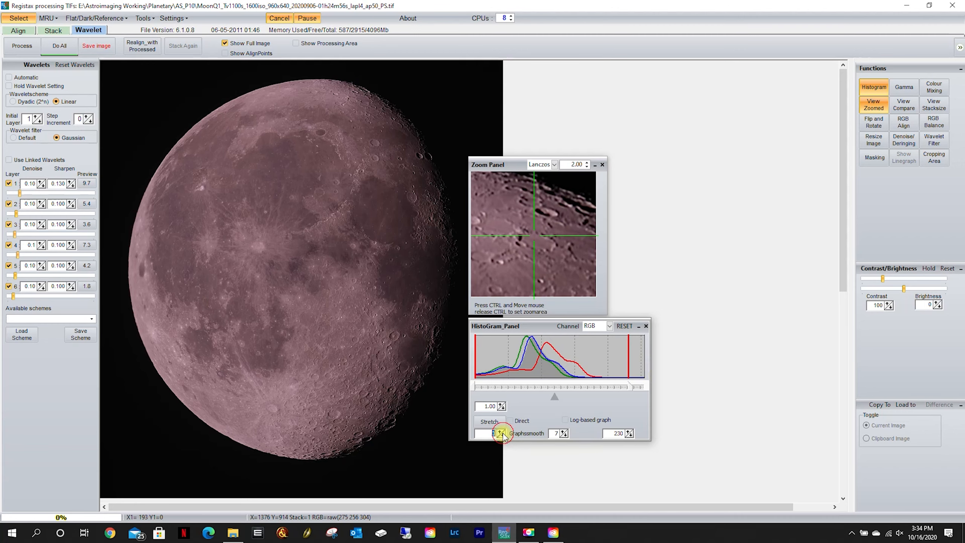
{"action": "left_click", "coordinate": [501, 433]}
{"action": "left_click", "coordinate": [501, 433]}
{"action": "left_click", "coordinate": [500, 433]}
{"action": "left_click", "coordinate": [500, 433]}
{"action": "left_click", "coordinate": [501, 433]}
{"action": "left_click", "coordinate": [500, 433]}
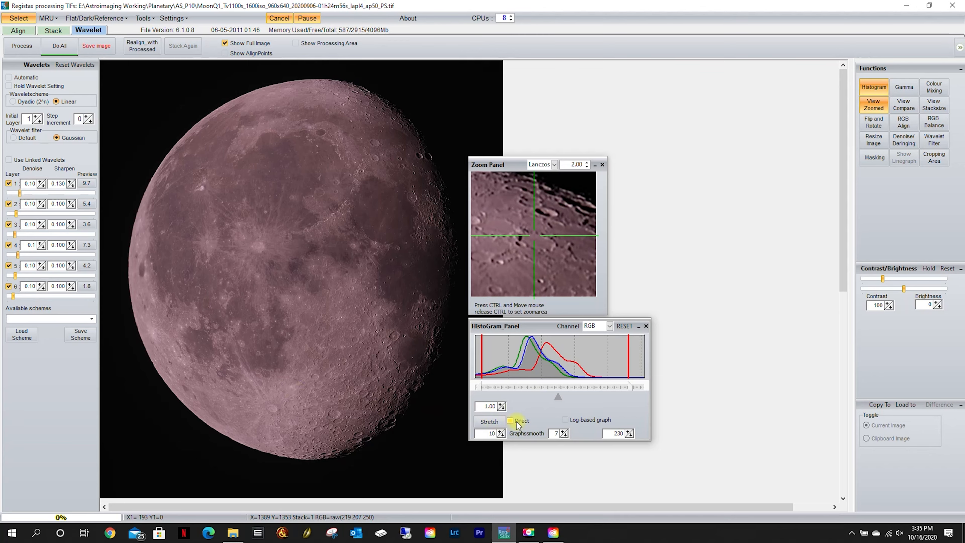
{"action": "left_click", "coordinate": [489, 422]}
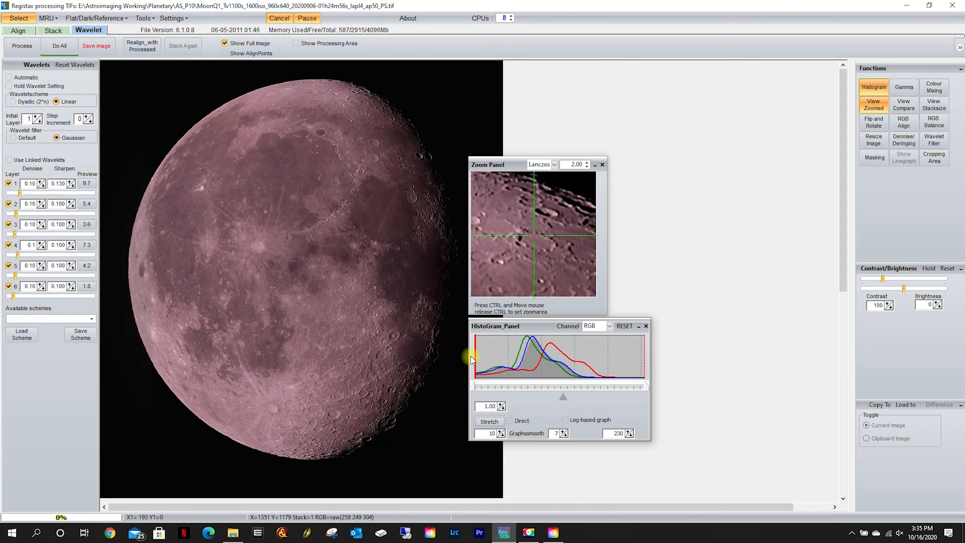
Step: Try to estimate the RGB channel alignment from a square area just below the moon's centre, and reset the alignment
{"action": "left_click", "coordinate": [646, 326]}
{"action": "left_click_drag", "start_coordinate": [498, 164], "coordinate": [494, 73]}
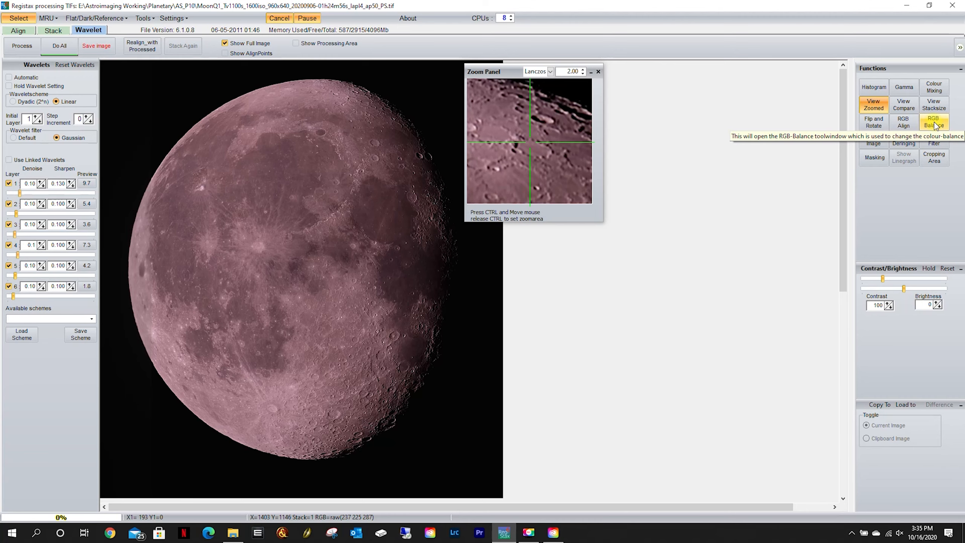
{"action": "left_click", "coordinate": [902, 123]}
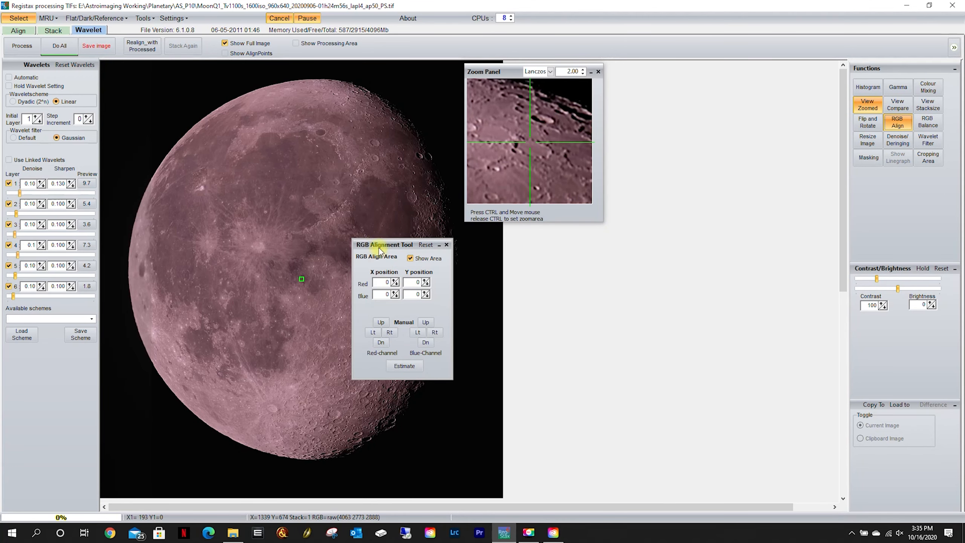
{"action": "left_click_drag", "start_coordinate": [379, 247], "coordinate": [516, 240]}
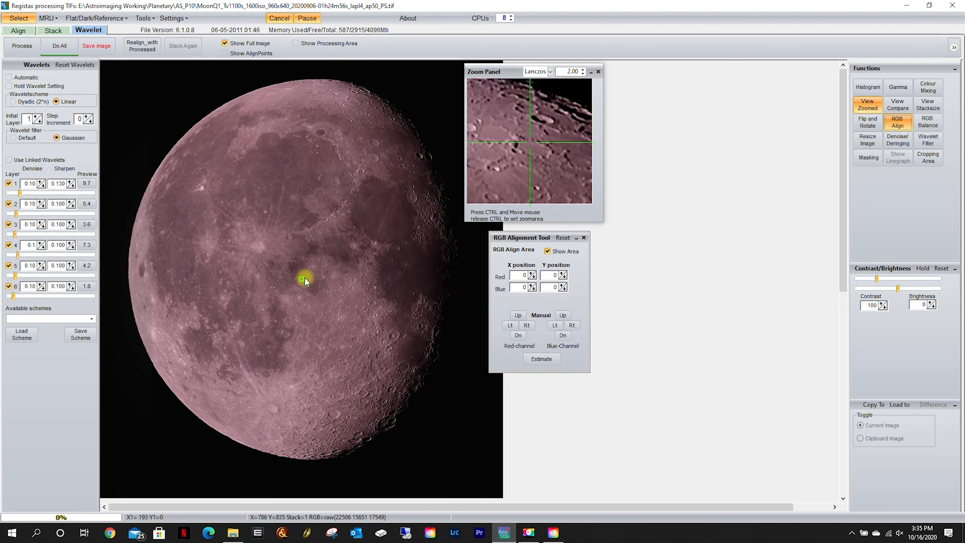
{"action": "left_click_drag", "start_coordinate": [303, 280], "coordinate": [330, 315]}
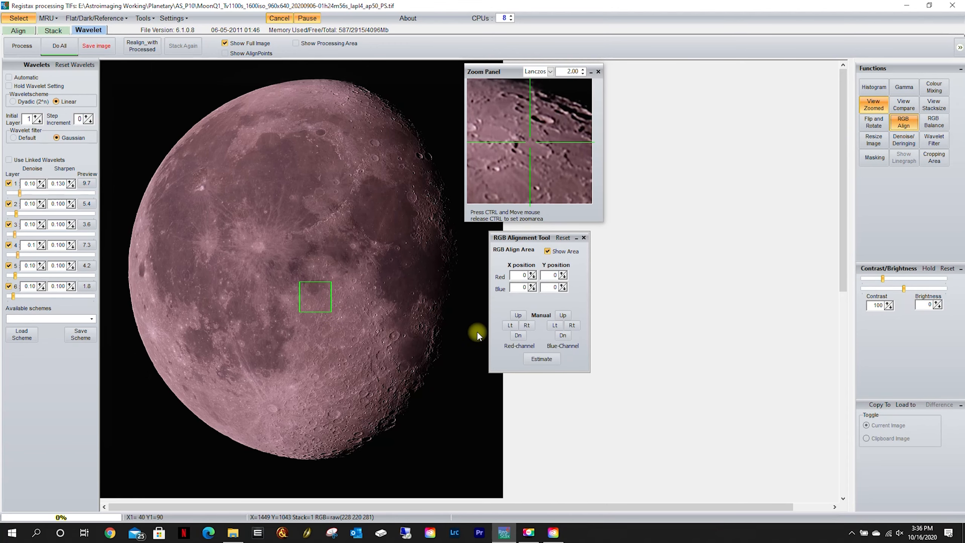
{"action": "left_click", "coordinate": [536, 358]}
{"action": "left_click", "coordinate": [541, 360]}
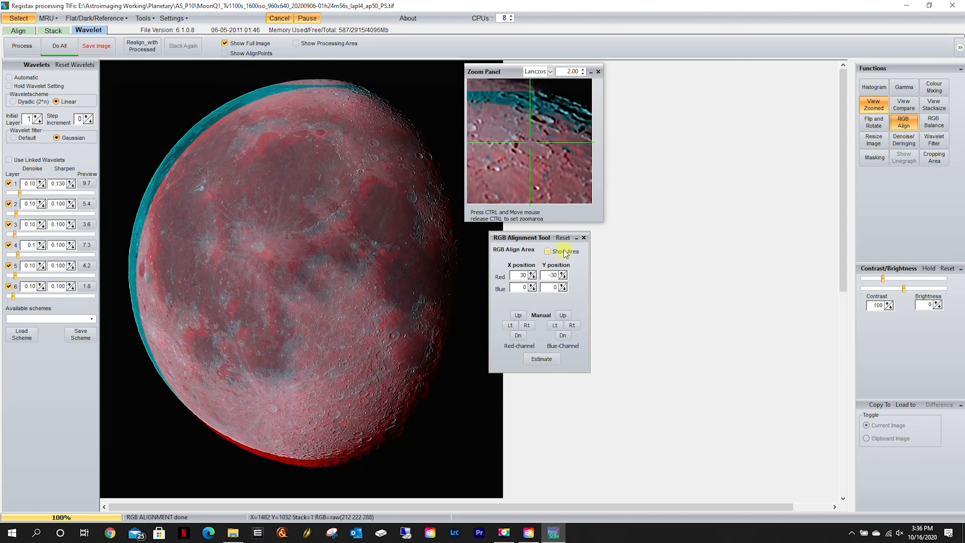
{"action": "left_click", "coordinate": [561, 237]}
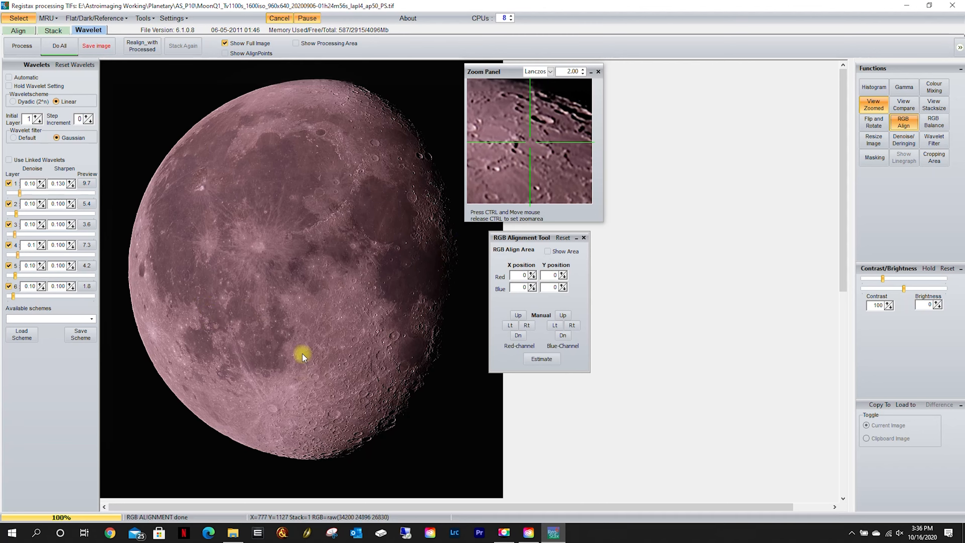
{"action": "left_click", "coordinate": [583, 238]}
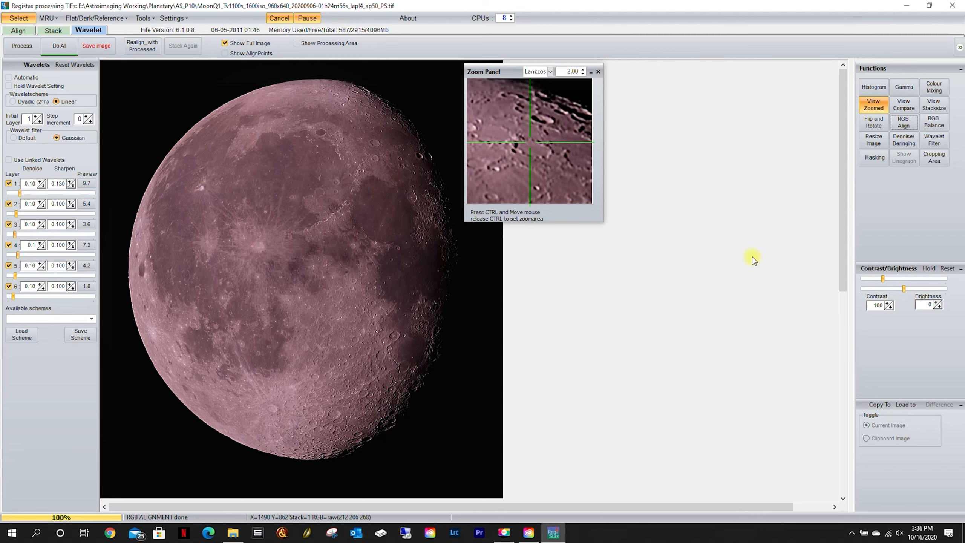
Step: Run the automatic RGB colour balance on the whole moon image
{"action": "left_click", "coordinate": [936, 124]}
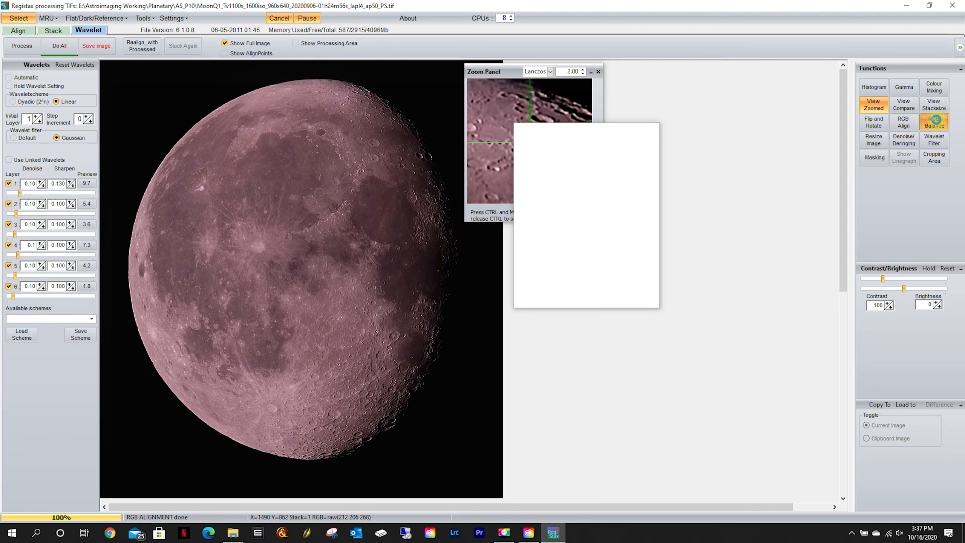
{"action": "left_click_drag", "start_coordinate": [552, 133], "coordinate": [507, 237]}
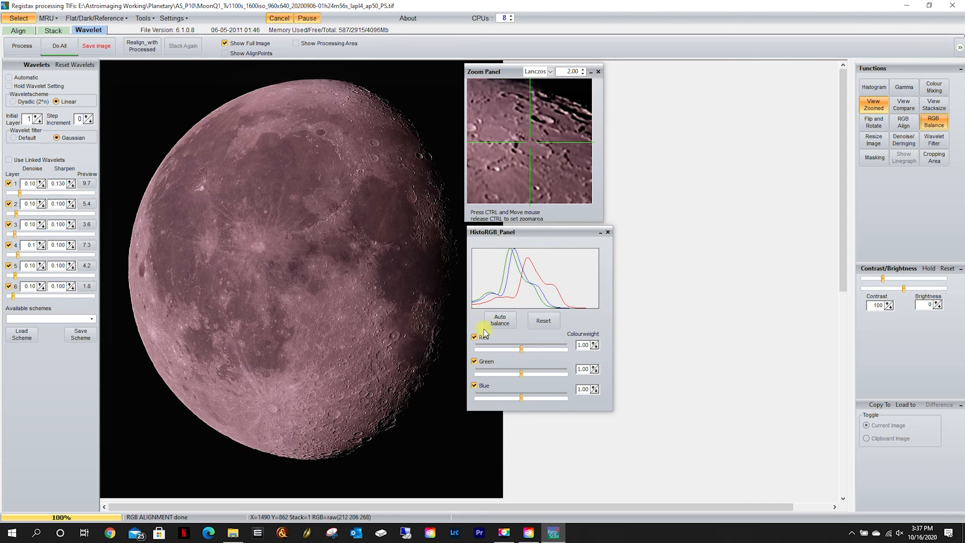
{"action": "left_click", "coordinate": [502, 320]}
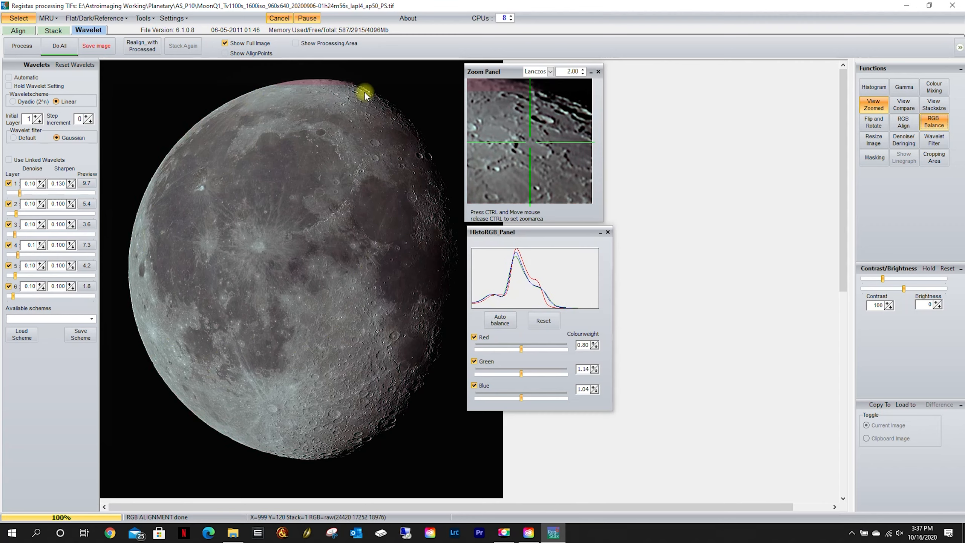
{"action": "left_click", "coordinate": [307, 81]}
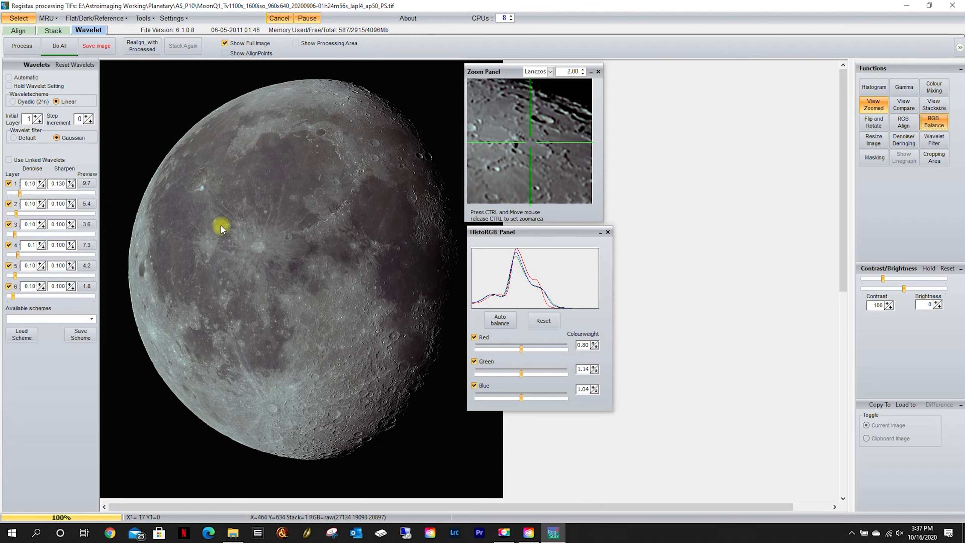
Step: Try a blue colour weight of 1.19, and lower it back to 1.04
{"action": "left_click", "coordinate": [593, 387]}
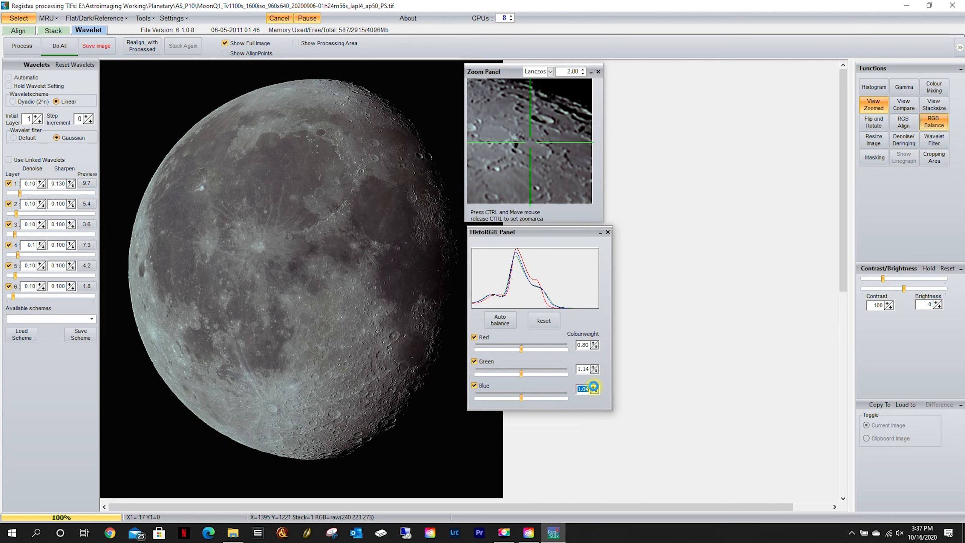
{"action": "left_click", "coordinate": [593, 387]}
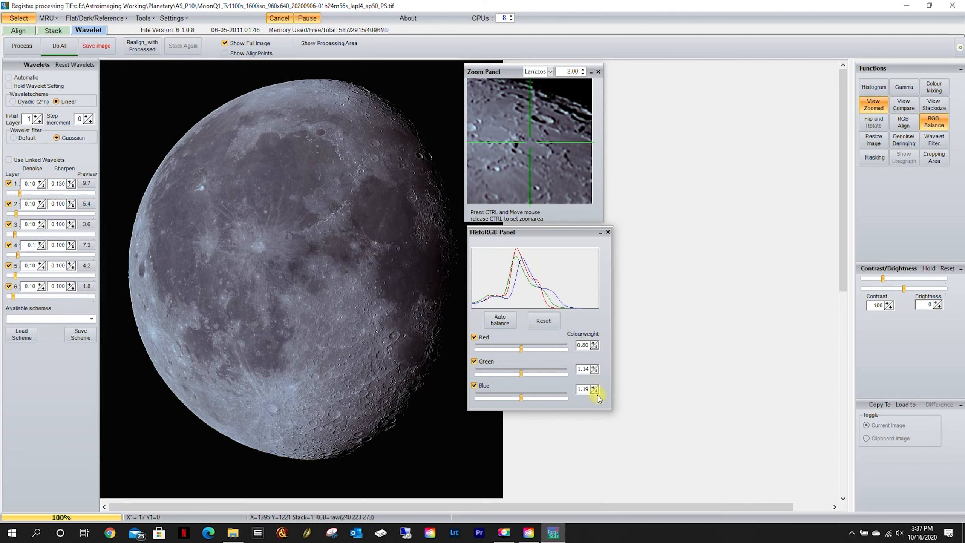
{"action": "left_click", "coordinate": [596, 391]}
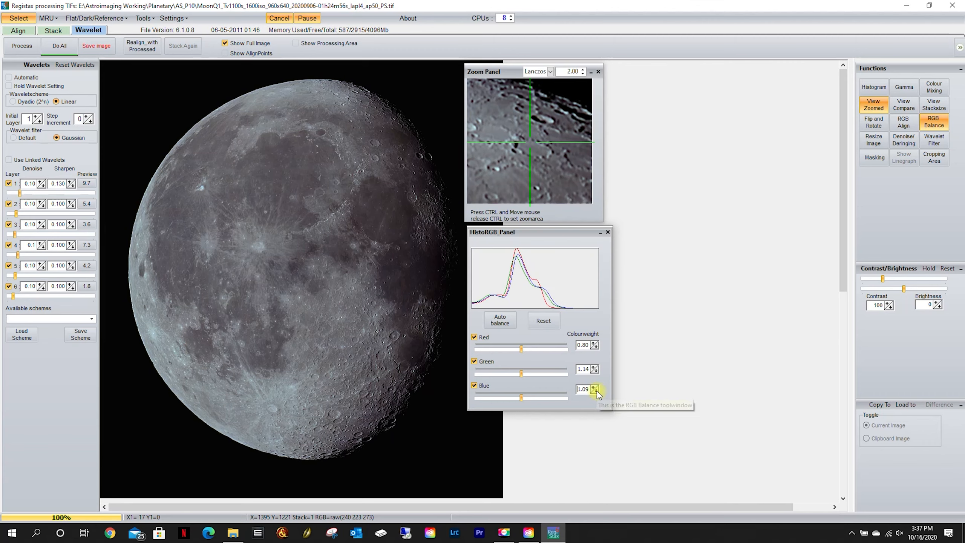
{"action": "left_click", "coordinate": [596, 390]}
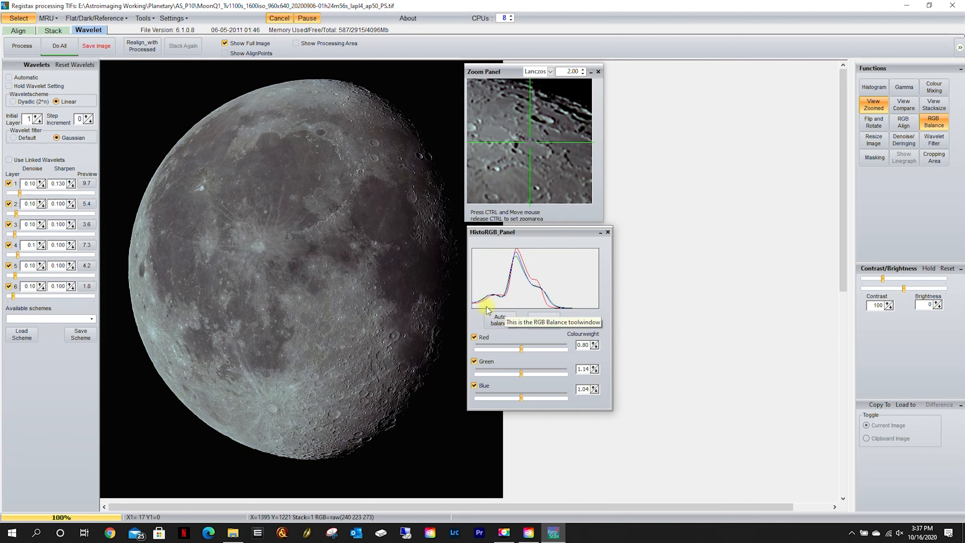
Step: Reset the RGB balance and auto-balance the colours again, keeping the blue weight at 1.04
{"action": "left_click", "coordinate": [551, 322]}
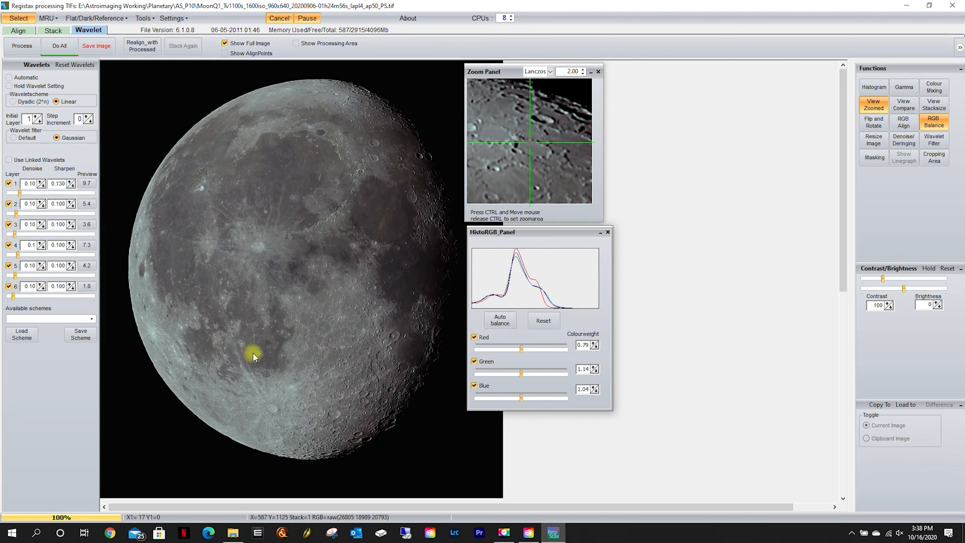
{"action": "left_click", "coordinate": [594, 387]}
{"action": "left_click", "coordinate": [596, 392]}
{"action": "left_click", "coordinate": [180, 223]}
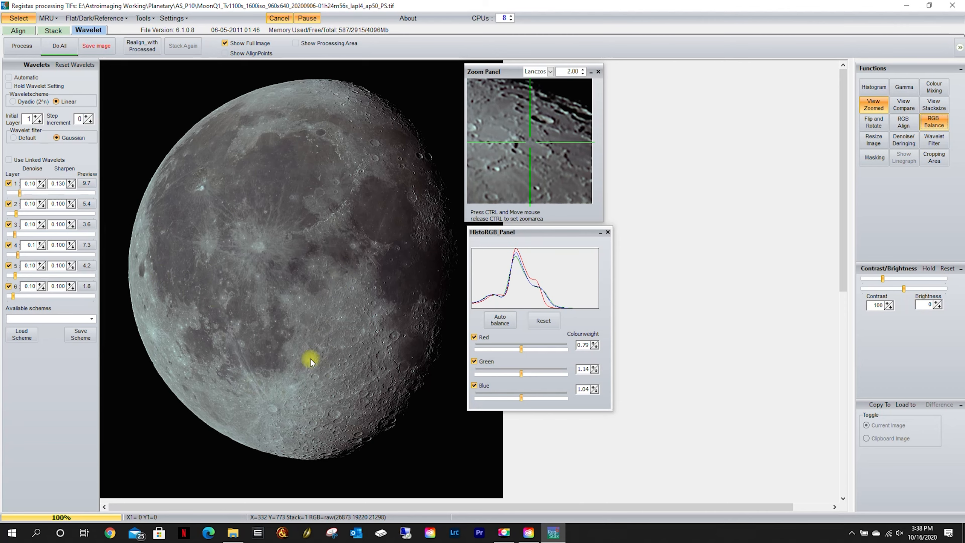
Step: Close the RGB balance and zoom windows
{"action": "left_click", "coordinate": [609, 232]}
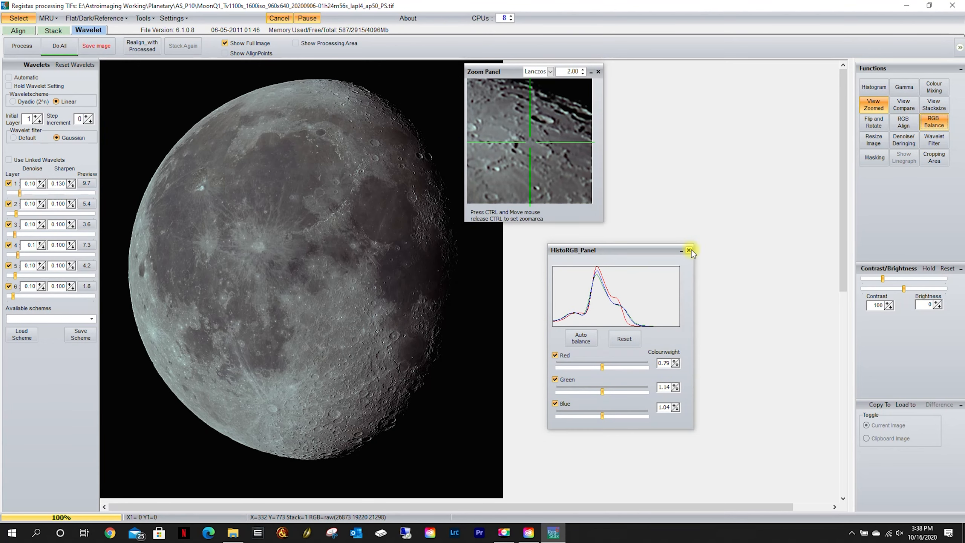
{"action": "left_click", "coordinate": [689, 251]}
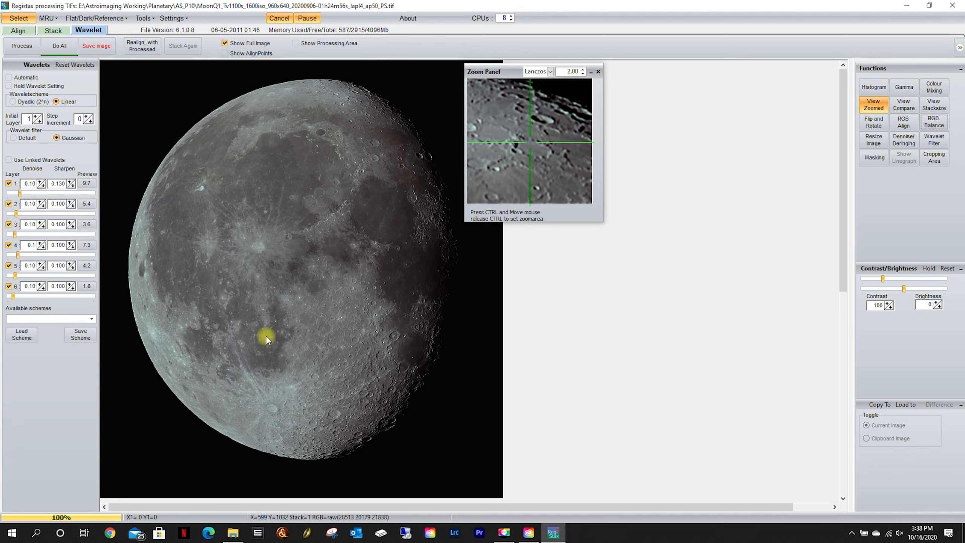
{"action": "left_click", "coordinate": [599, 72]}
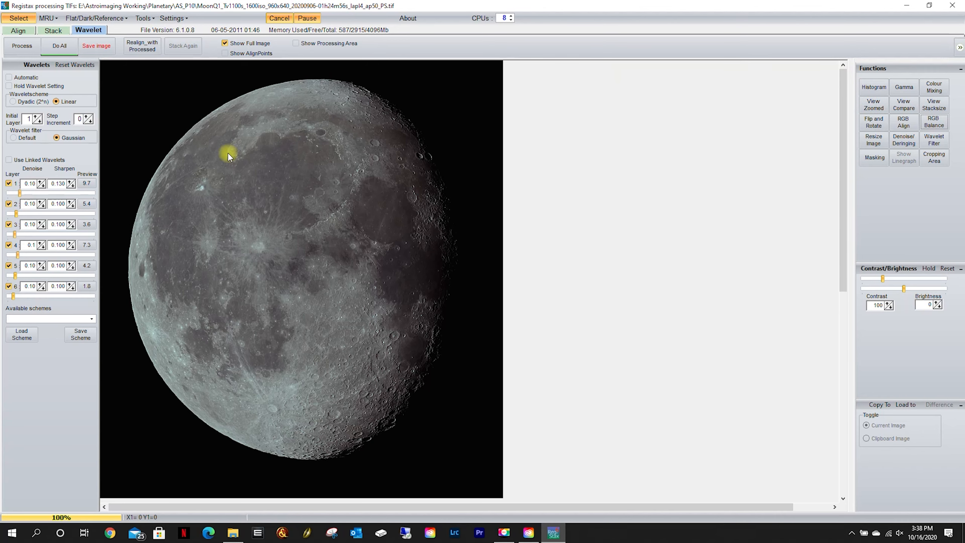
Step: Apply the processing to the full image and save it as a 16-bit RGB TIFF with _R appended to the file name
{"action": "left_click", "coordinate": [60, 46]}
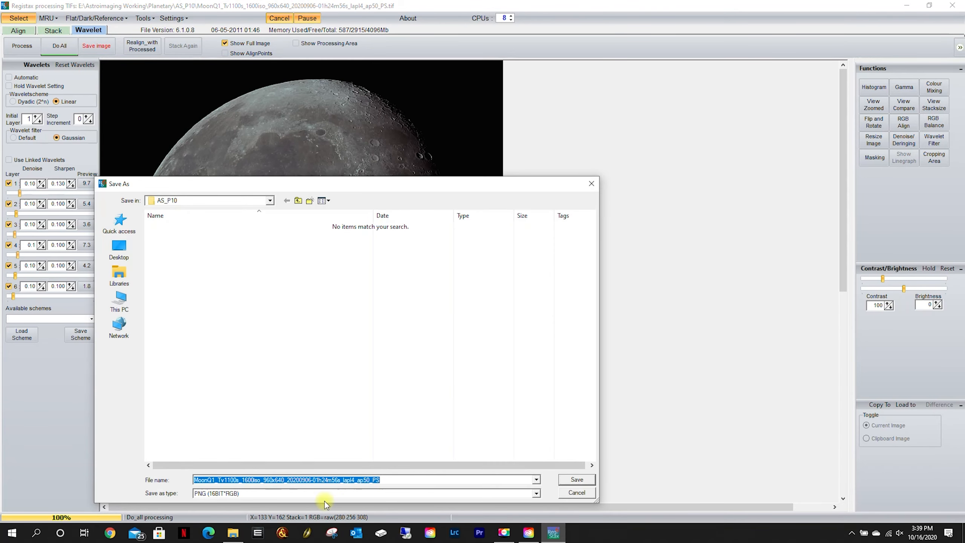
{"action": "left_click", "coordinate": [374, 494]}
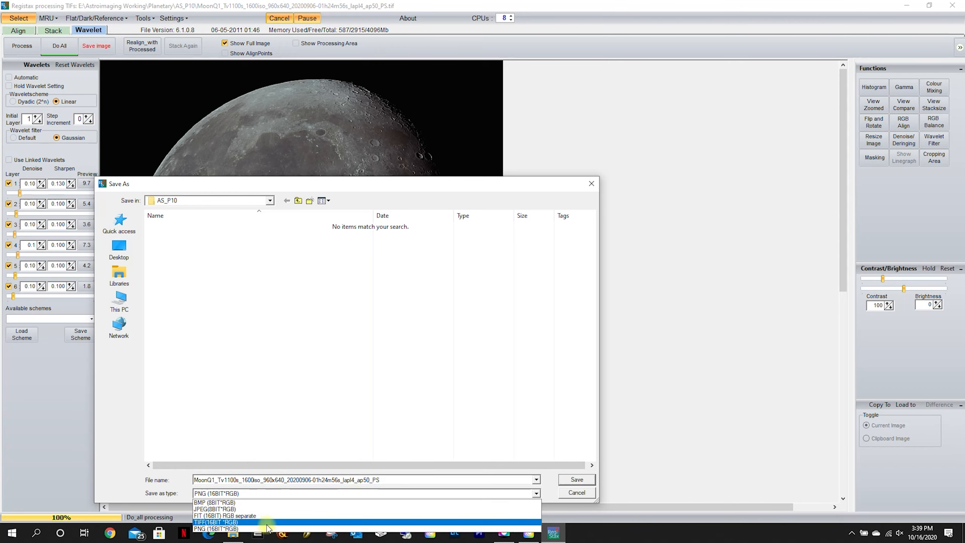
{"action": "left_click", "coordinate": [221, 522]}
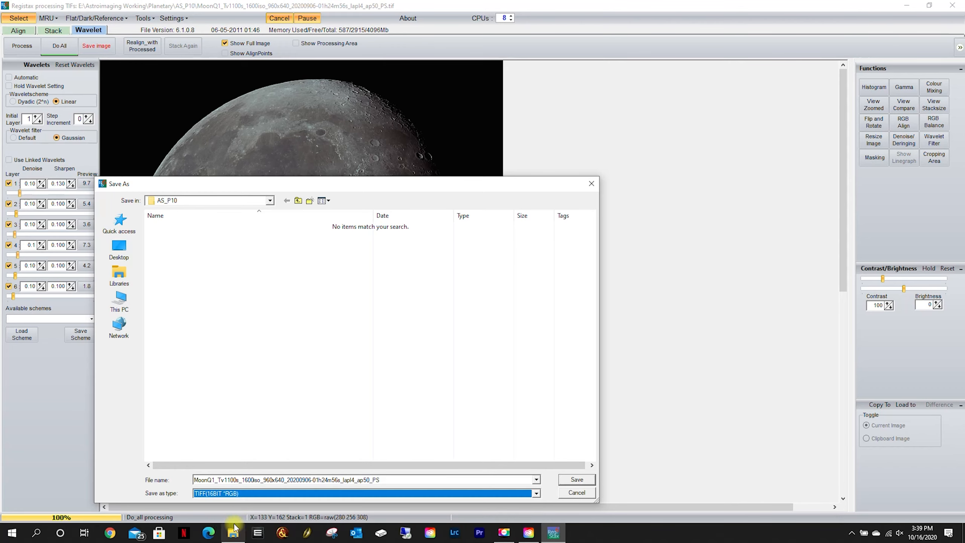
{"action": "left_click", "coordinate": [398, 480]}
{"action": "left_click", "coordinate": [397, 480]}
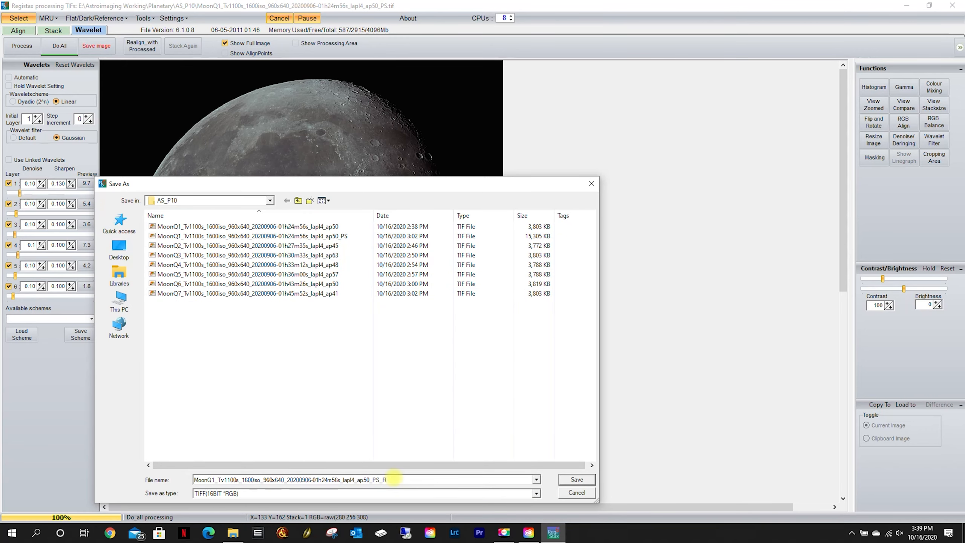
{"action": "type", "text": "_R"}
{"action": "left_click", "coordinate": [567, 478]}
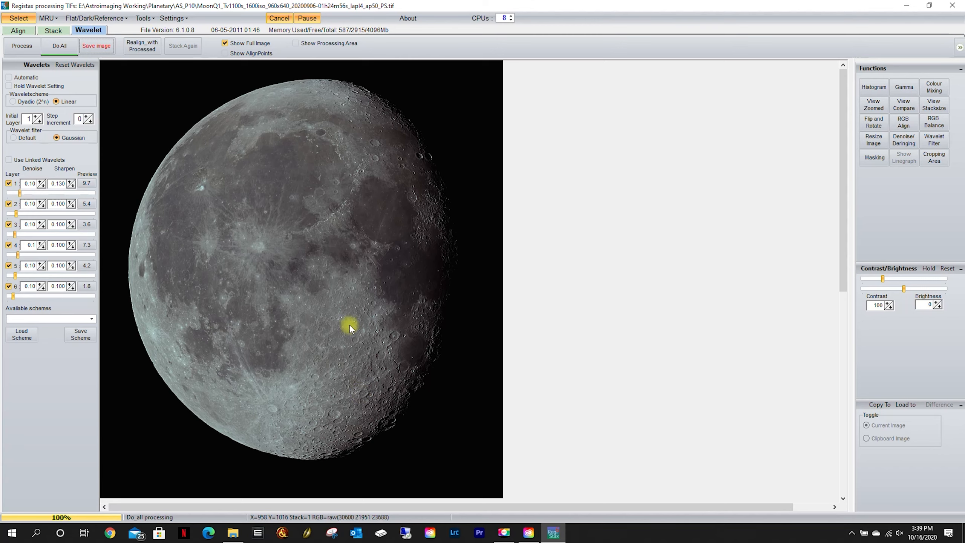
Step: Save another copy of the processed moon as a 16-bit RGB PNG with _R appended to the file name
{"action": "left_click", "coordinate": [97, 45]}
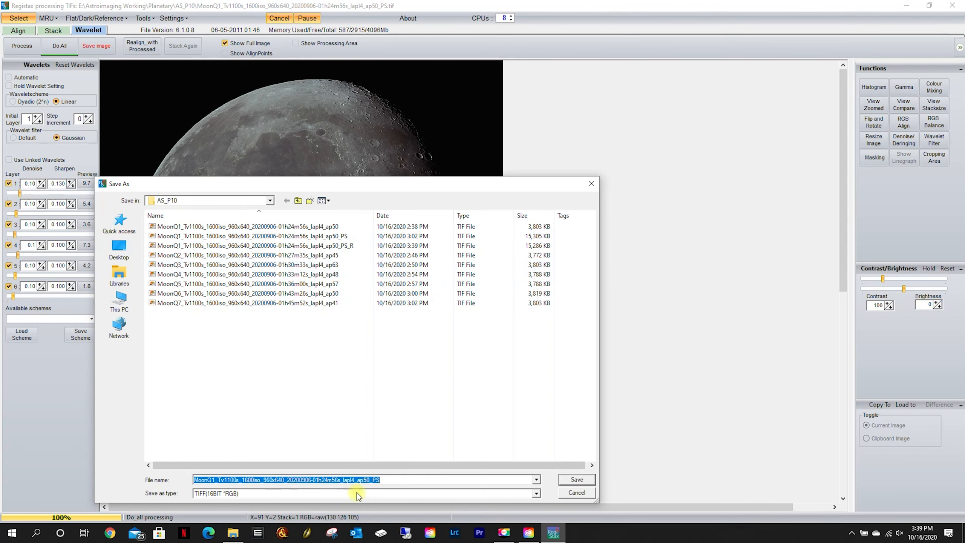
{"action": "left_click", "coordinate": [355, 494]}
{"action": "left_click", "coordinate": [216, 528]}
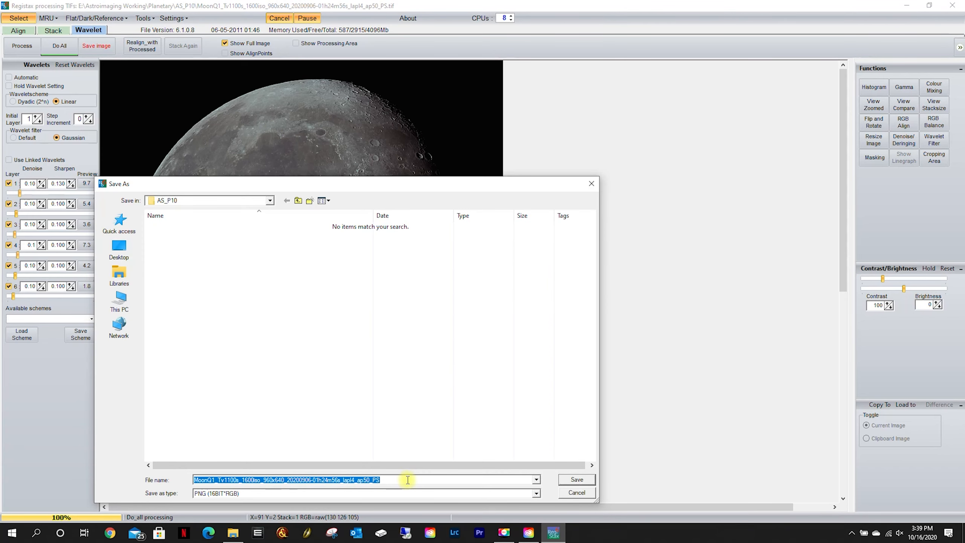
{"action": "type", "text": "_"}
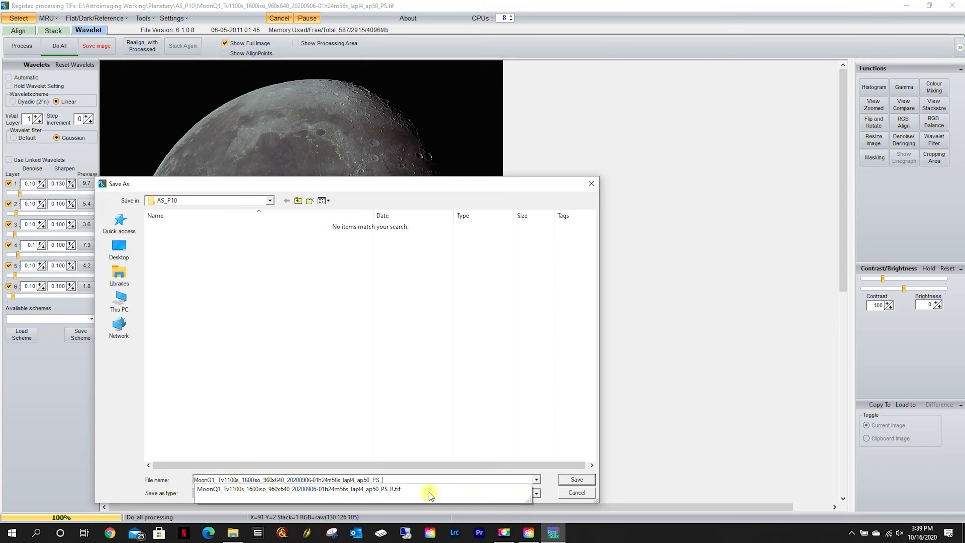
{"action": "type", "text": "R"}
{"action": "left_click", "coordinate": [471, 447]}
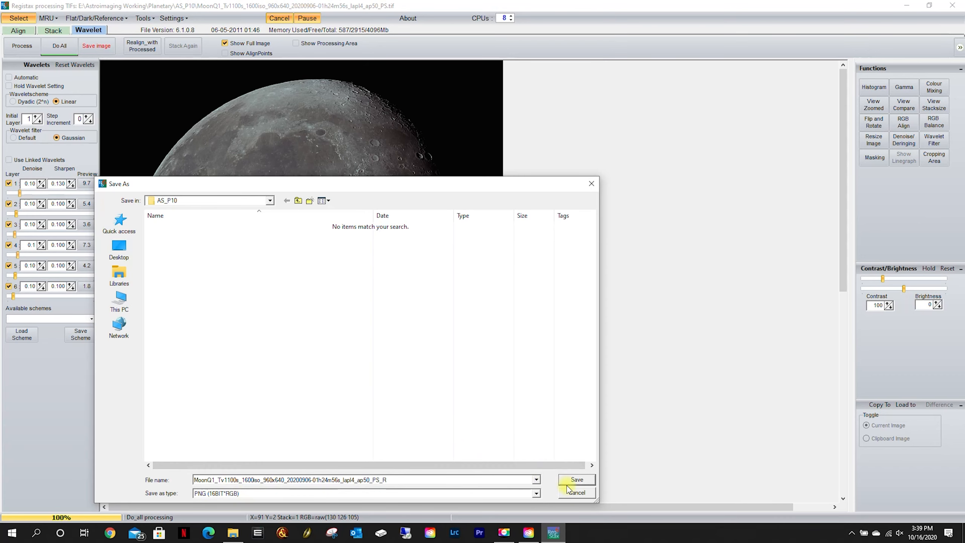
{"action": "left_click", "coordinate": [576, 480]}
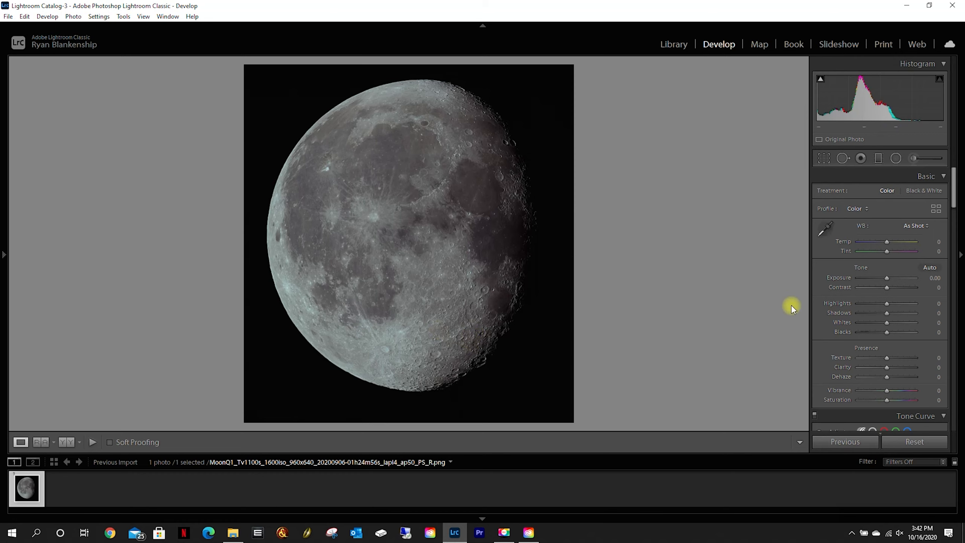
Step: In Lightroom Classic, set the moon's exposure to +0.35, contrast +19, highlights -7, shadows +5, whites +2, blacks -16 and texture +12
{"action": "left_click_drag", "start_coordinate": [887, 280], "coordinate": [887, 373]}
{"action": "double_click", "coordinate": [842, 367]}
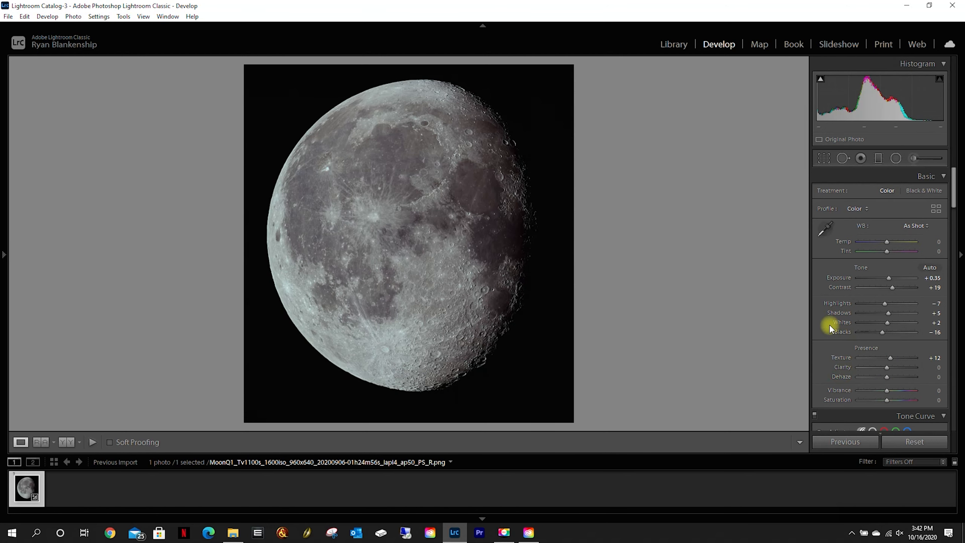
Step: Set the moon photo's vibrance to +18 and its saturation to +19
{"action": "scroll", "coordinate": [829, 324], "scroll_direction": "down", "scroll_amount": 2}
{"action": "mouse_move", "coordinate": [934, 316]}
{"action": "left_mouse_down"}
{"action": "mouse_move", "coordinate": [863, 322]}
{"action": "mouse_move", "coordinate": [937, 323]}
{"action": "mouse_move", "coordinate": [927, 327]}
{"action": "left_mouse_up"}
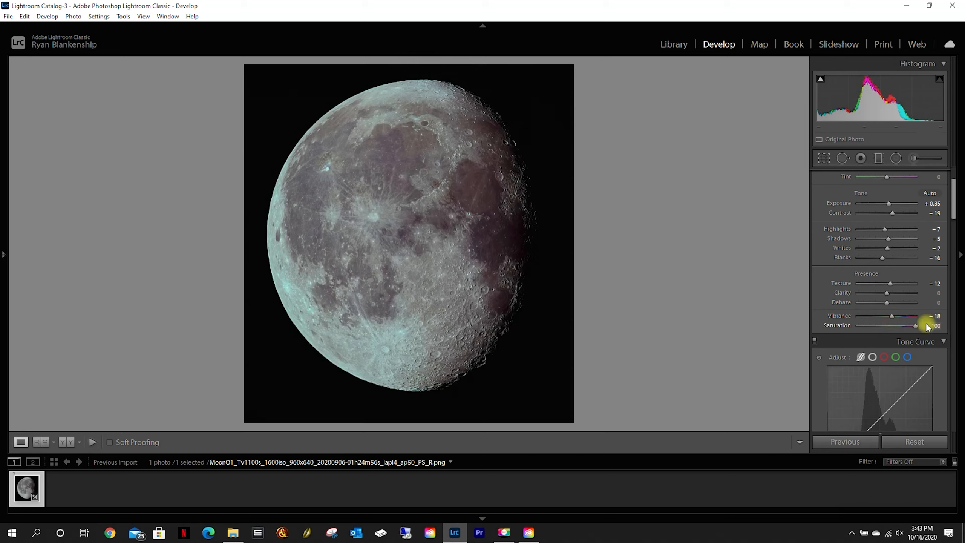
{"action": "double_click", "coordinate": [893, 327]}
Step: Adjust the tone curve regions to highlights +20, lights +13, darks -13 and shadows +21
{"action": "scroll", "coordinate": [842, 315], "scroll_direction": "down", "scroll_amount": 5}
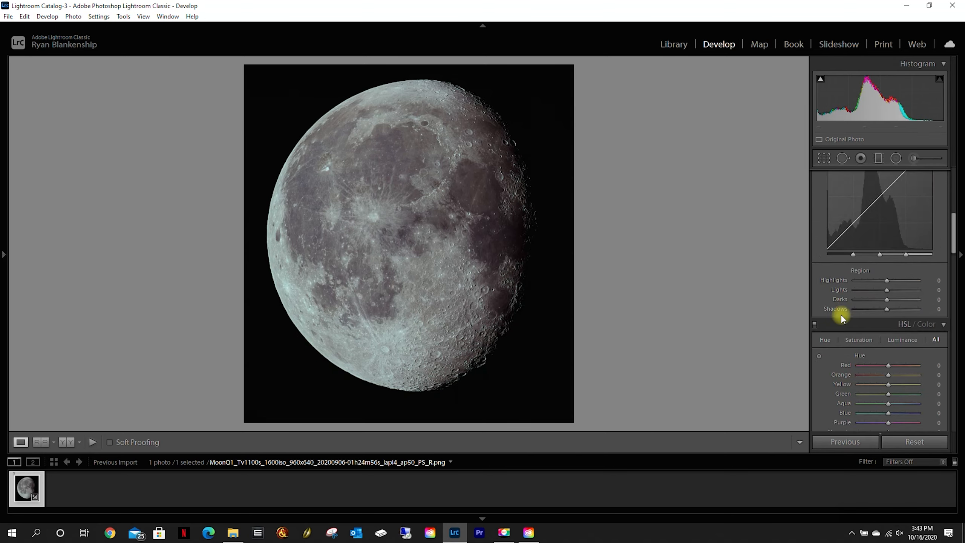
{"action": "scroll", "coordinate": [842, 312], "scroll_direction": "up", "scroll_amount": 2}
{"action": "left_click_drag", "start_coordinate": [887, 354], "coordinate": [893, 385]}
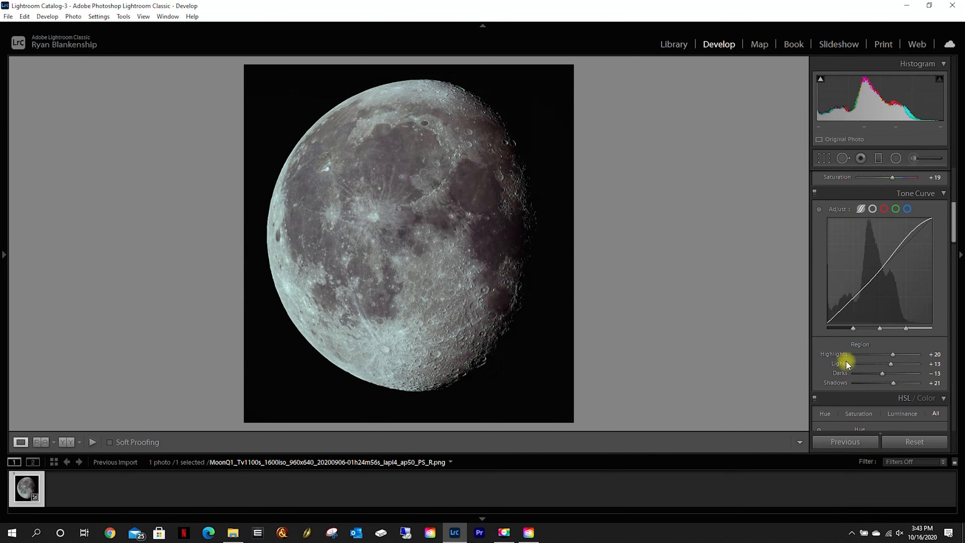
Step: Set the moon photo's sharpening amount to 17 and enable chromatic aberration removal in its lens corrections
{"action": "scroll", "coordinate": [843, 357], "scroll_direction": "down", "scroll_amount": 5}
{"action": "scroll", "coordinate": [841, 354], "scroll_direction": "down", "scroll_amount": 10}
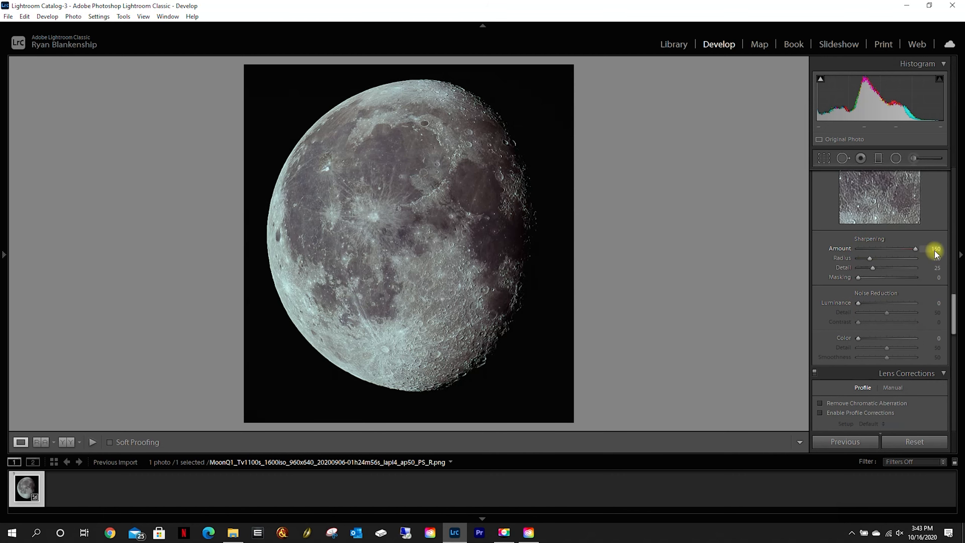
{"action": "left_click_drag", "start_coordinate": [935, 251], "coordinate": [865, 250]}
{"action": "scroll", "coordinate": [825, 312], "scroll_direction": "down", "scroll_amount": 5}
{"action": "scroll", "coordinate": [826, 308], "scroll_direction": "up", "scroll_amount": 3}
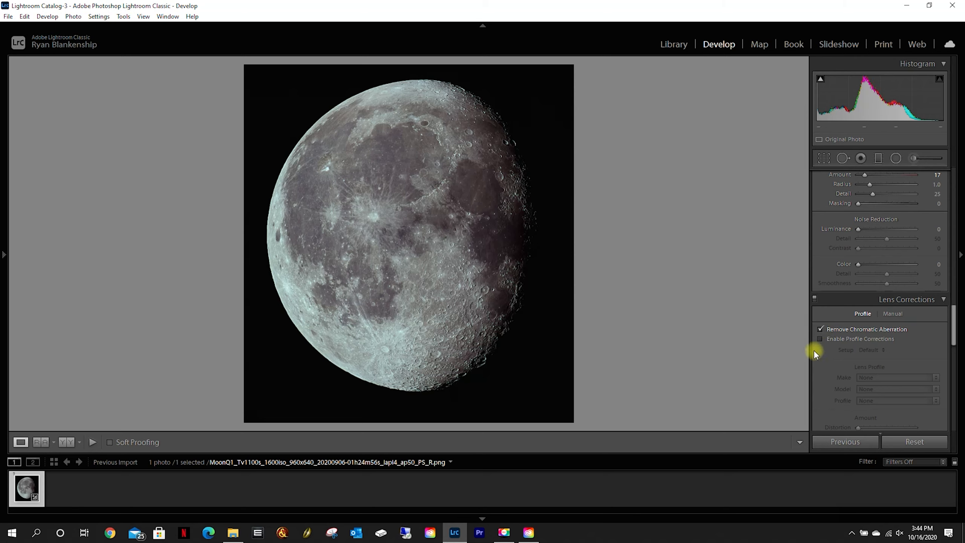
{"action": "scroll", "coordinate": [827, 361], "scroll_direction": "down", "scroll_amount": 3}
Step: Inspect the moon's upper and lower surface detail up close and compare the whole photo before and after editing, side by side
{"action": "scroll", "coordinate": [827, 361], "scroll_direction": "up", "scroll_amount": 15}
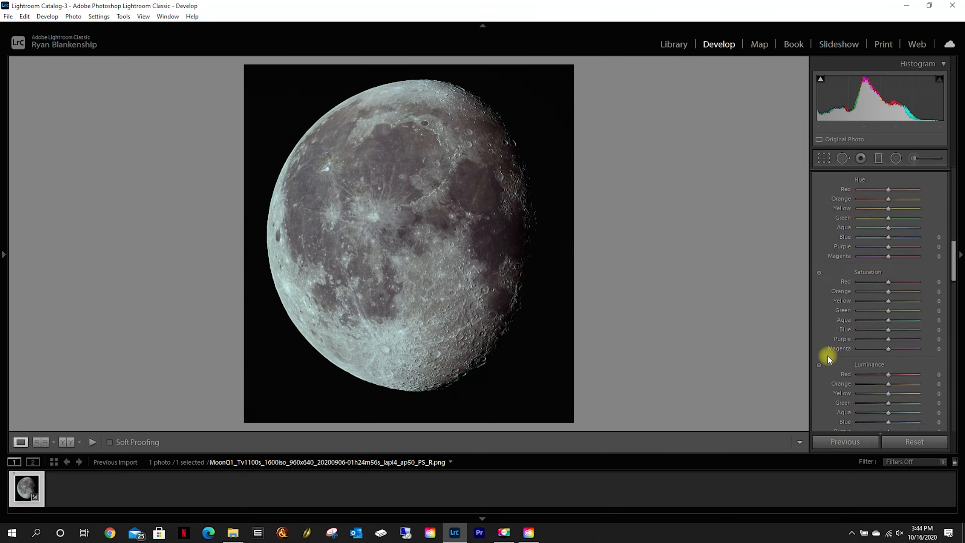
{"action": "scroll", "coordinate": [832, 351], "scroll_direction": "up", "scroll_amount": 1}
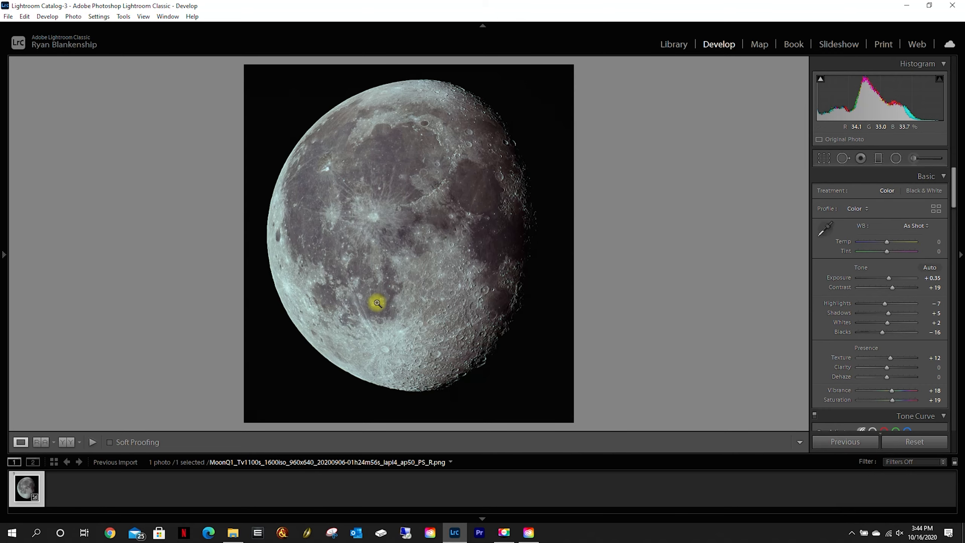
{"action": "left_click", "coordinate": [335, 179]}
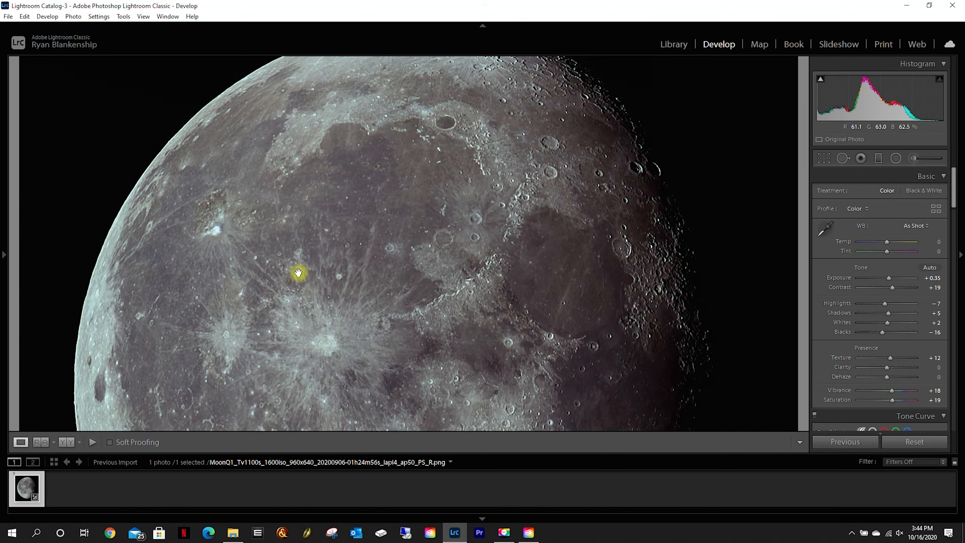
{"action": "left_click", "coordinate": [377, 302]}
{"action": "left_click", "coordinate": [372, 327]}
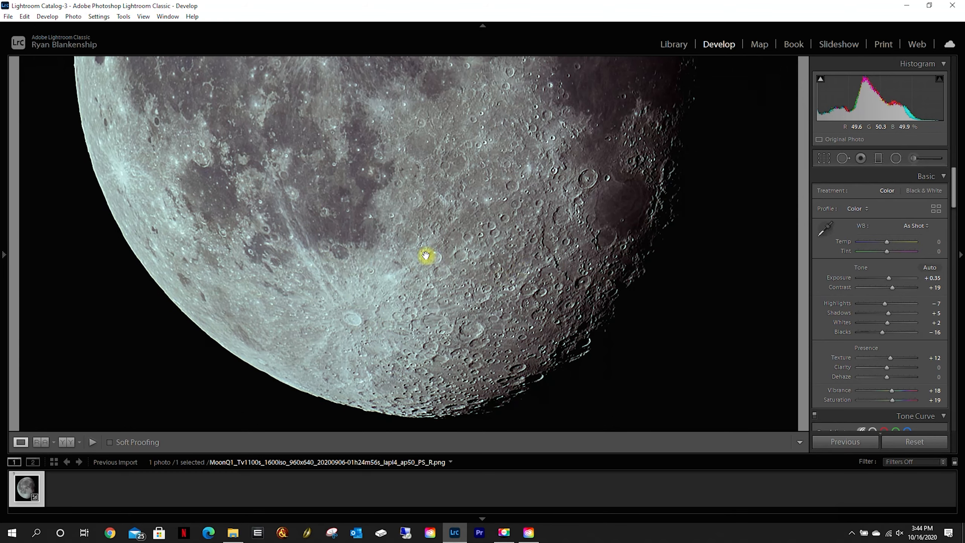
{"action": "left_click", "coordinate": [399, 230]}
{"action": "left_click", "coordinate": [416, 186]}
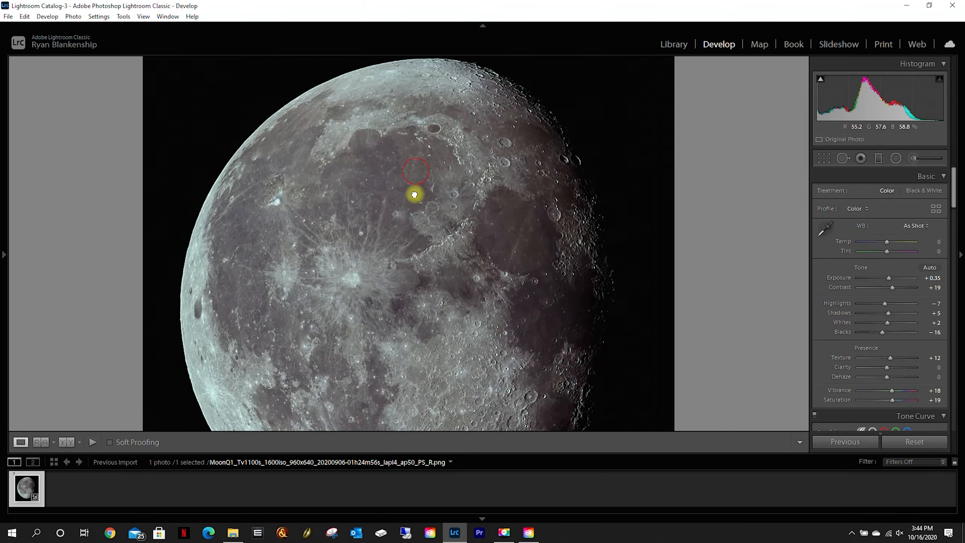
{"action": "left_click", "coordinate": [422, 235]}
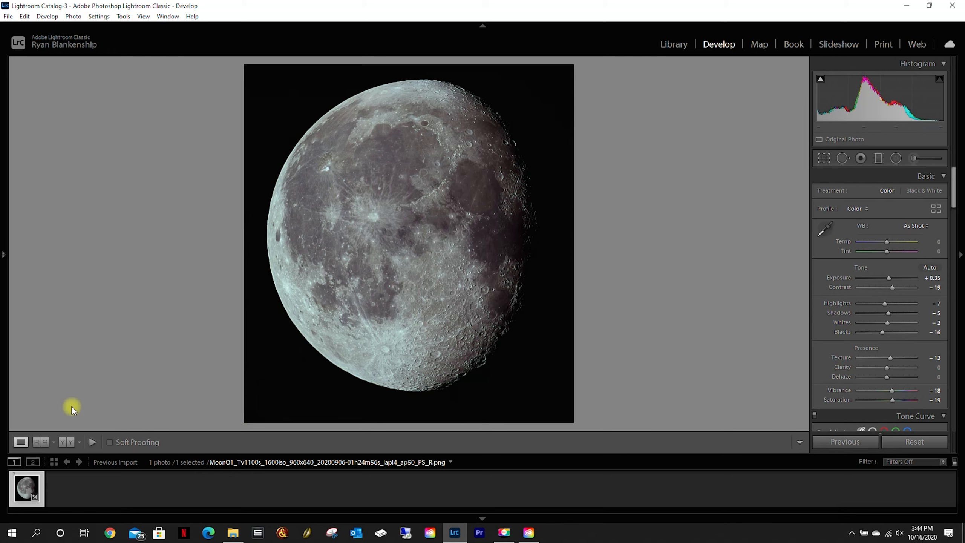
{"action": "left_click", "coordinate": [66, 443]}
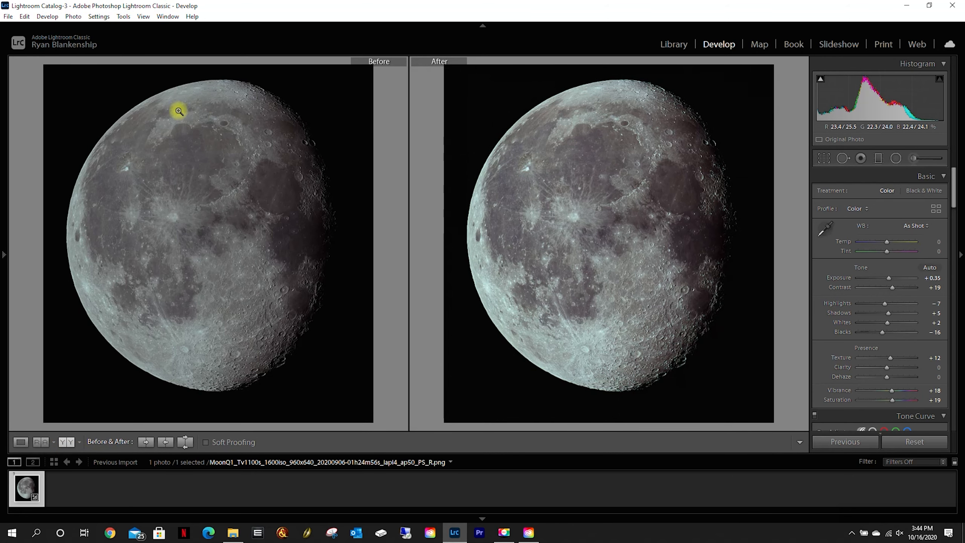